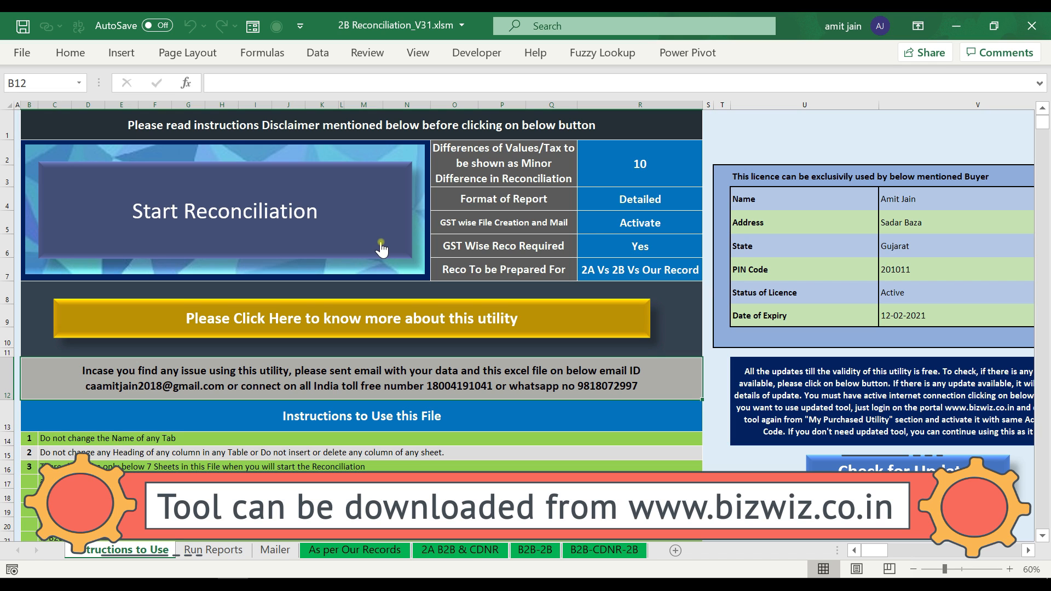
- Start selecting the reconciliation setting values on the Instructions to Use sheet
left_click(546, 168)
left_click_drag(615, 164, 613, 258)
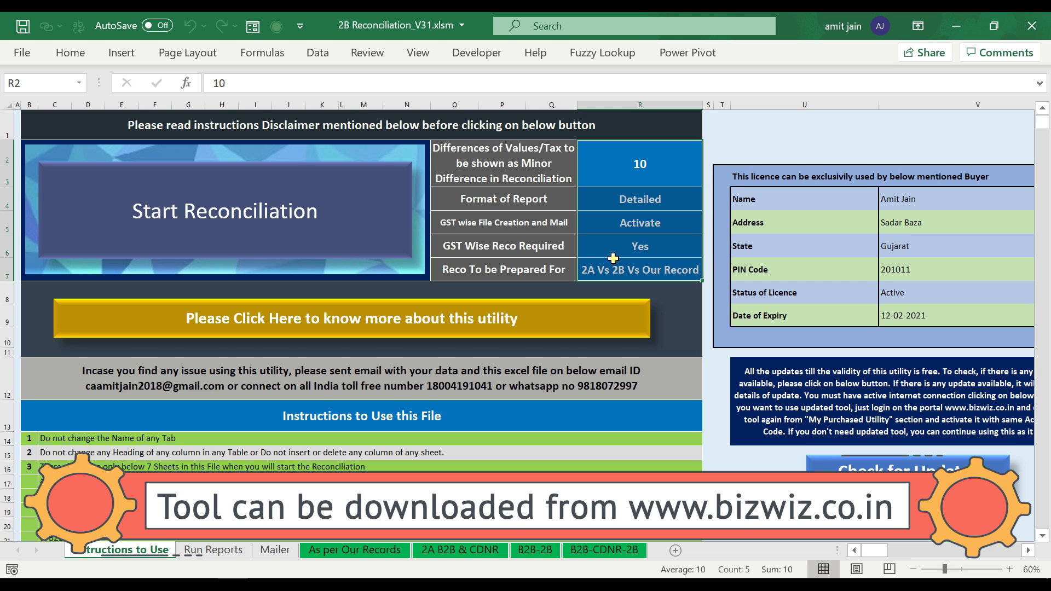
left_click(564, 170)
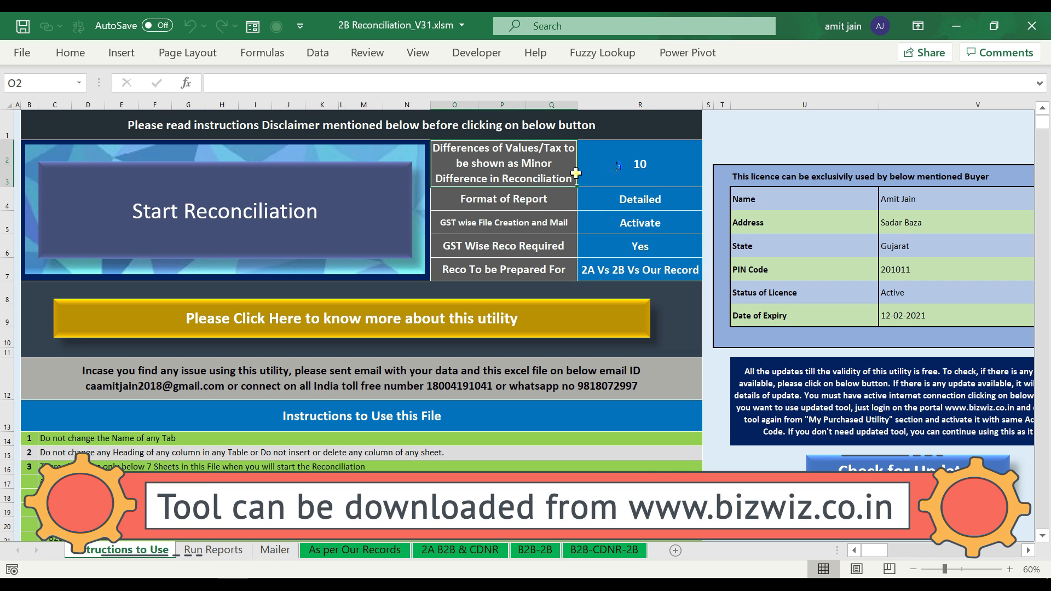
left_click(614, 167)
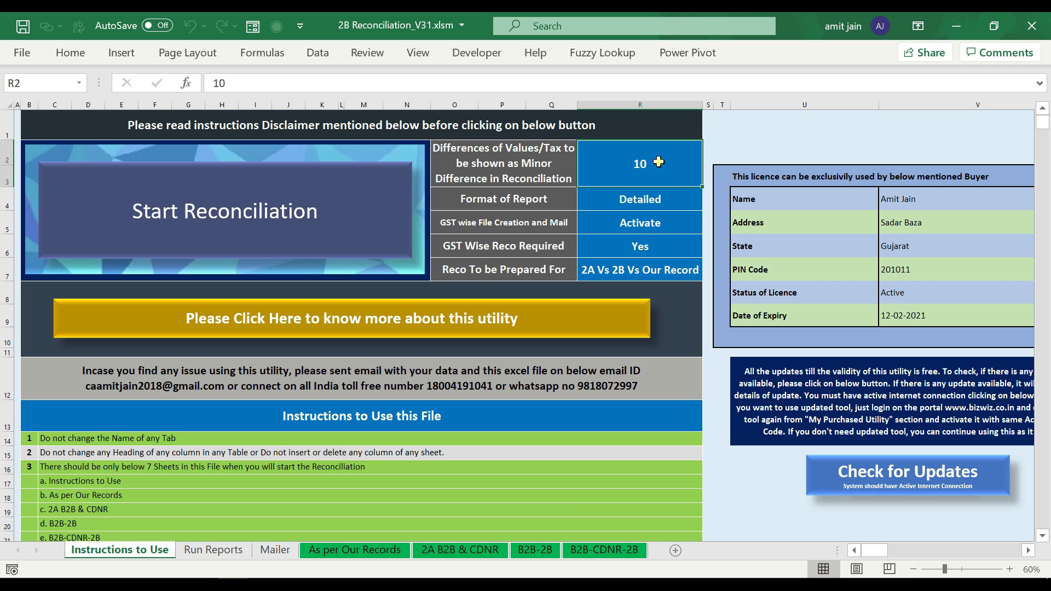
key("Down")
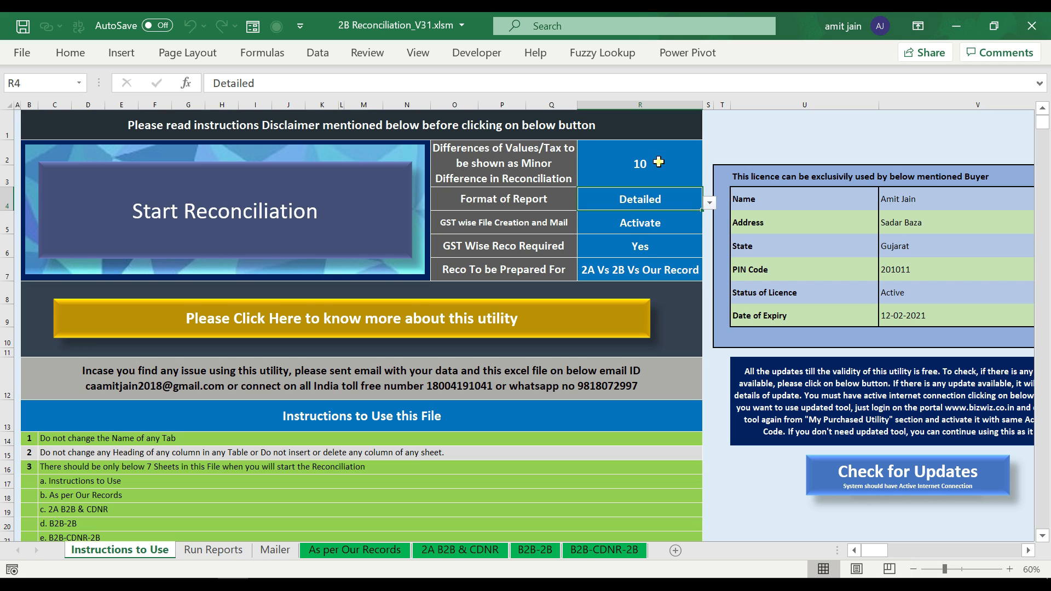
key("alt+Down")
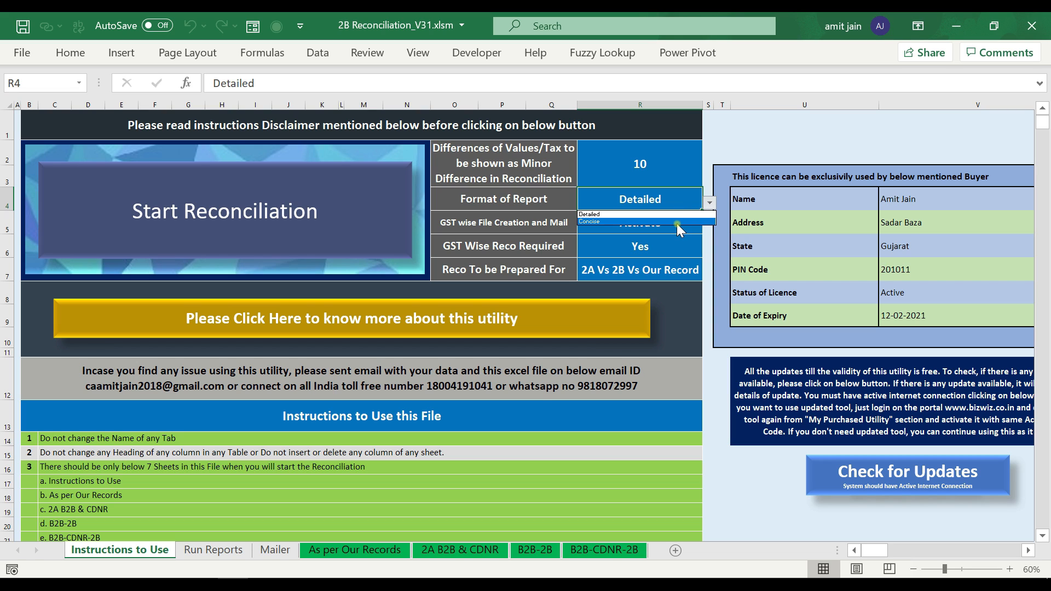
left_click(673, 201)
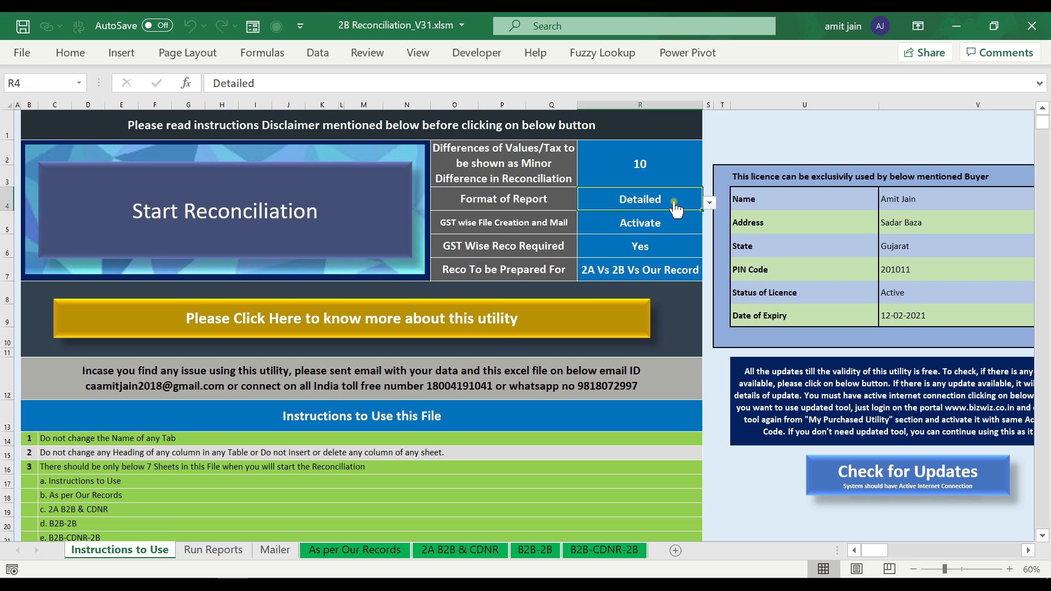
left_click(666, 226)
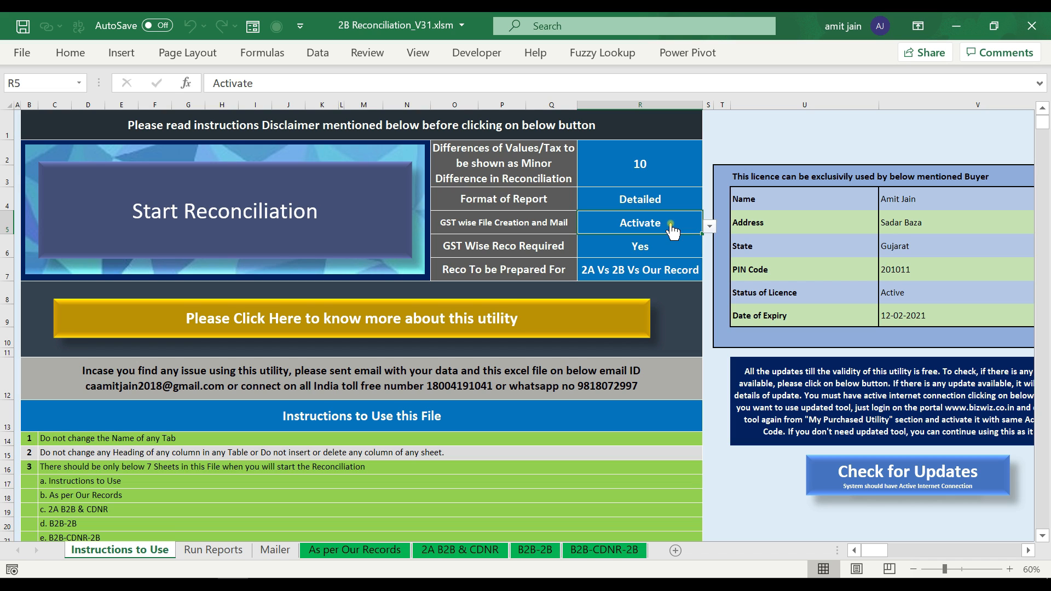
left_click(709, 226)
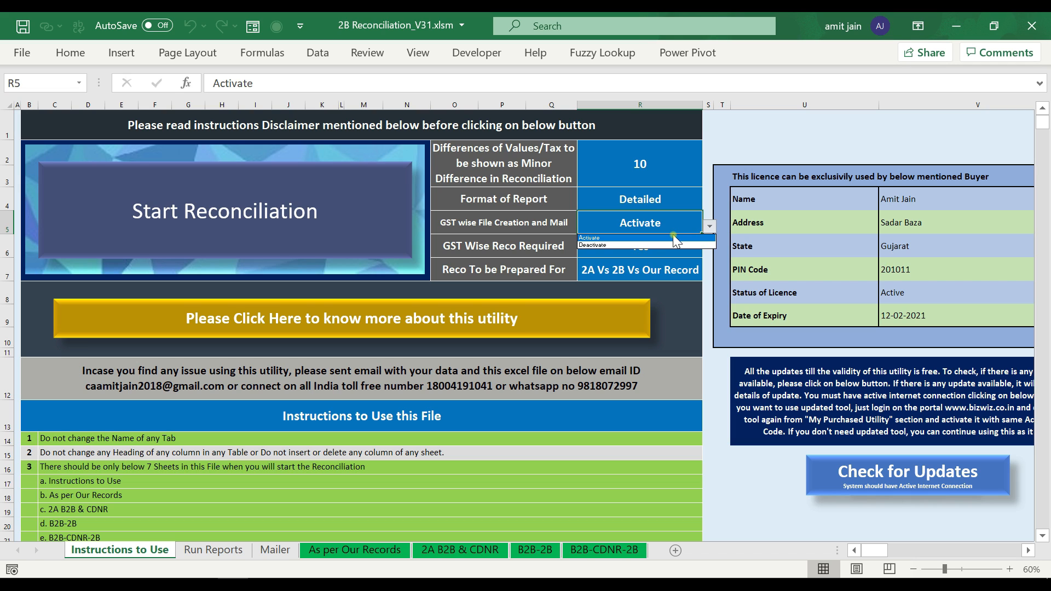
left_click(672, 236)
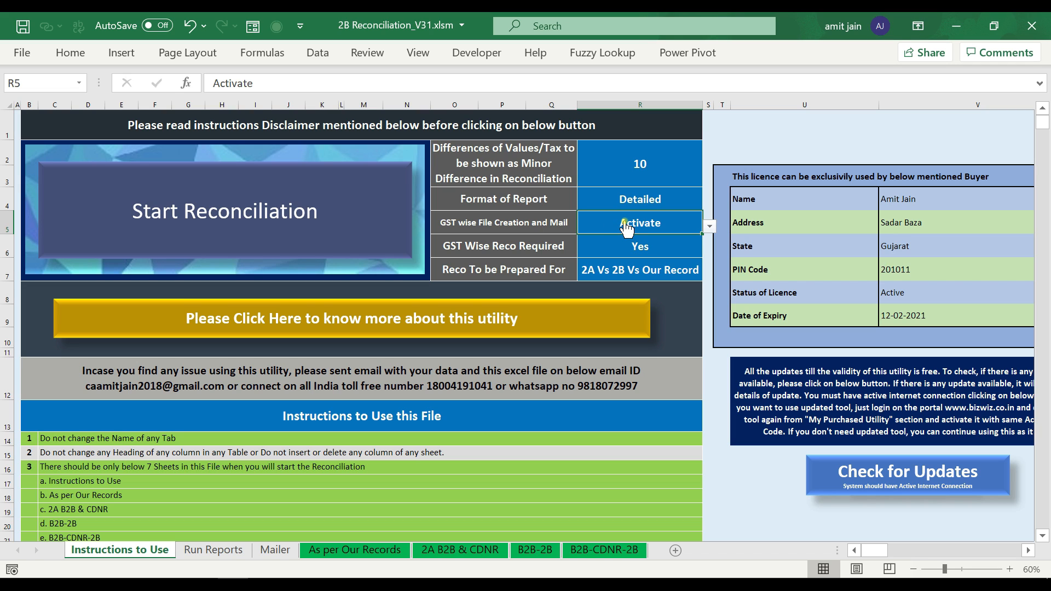
left_click(614, 246)
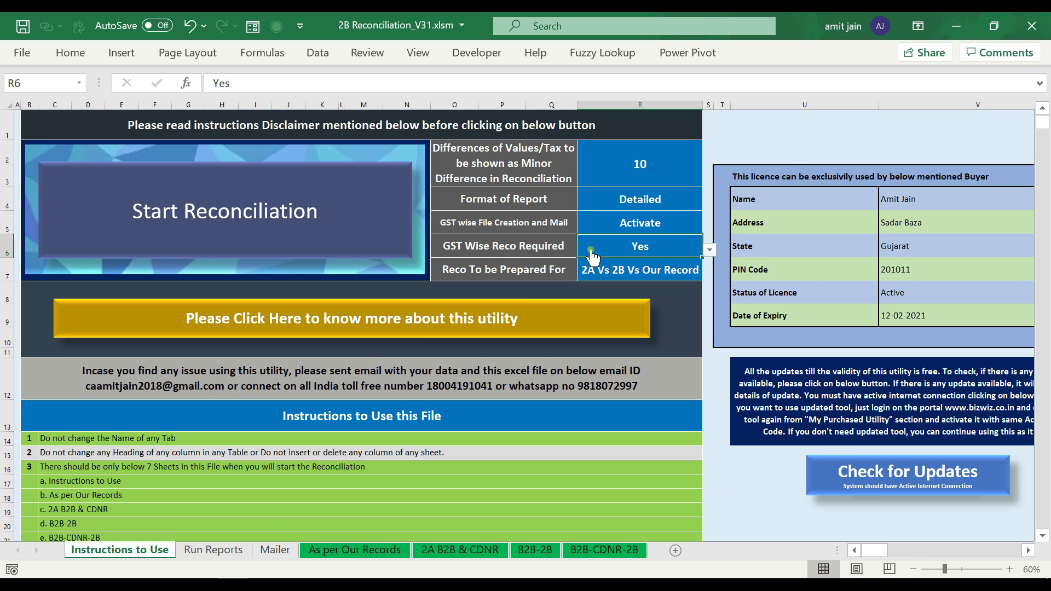
left_click(711, 250)
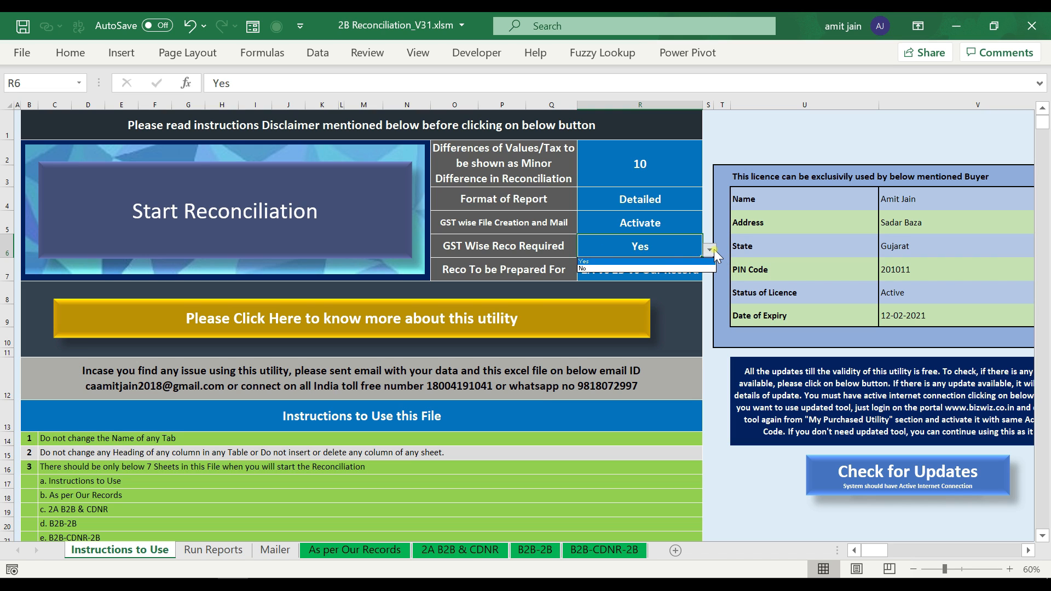
left_click(662, 251)
left_click(525, 269)
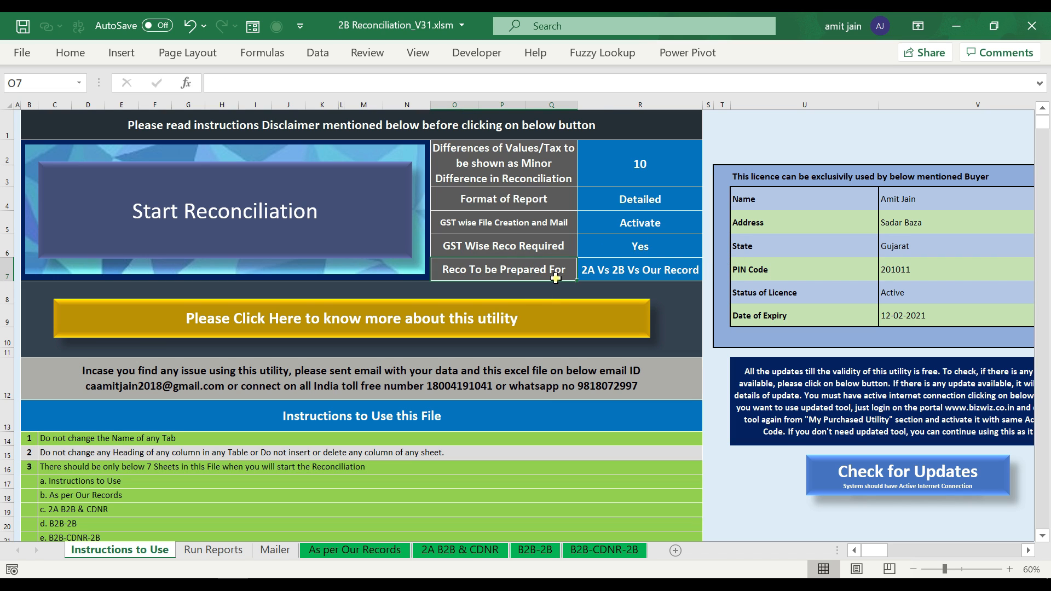
left_click(619, 271)
left_click(712, 276)
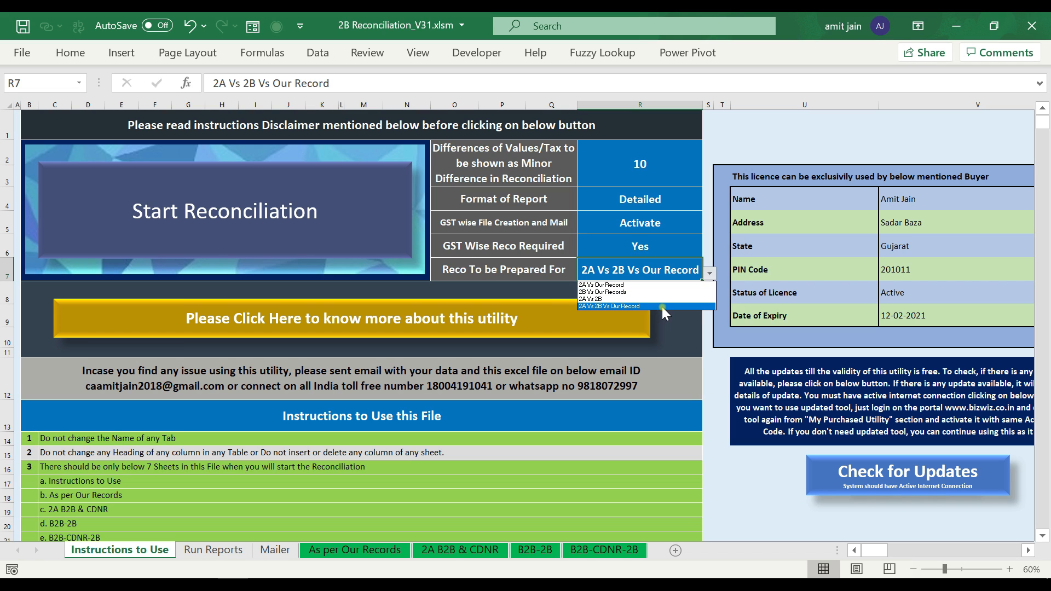
left_click(661, 306)
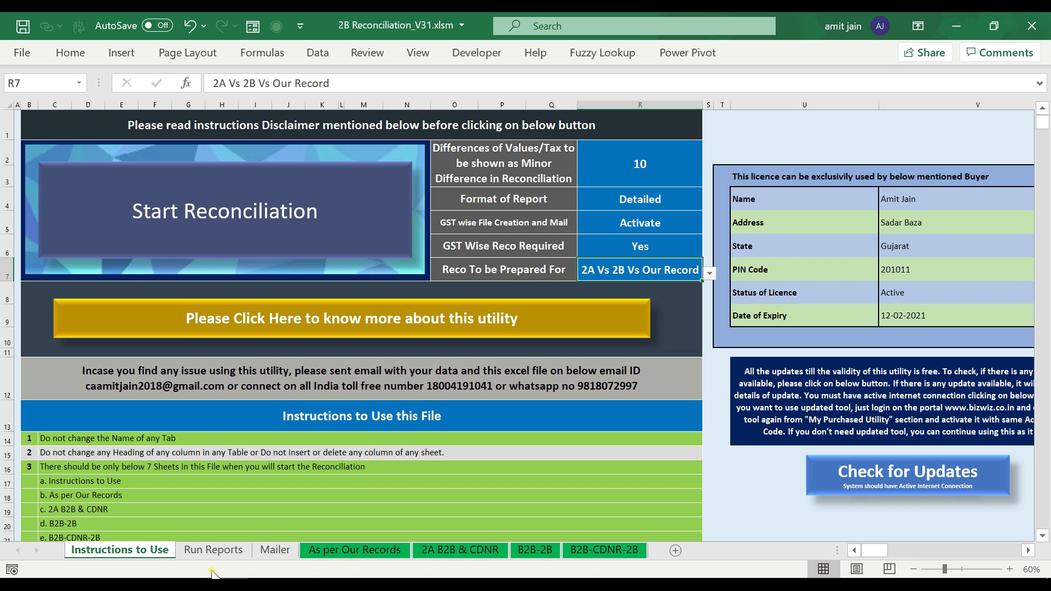
- Review the Activate/Deactivate choices for the GST-wise file creation and mail setting
left_click(671, 220)
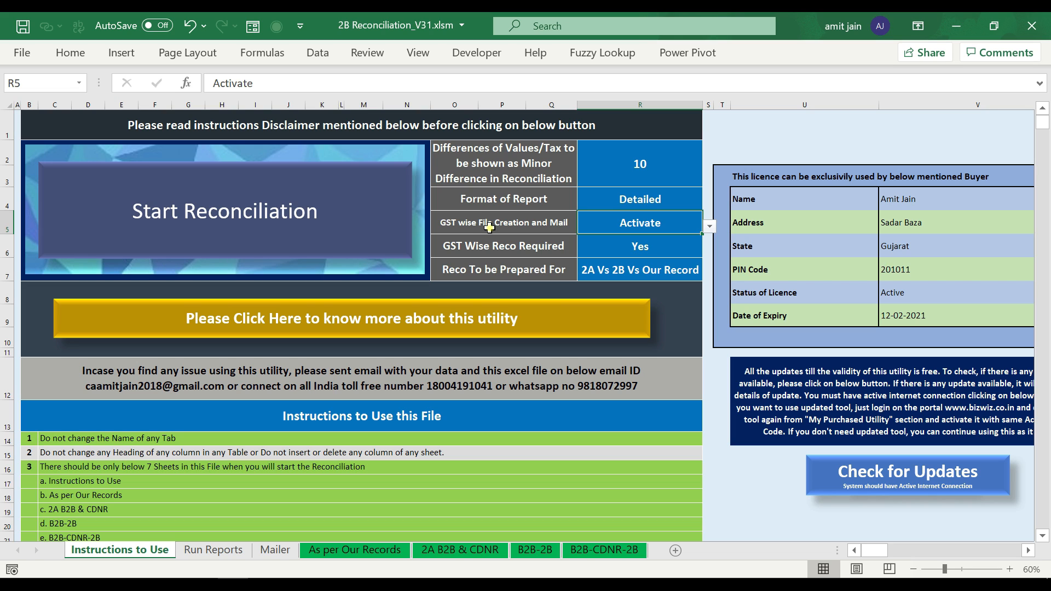
left_click(709, 226)
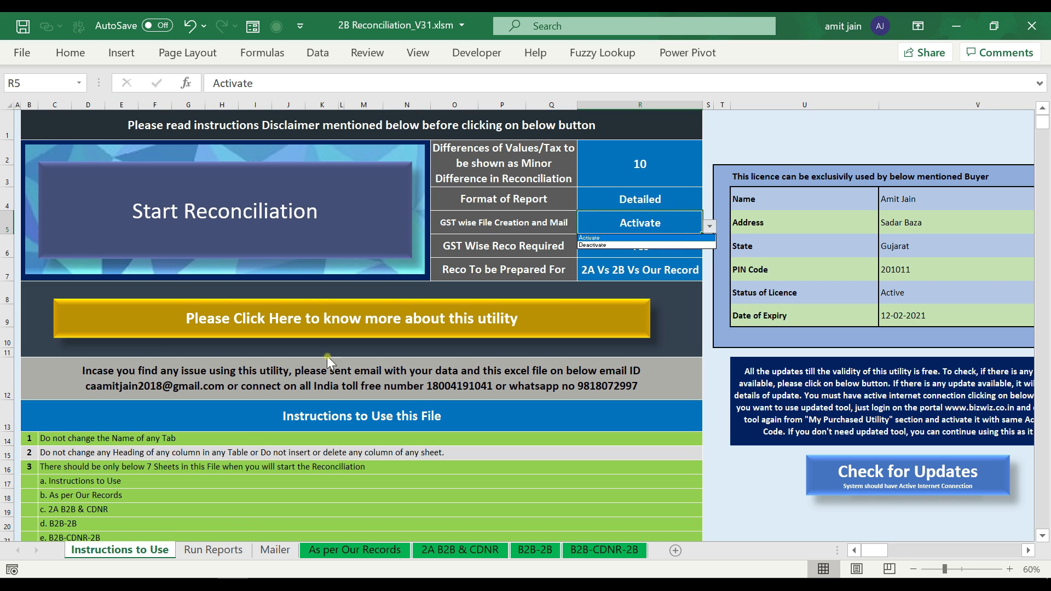
left_click(237, 548)
- Preview the Run Reports and Mailer sheets, ending on As per Our Records
left_click(275, 550)
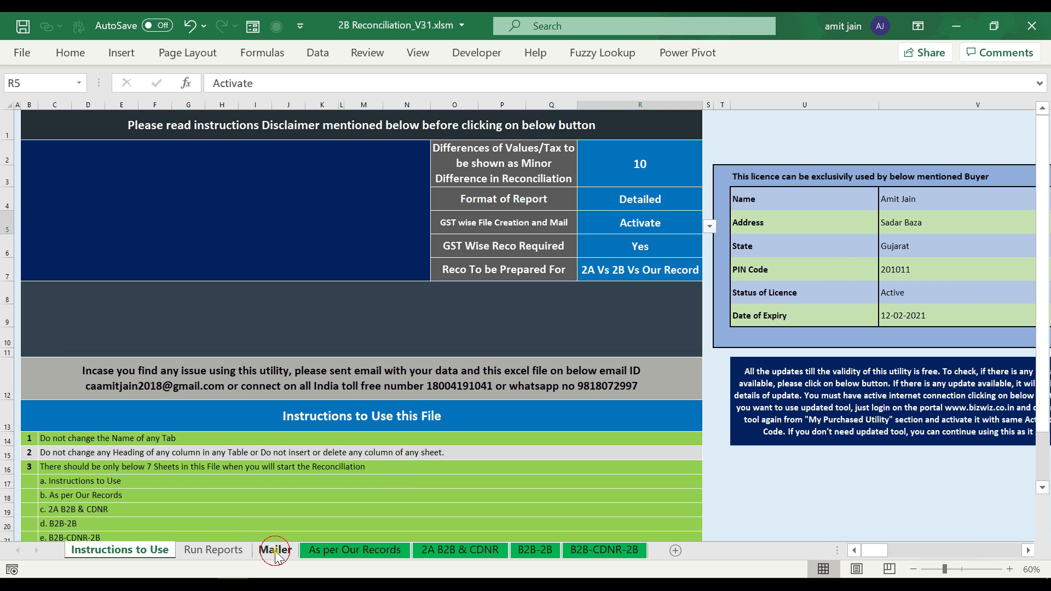
left_click(244, 550)
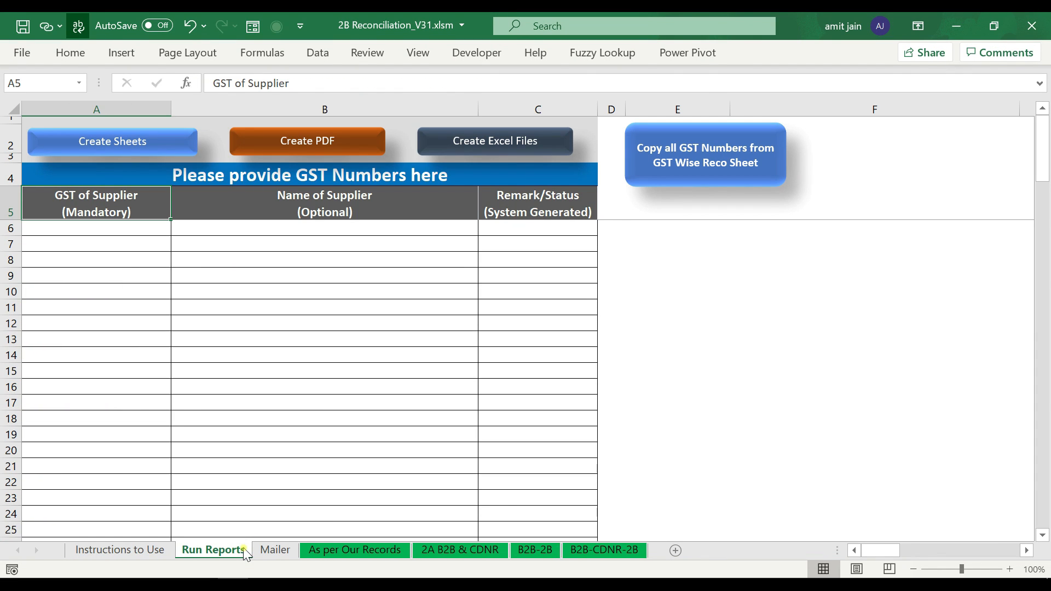
left_click(278, 549)
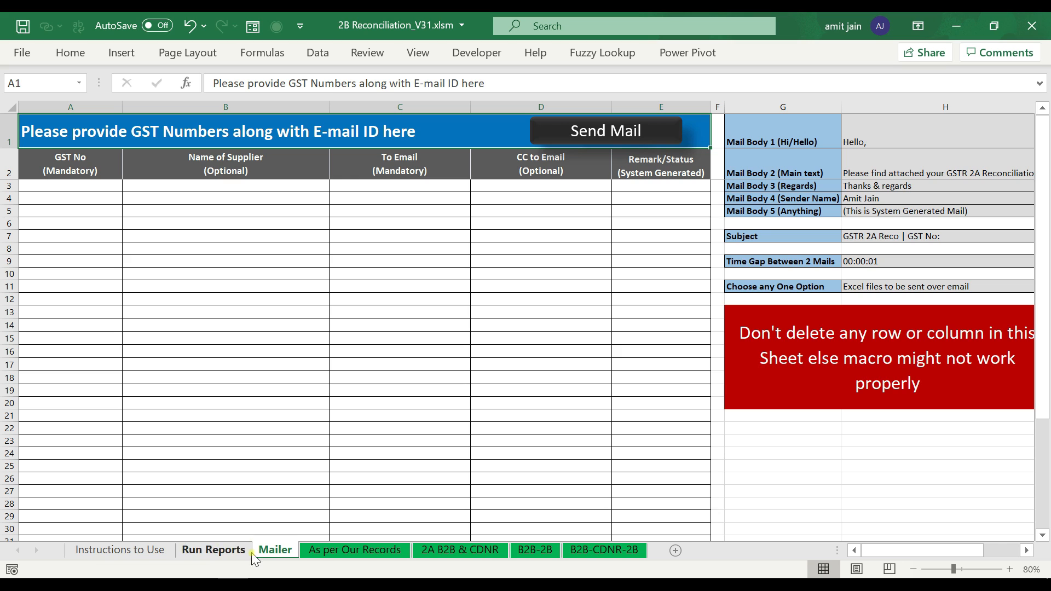
left_click(235, 550)
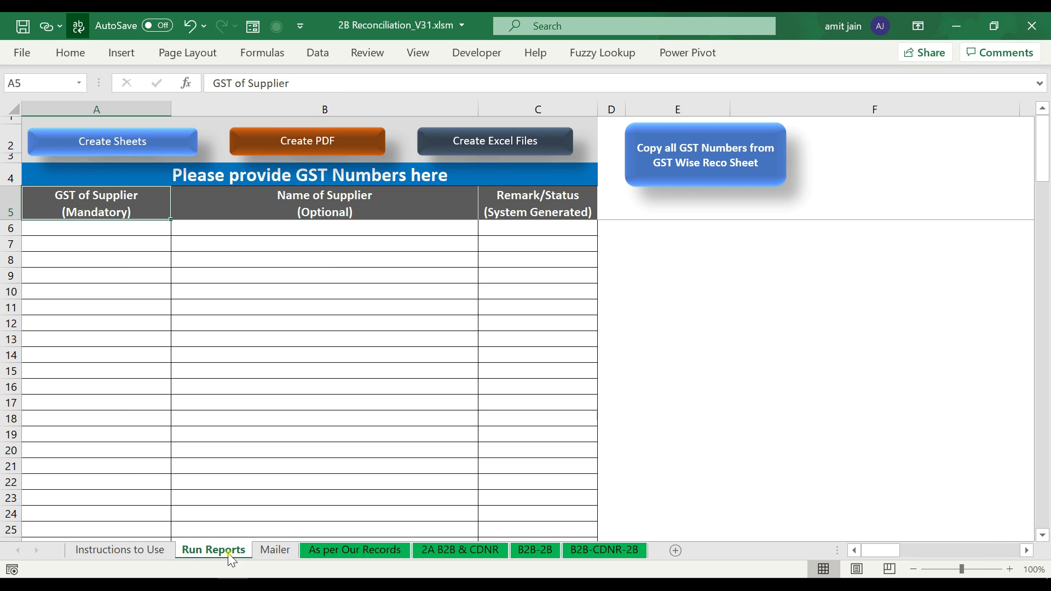
left_click(275, 551)
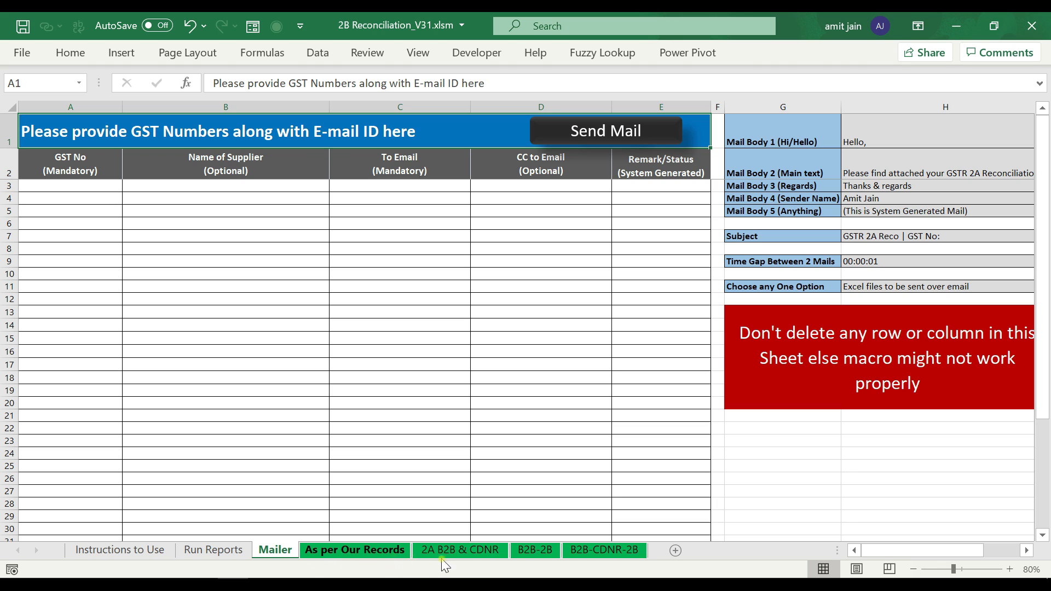
left_click(355, 550)
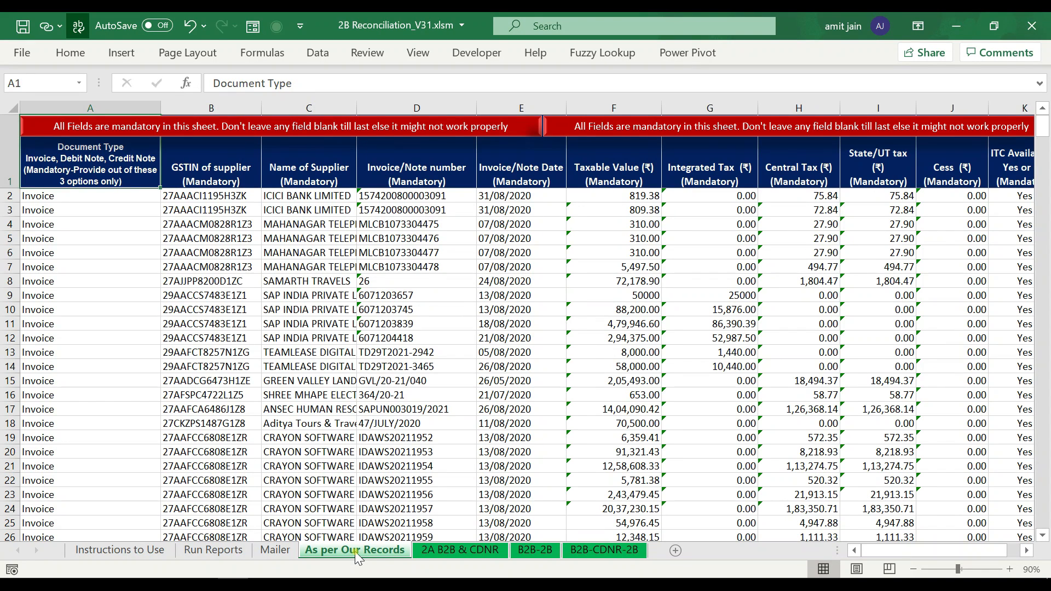
key("Down")
key("Up")
key("Right")
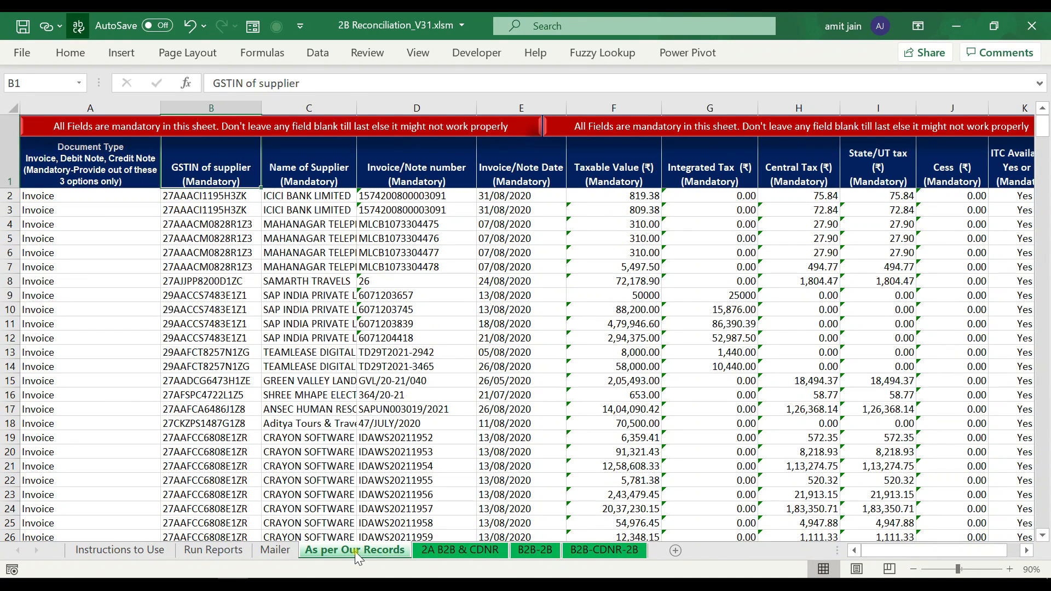
key("Right")
key("Down")
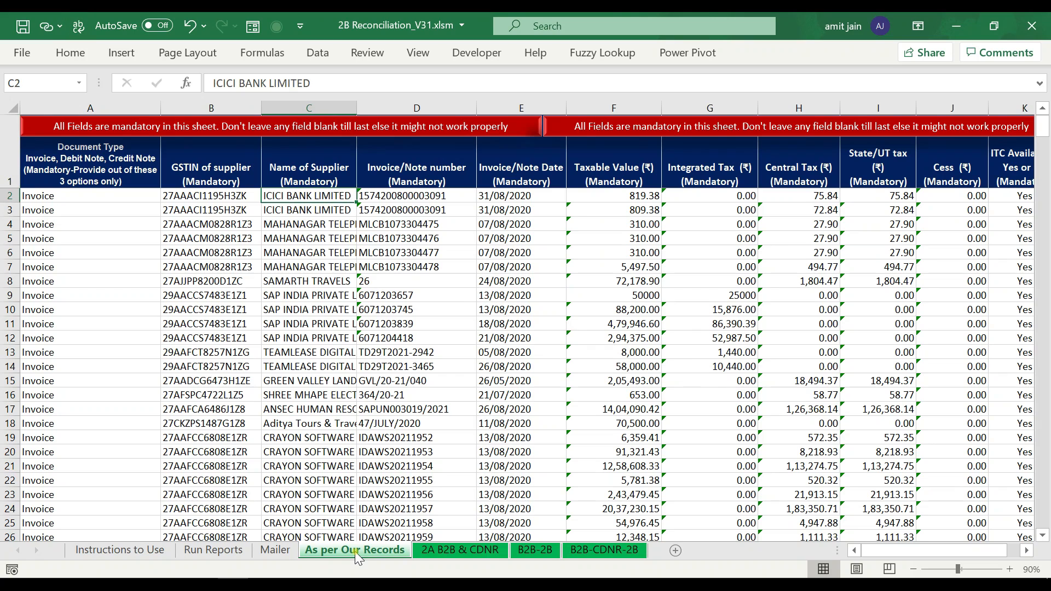
key("Home")
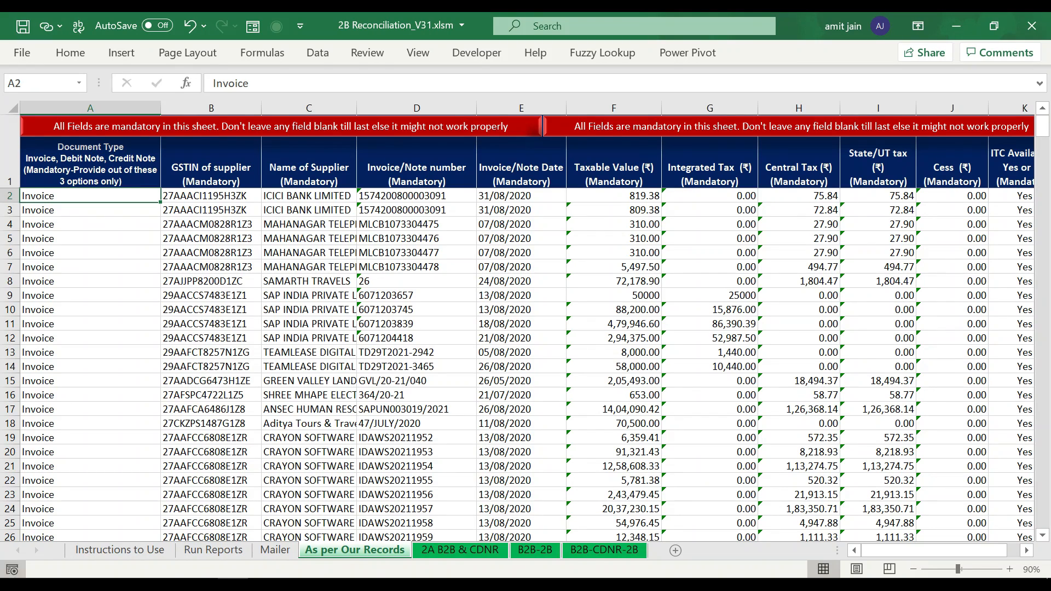
left_click(110, 173)
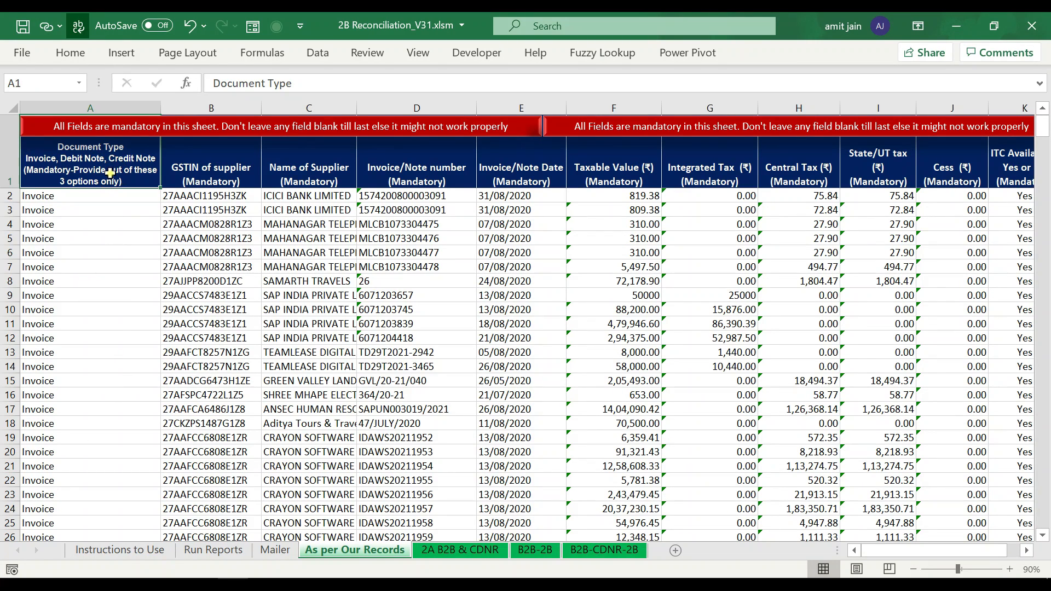
left_click(81, 200)
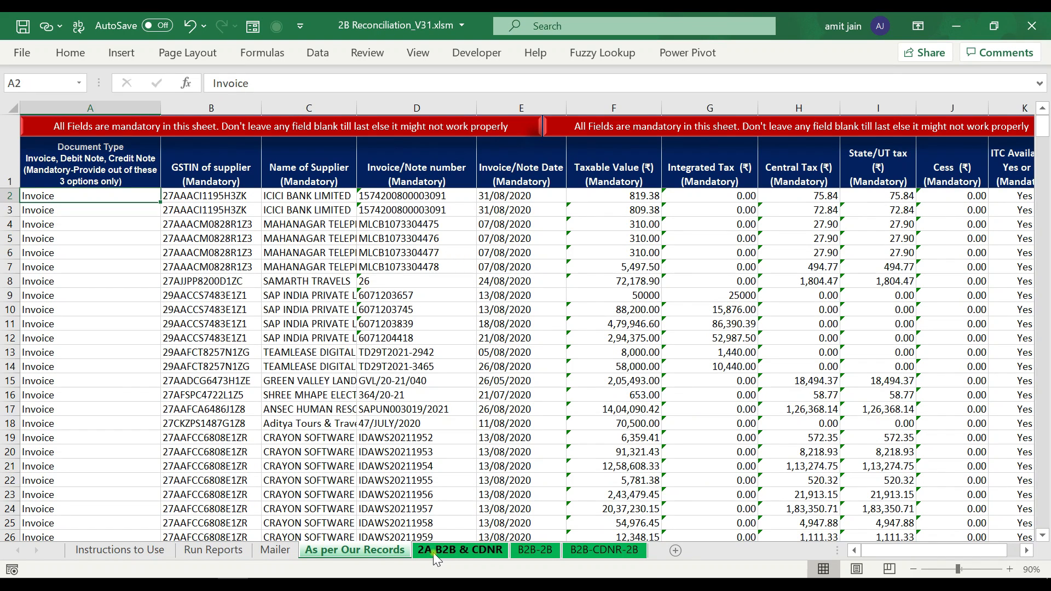
- Inspect the Document Type column and invoice data on the 2A B2B & CDNR sheet
left_click(433, 550)
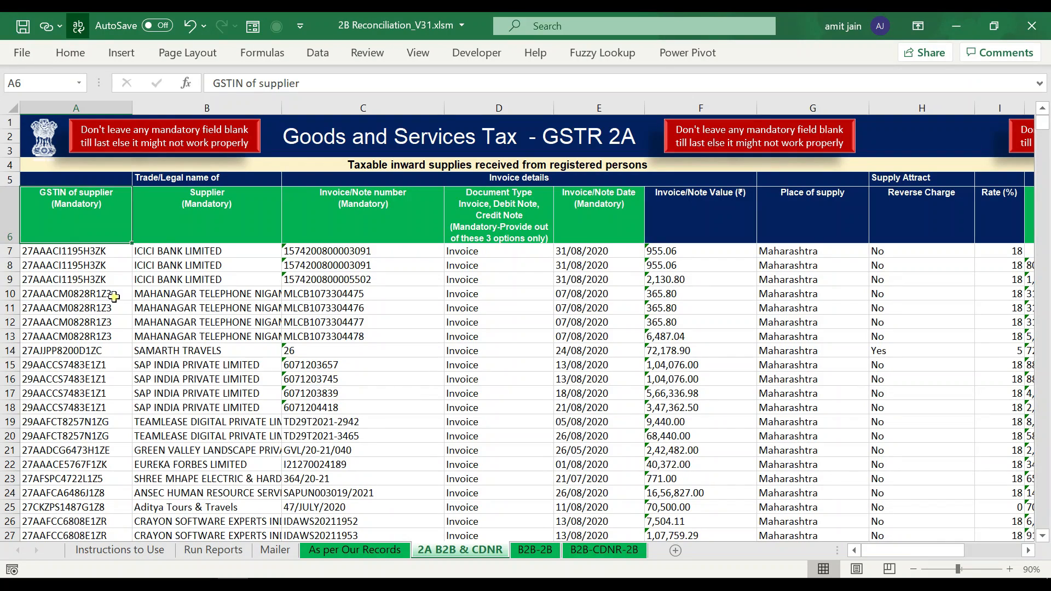
key("Right")
key("Right")
key("Right")
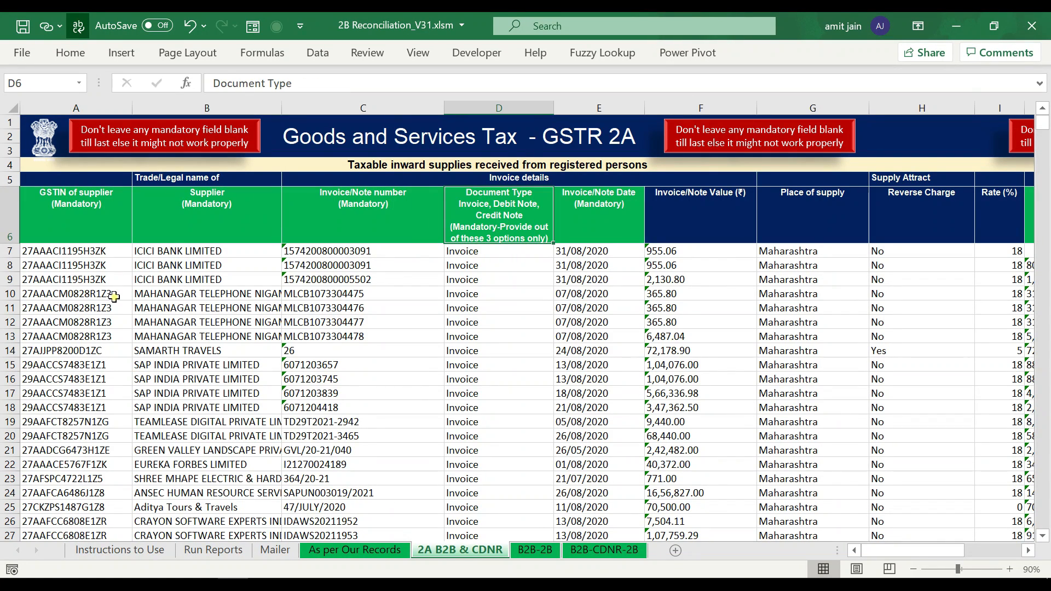
left_click(458, 252)
left_click(483, 228)
left_click(491, 260)
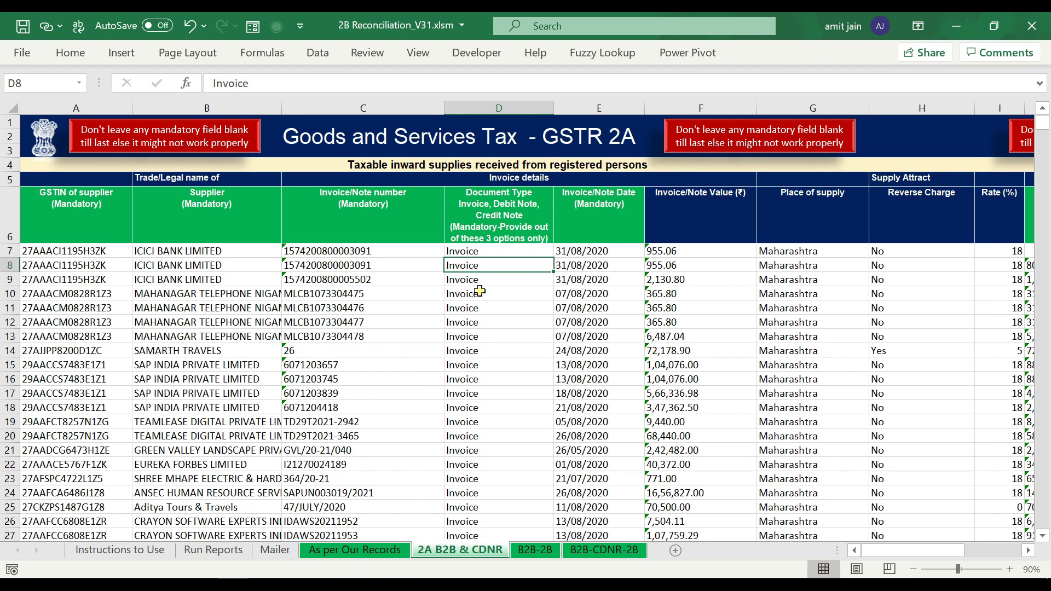
- Look through the B2B-2B and B2B-CDNR-2B data, finishing on As per Our Records
left_click(533, 551)
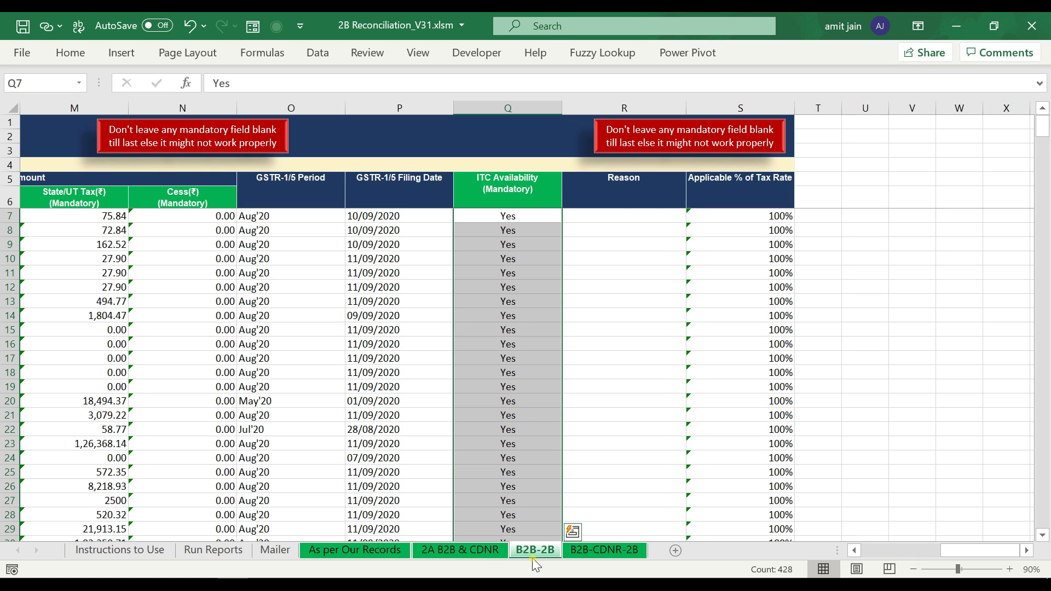
key("ctrl+Home")
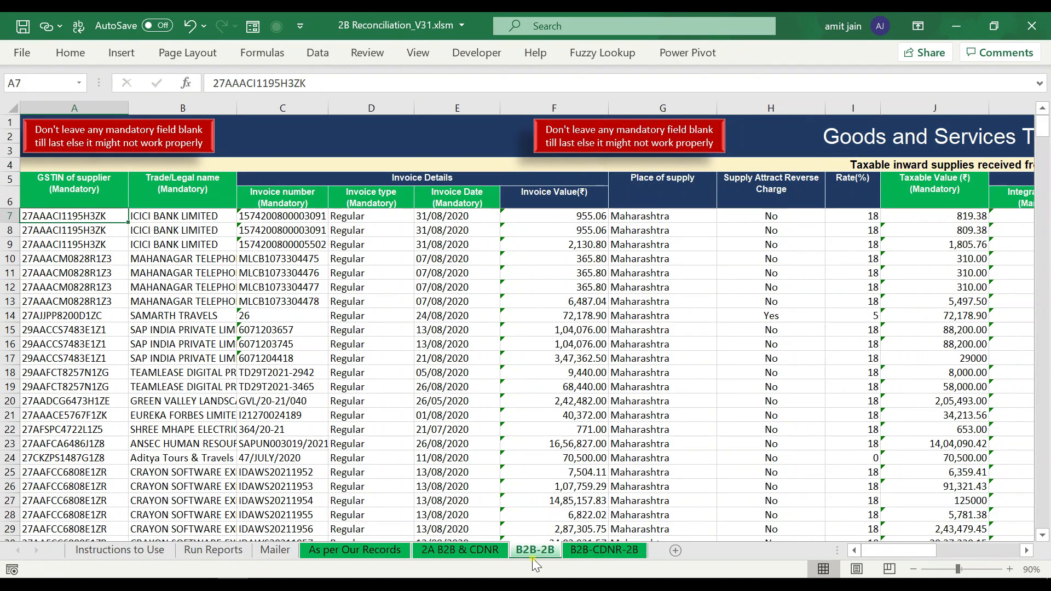
key("Right")
key("Right")
key("Right")
key("Right")
key("Right")
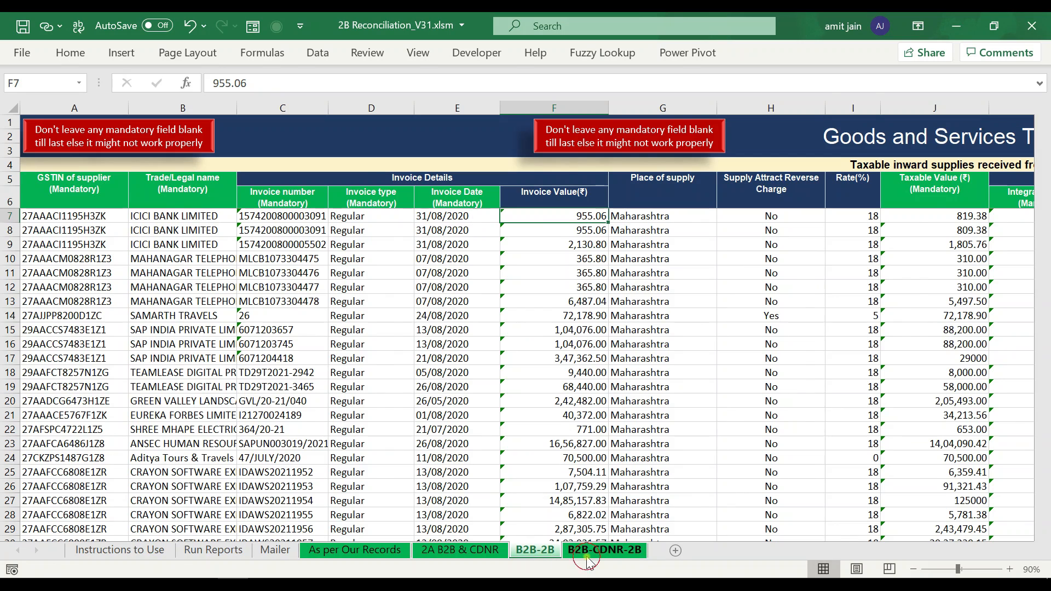
left_click(609, 550)
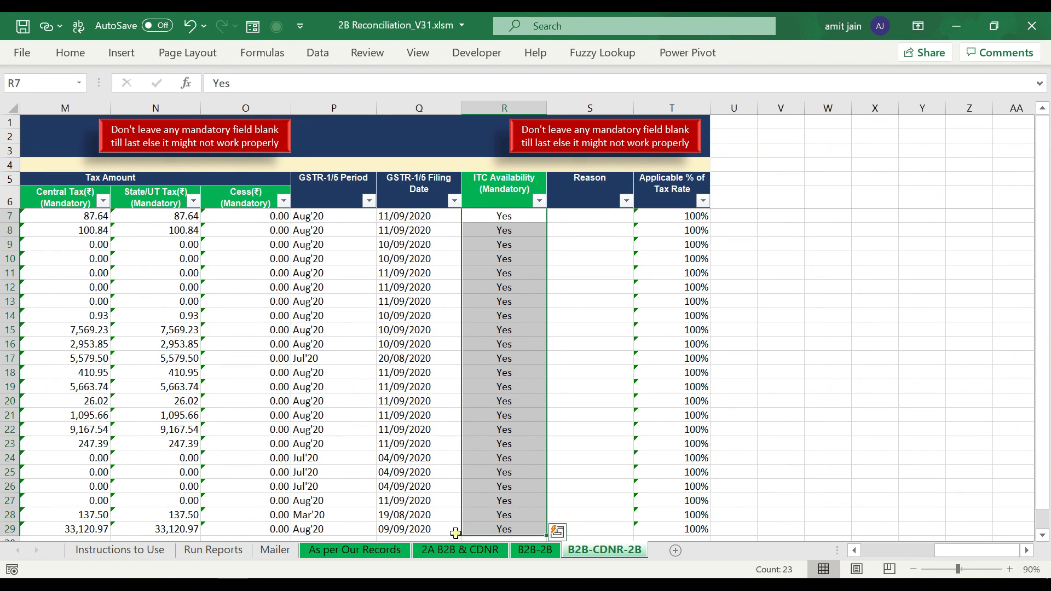
left_click(382, 556)
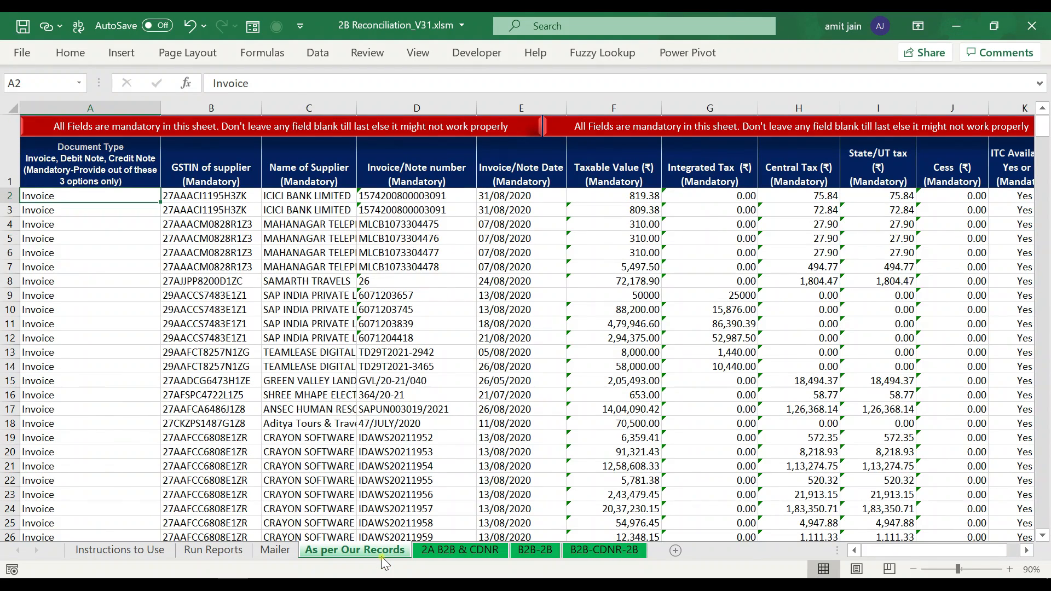
- Cycle through the 2A B2B & CDNR, B2B-2B and B2B-CDNR-2B sheets, then return to Instructions to Use
left_click(447, 550)
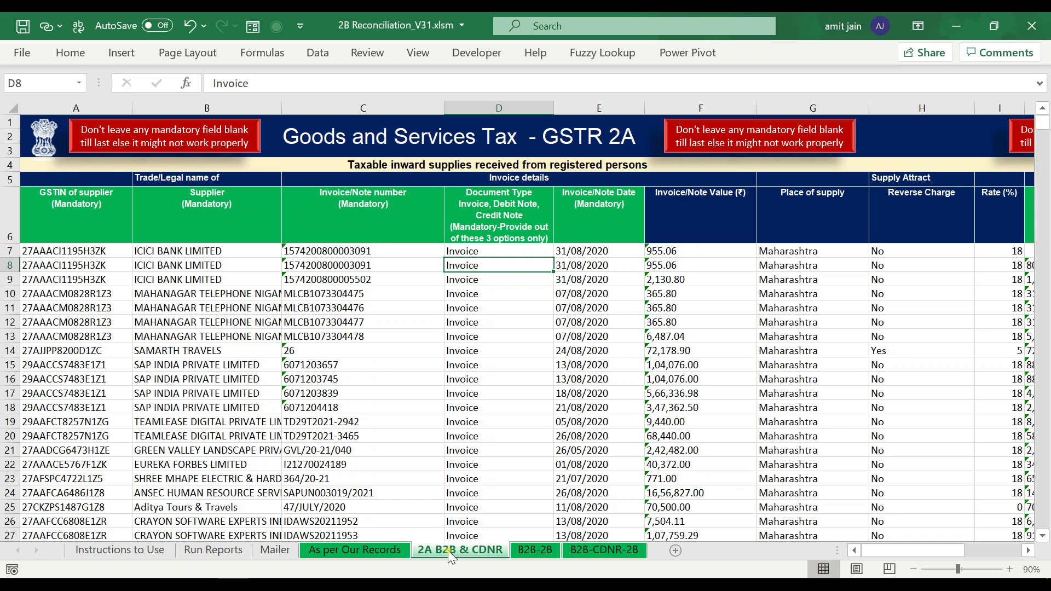
left_click(386, 547)
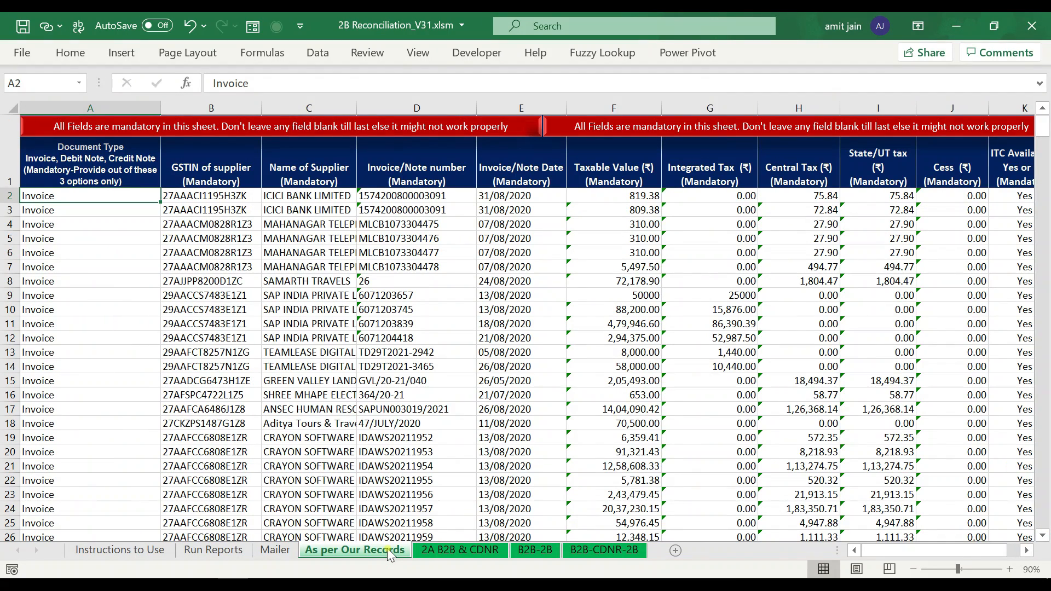
left_click(544, 552)
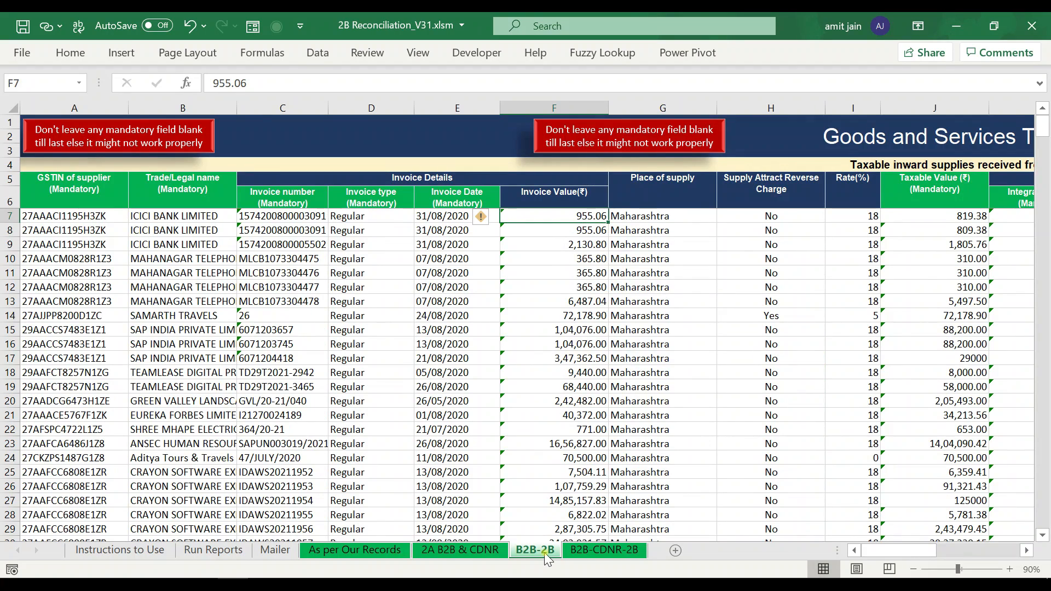
left_click(586, 548)
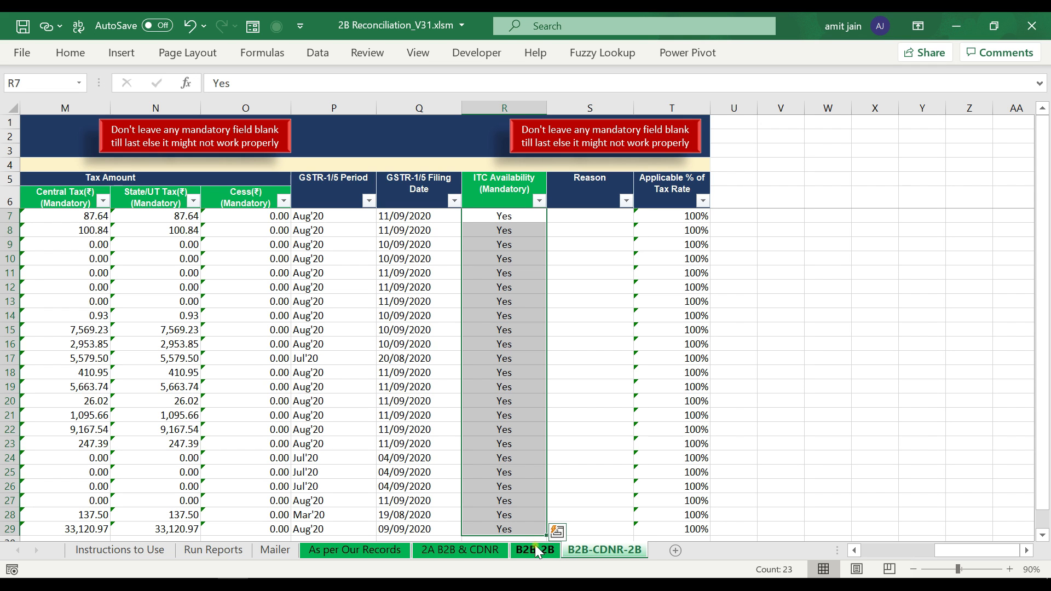
left_click(434, 550)
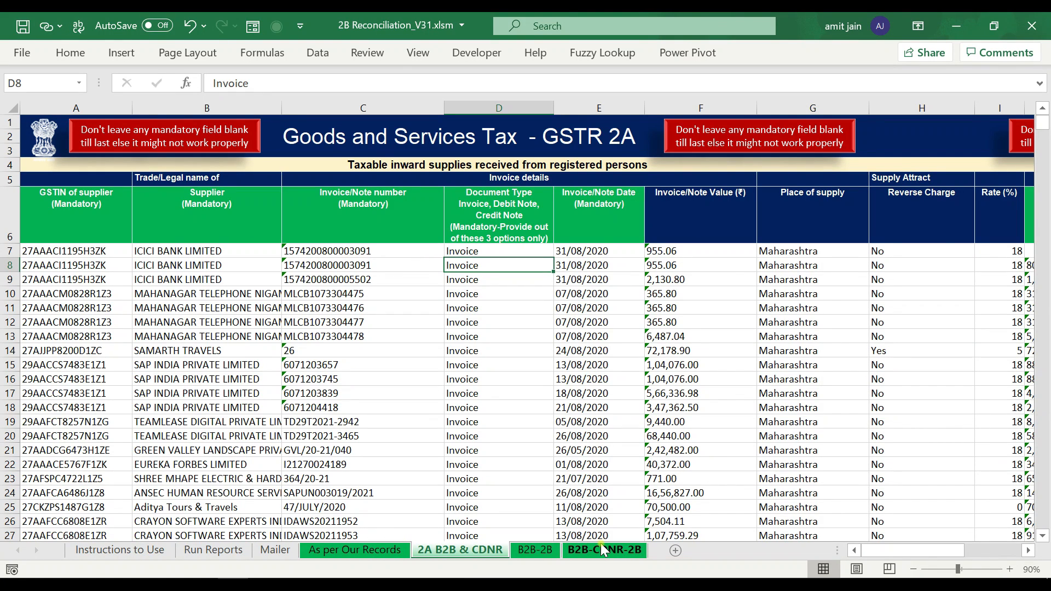
left_click(379, 550)
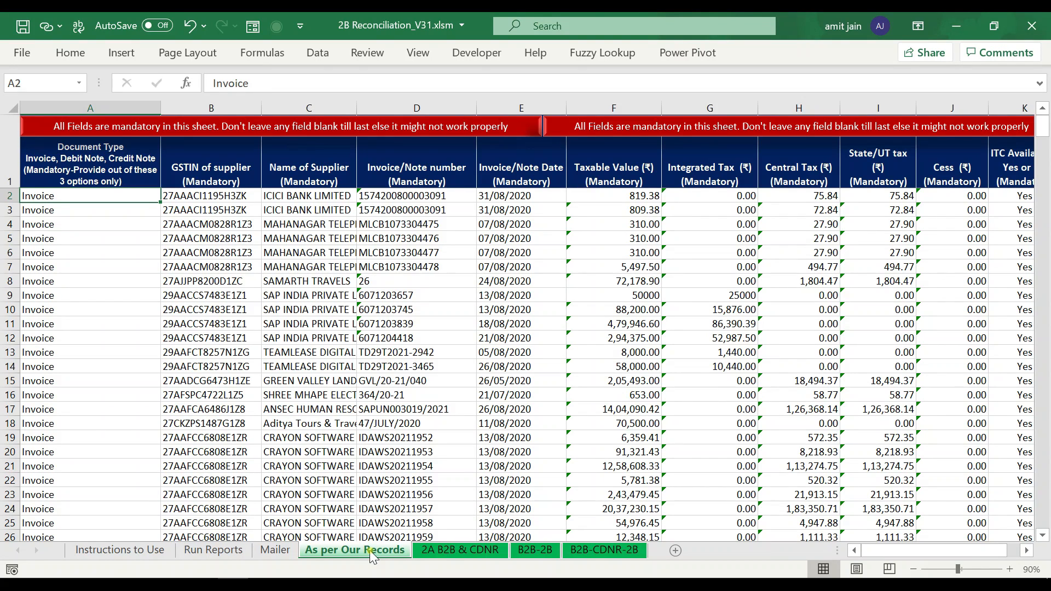
left_click(116, 551)
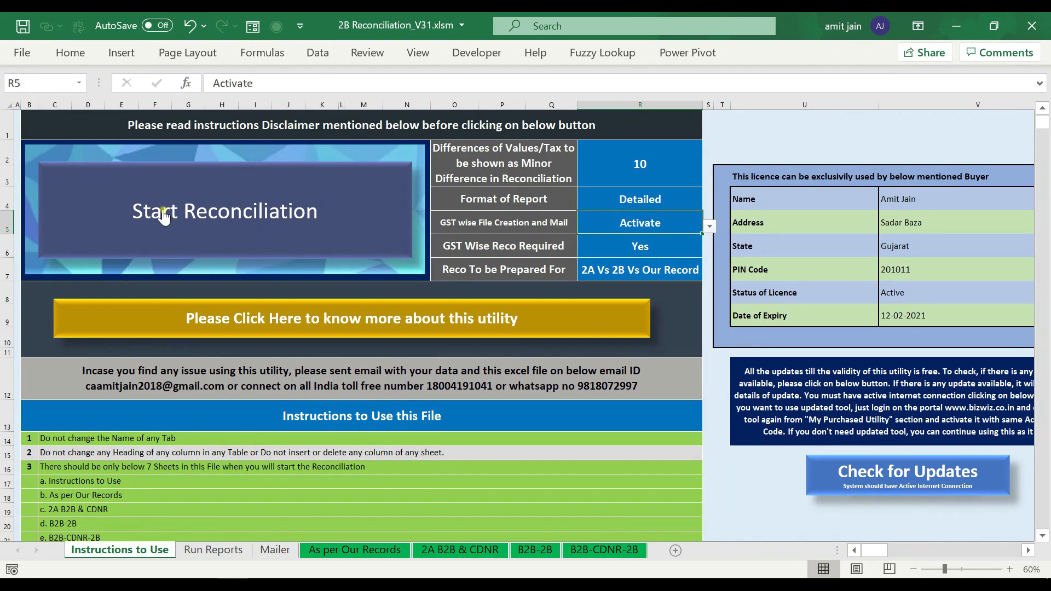
- Verify Detailed format, GST Wise Reco Yes and 2A Vs 2B Vs Our Record, then run Start Reconciliation
left_click_drag(661, 166, 639, 261)
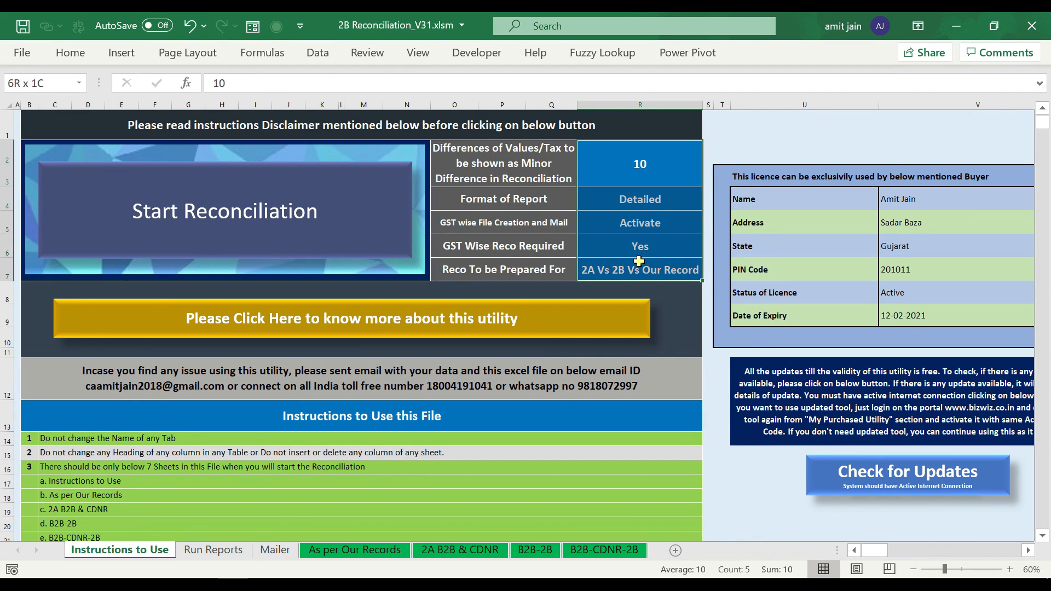
left_click(631, 201)
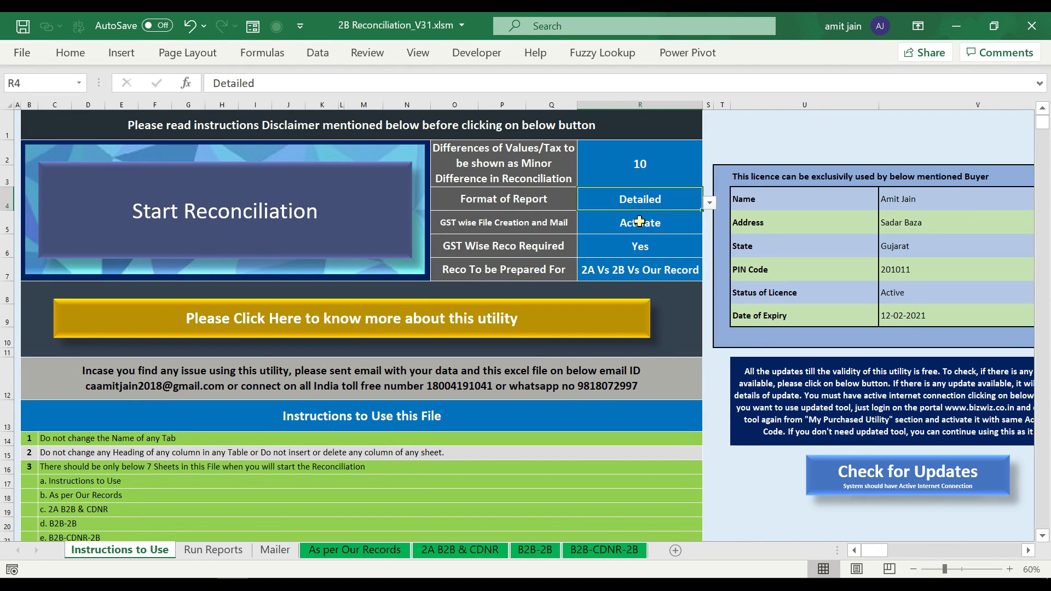
left_click(639, 240)
left_click(633, 277)
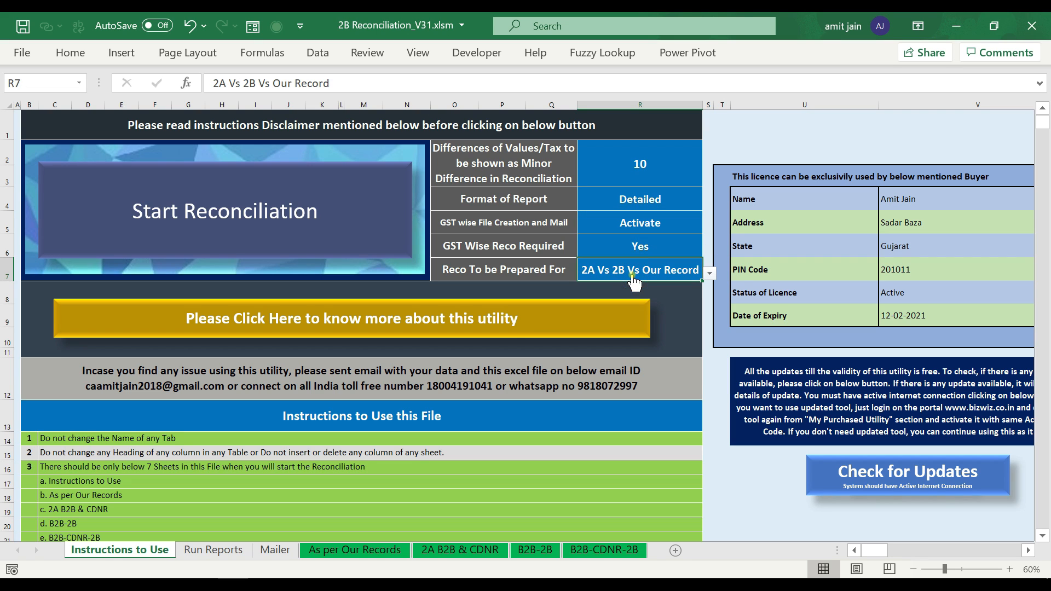
left_click(507, 253)
left_click(650, 246)
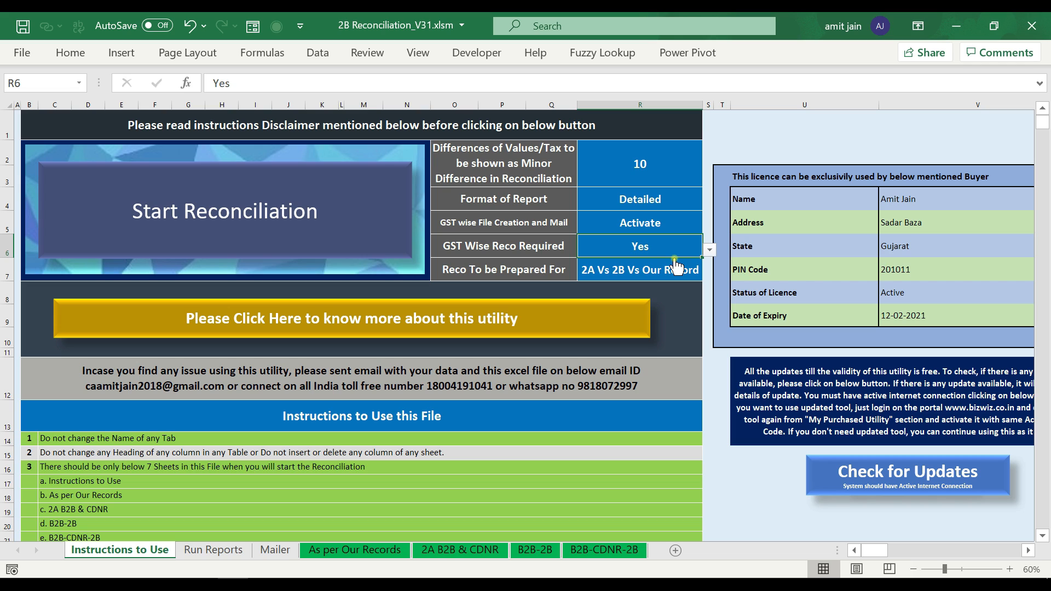
left_click(297, 216)
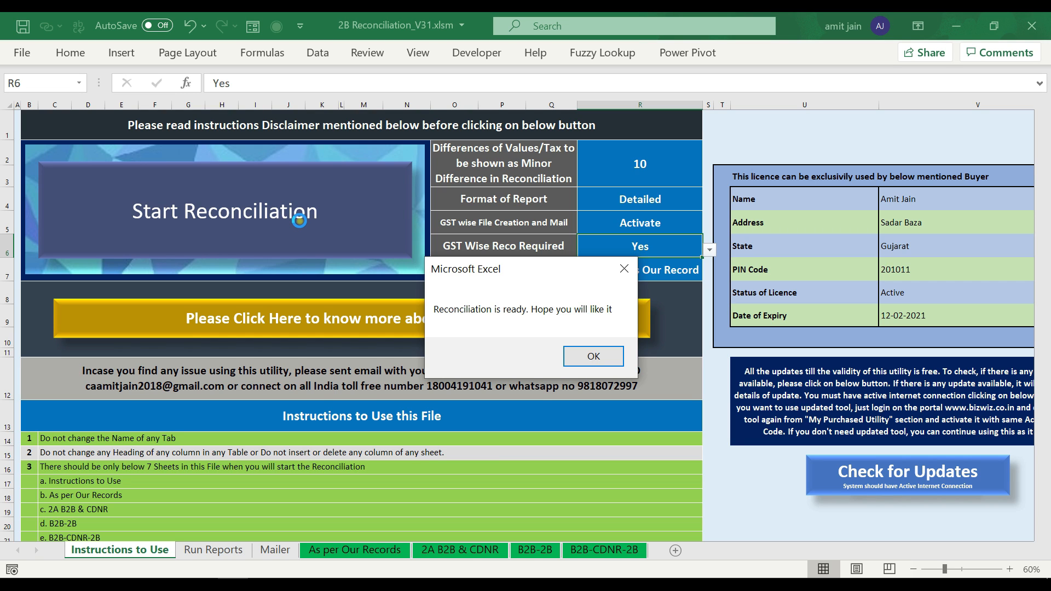
- Dismiss the ready message and view the new Reco, Reco Summary and GST Wise Reco sheets
key("Return")
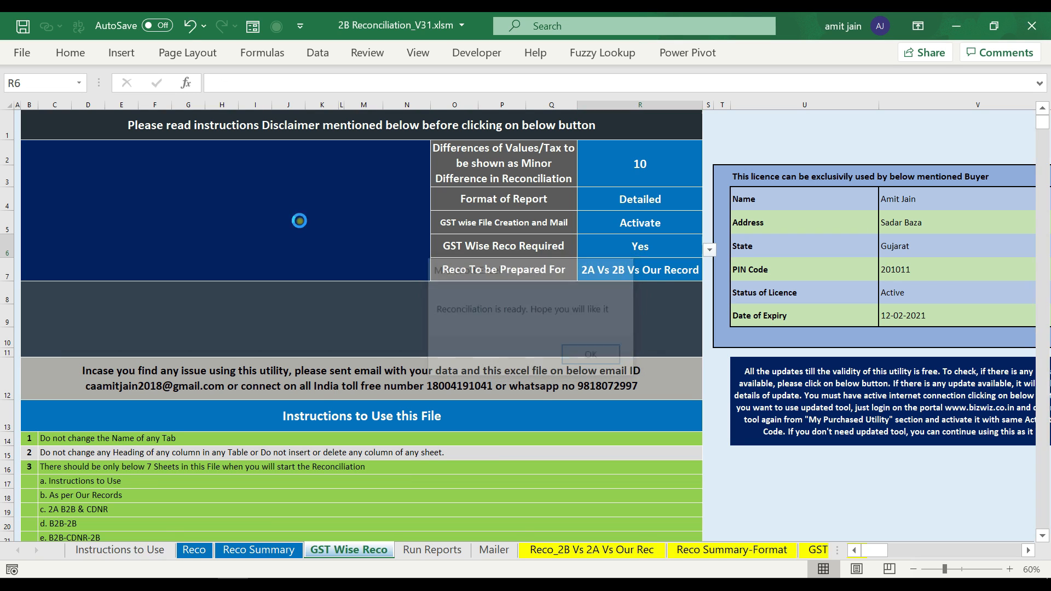
left_click(193, 549)
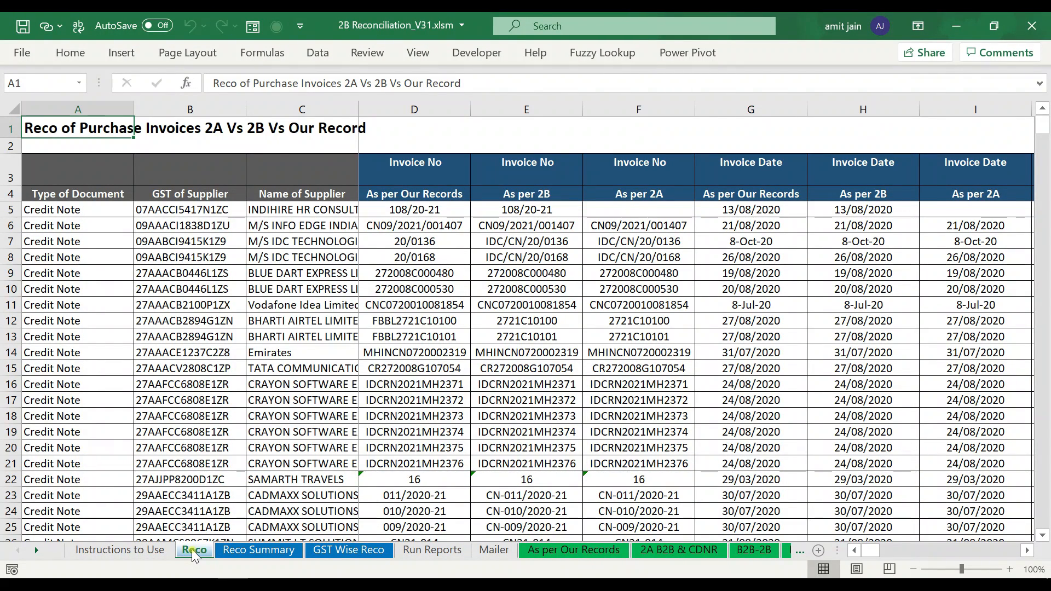
left_click(259, 552)
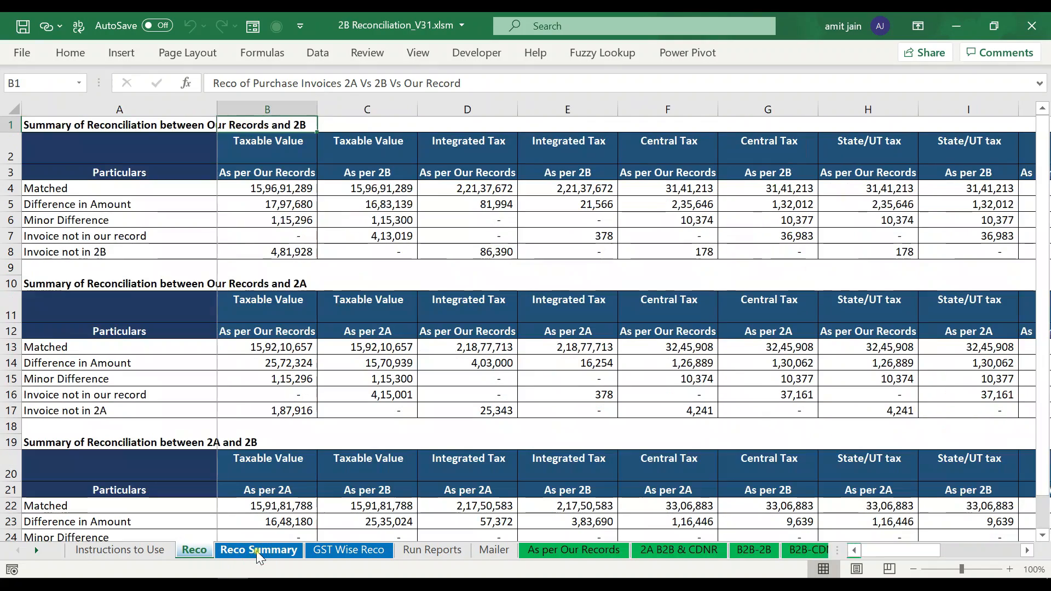
left_click(350, 549)
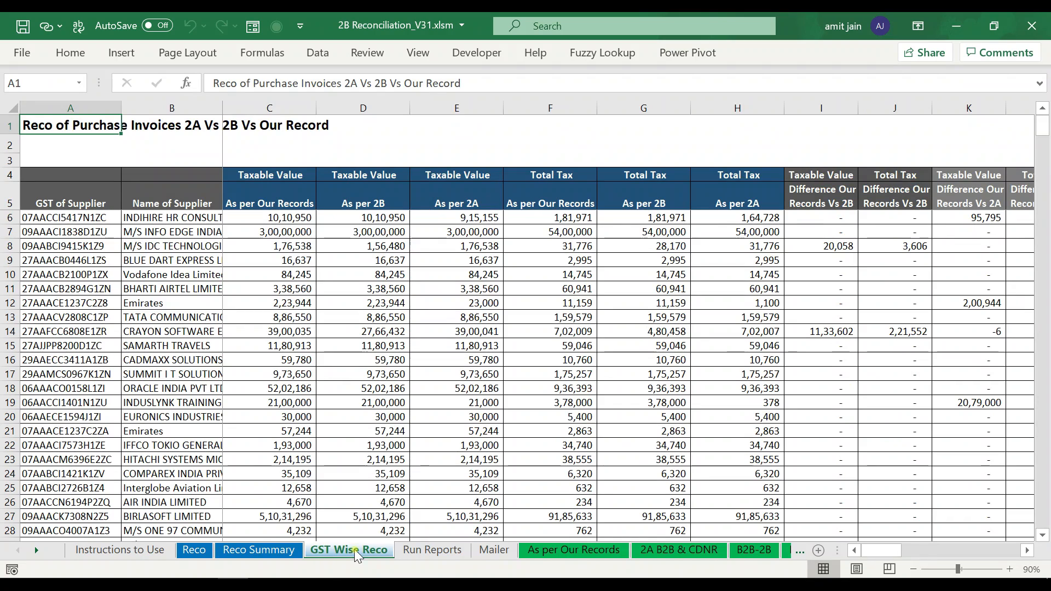
- Confirm GST Wise Reco Required is Yes, then return to the GST Wise Reco sheet
left_click(120, 550)
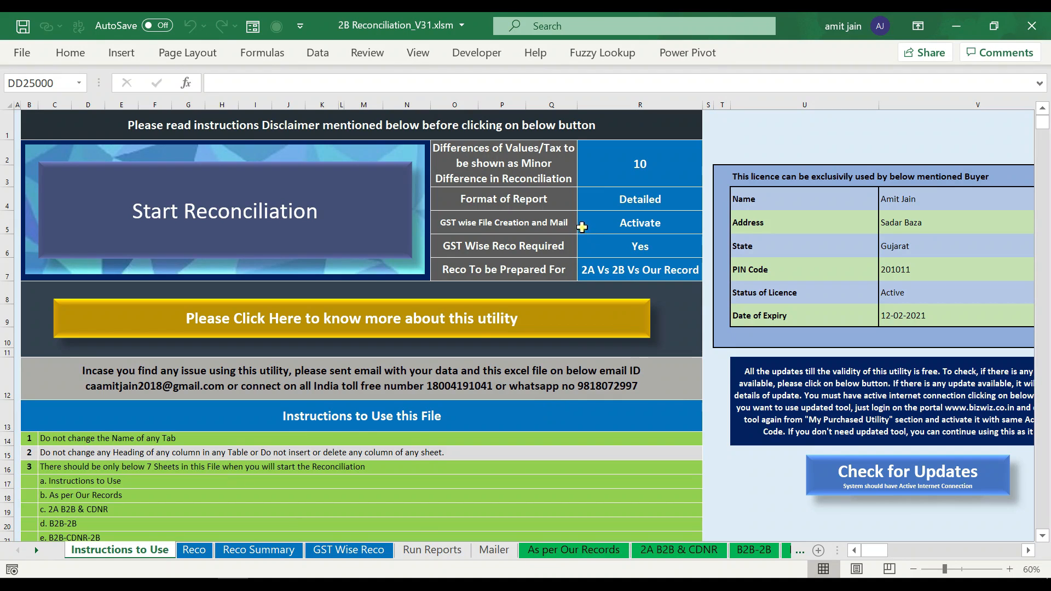
left_click(546, 252)
left_click(615, 253)
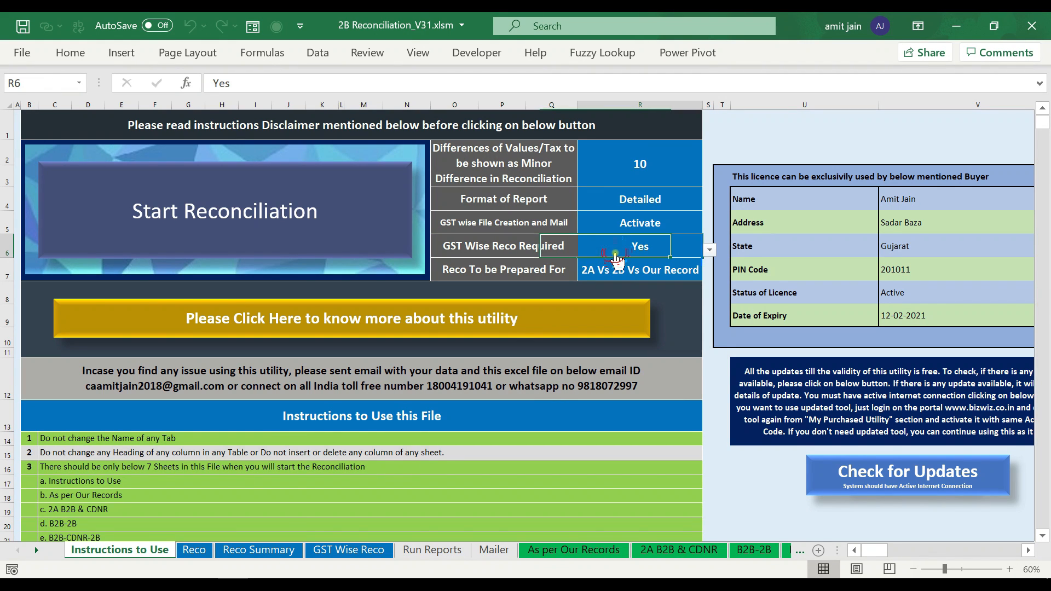
left_click(353, 549)
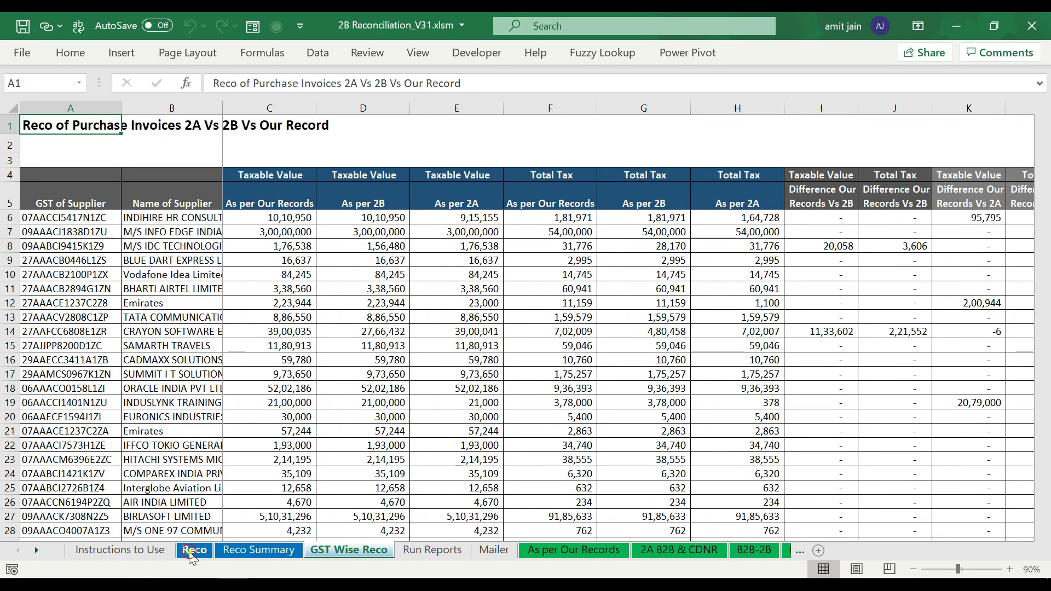
left_click(193, 549)
left_click(326, 210)
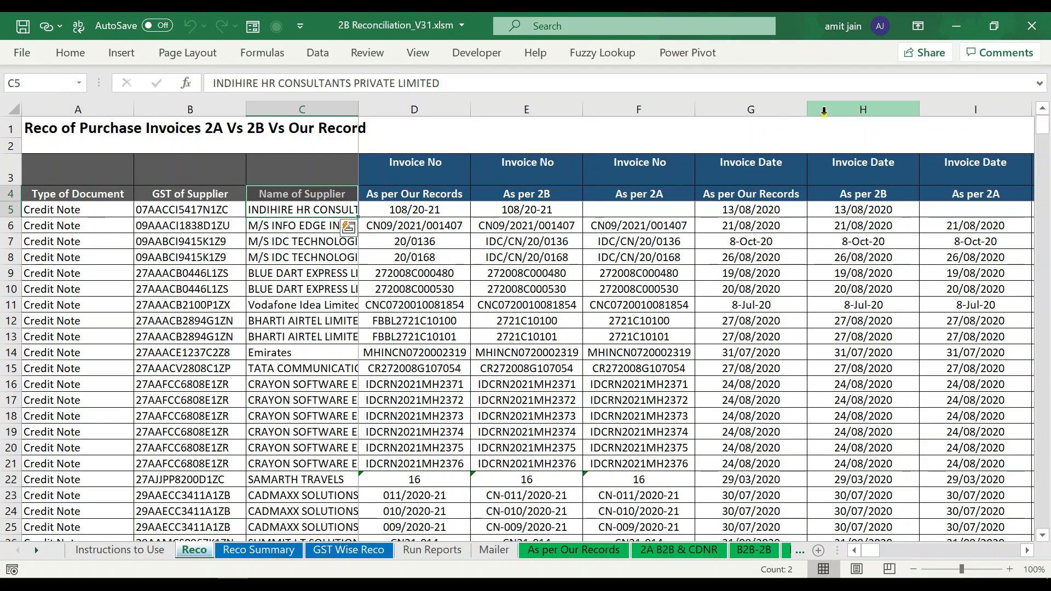
key("Left")
key("Left")
key("Up")
key("ctrl+space")
key("Right")
key("ctrl+space")
key("Right")
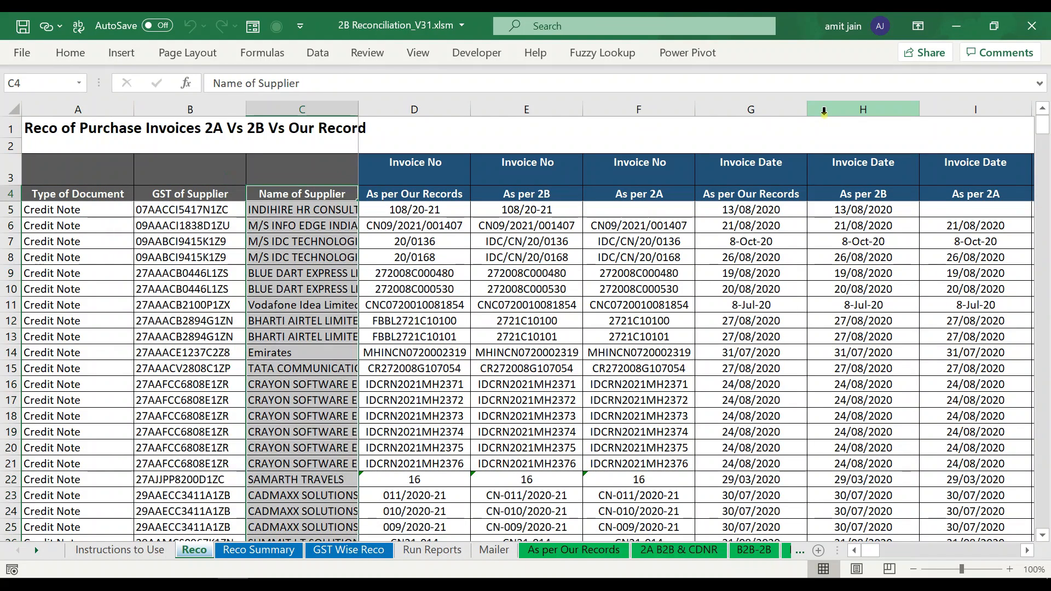
key("ctrl+space")
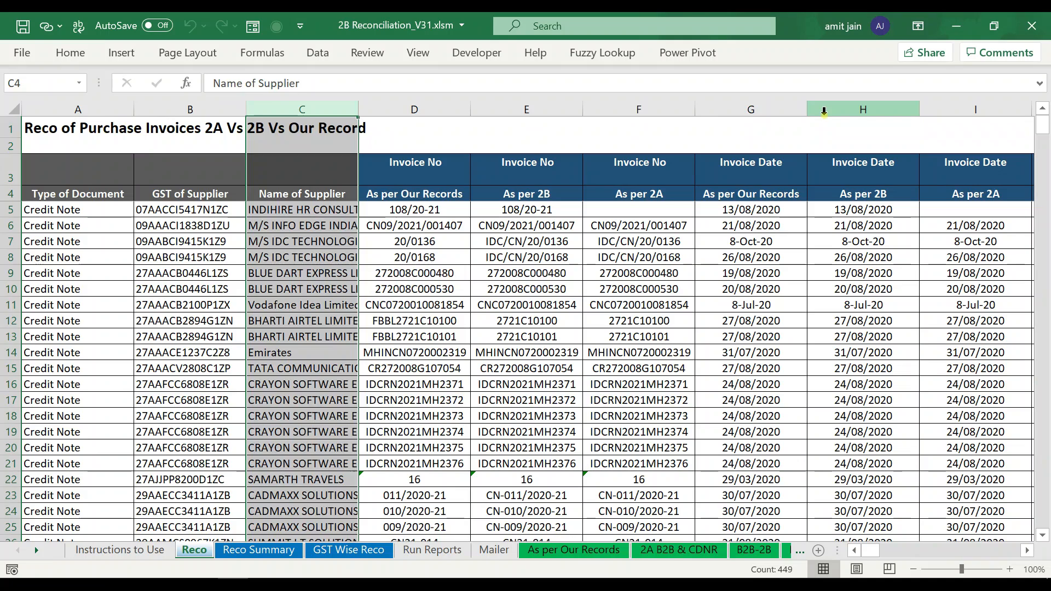
key("Right")
key("Up")
key("Down")
key("Right")
key("Up")
key("Down")
key("Right")
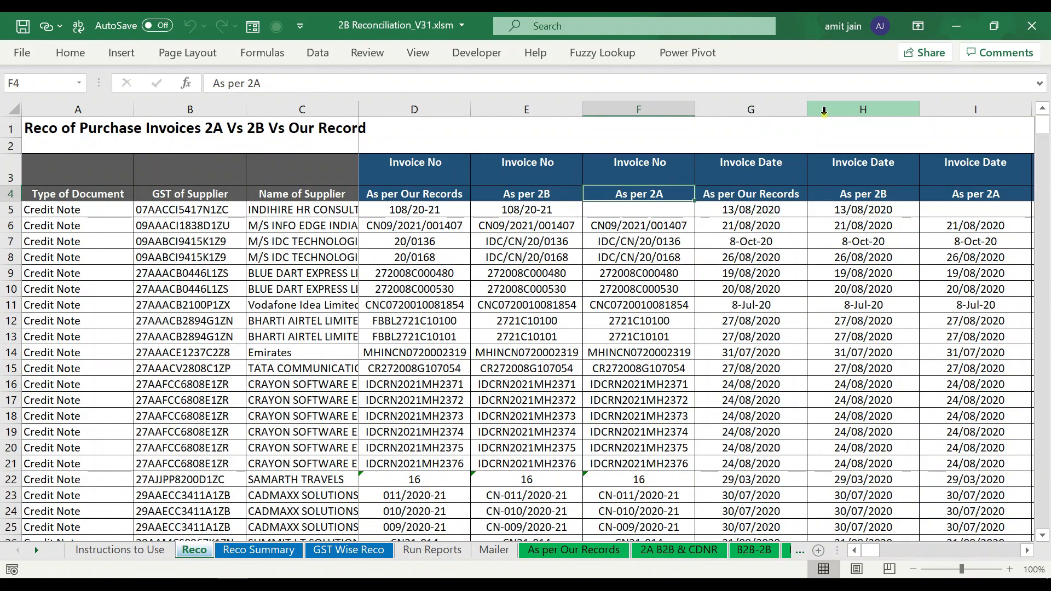
key("Right")
key("Up")
key("Down")
key("Right")
key("Right")
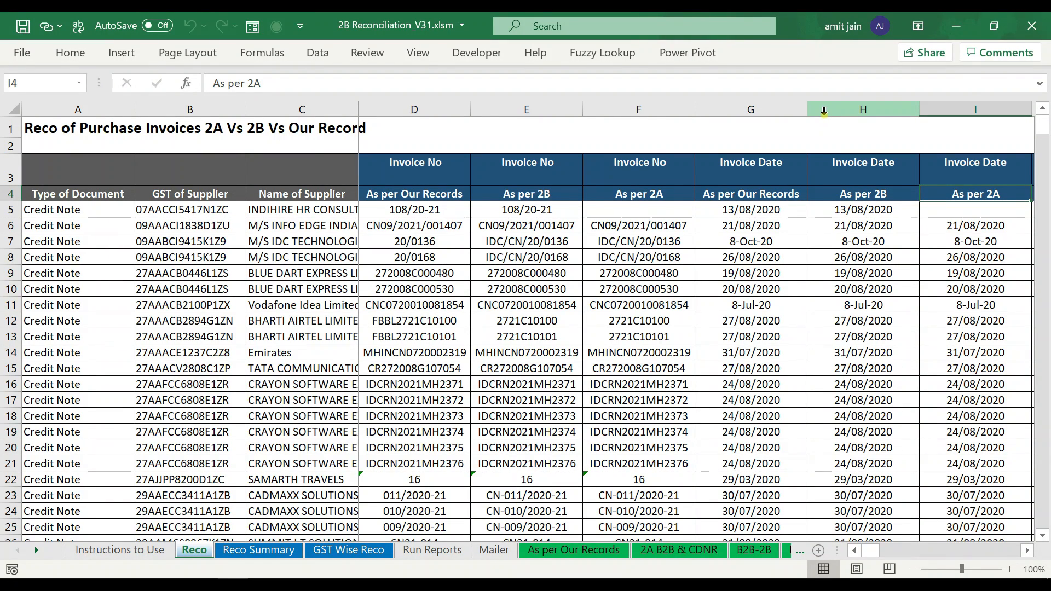
key("Right")
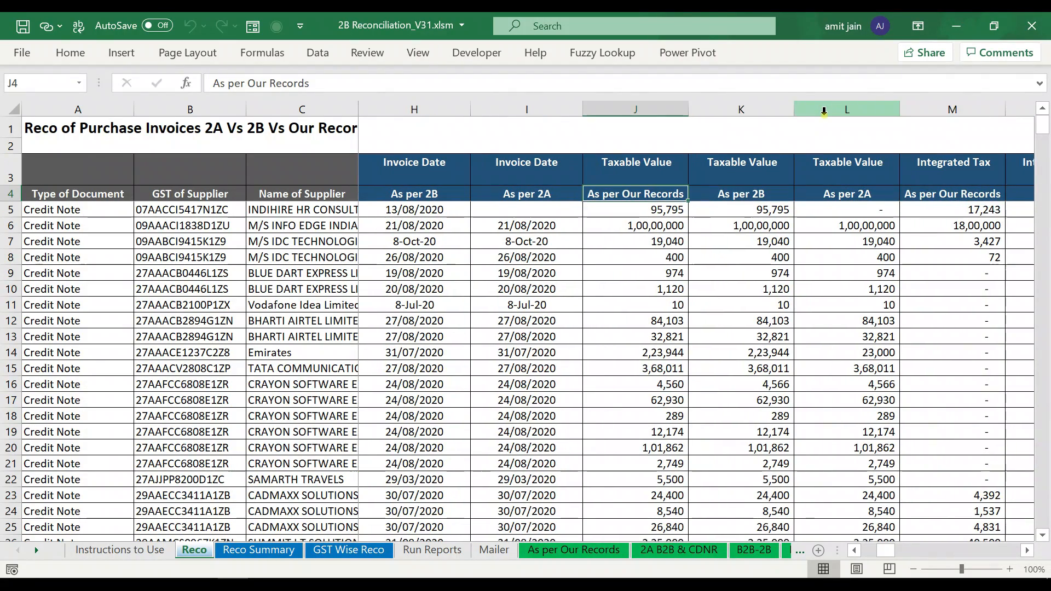
key("Right")
key("Right")
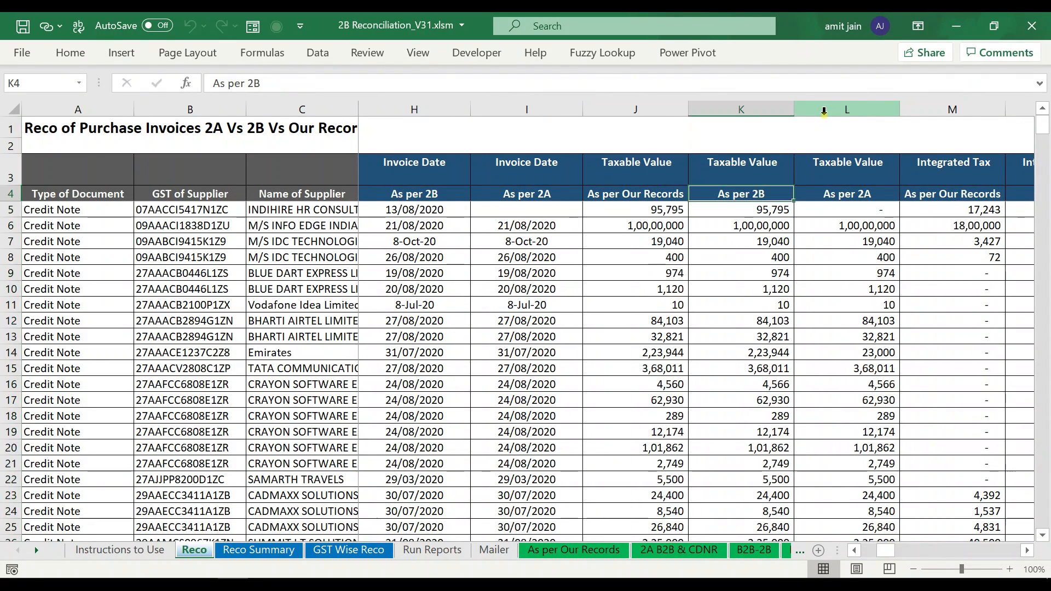
key("ctrl+space")
scroll(824, 111, "right", 3)
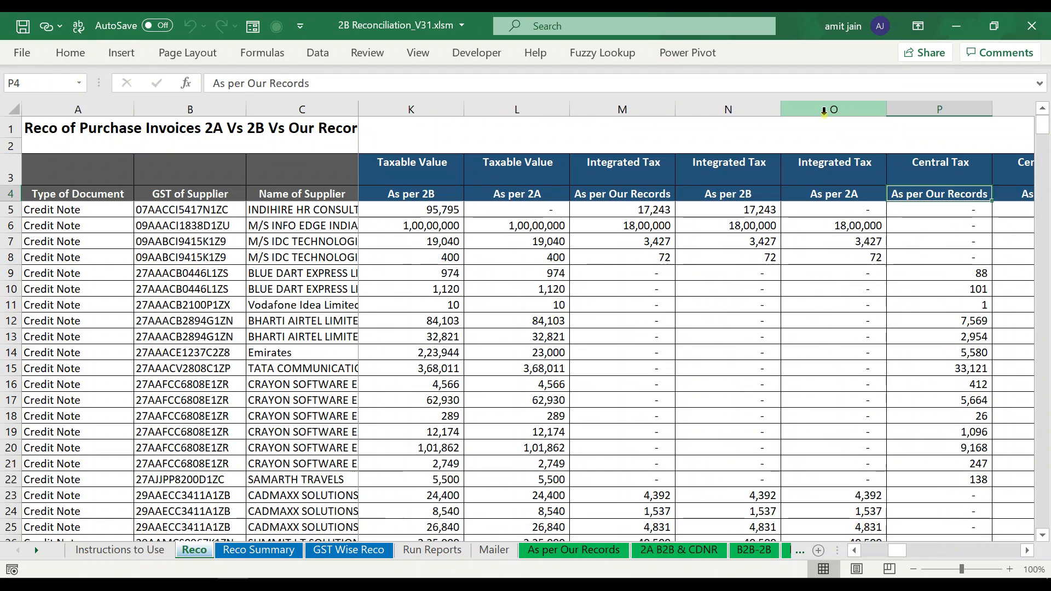
key("shift+Right")
key("shift+Right")
key("shift+Right")
key("shift+Right")
key("shift+Right")
key("shift+Right")
key("shift+Right")
key("shift+Right")
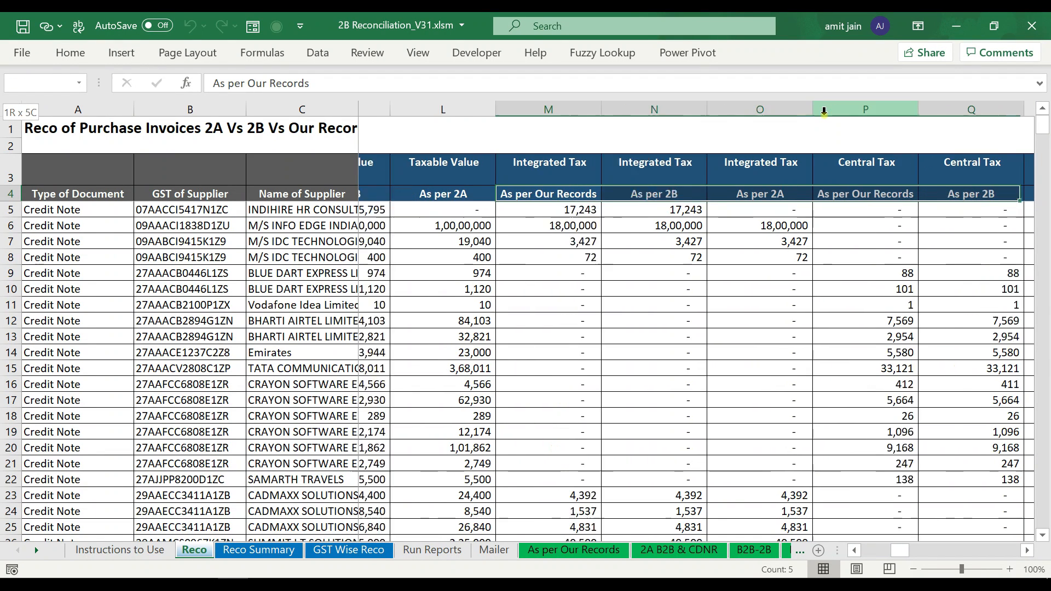
key("shift+Right")
key("shift+Right")
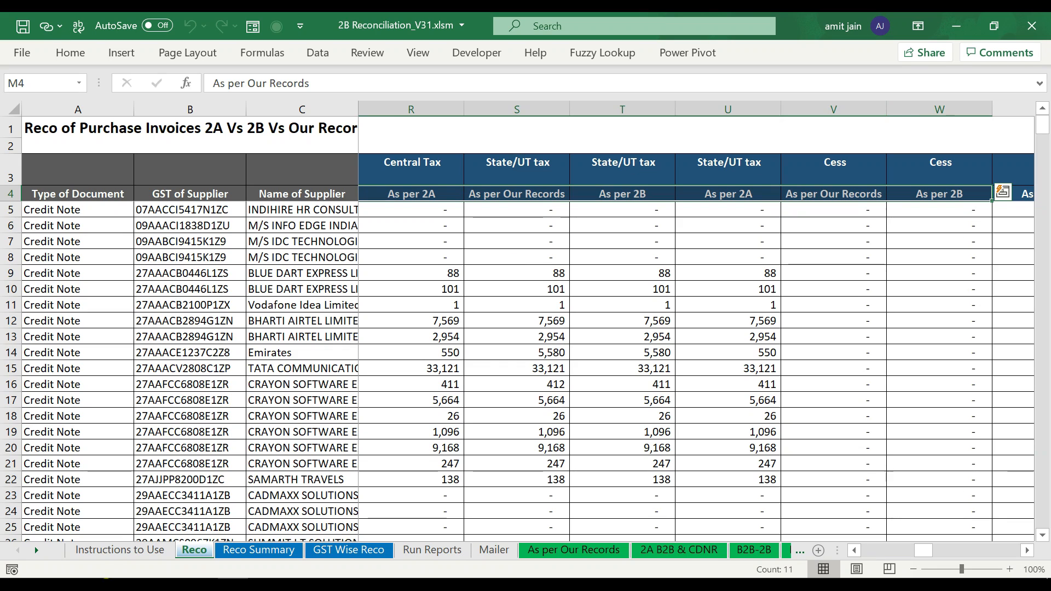
left_click(140, 550)
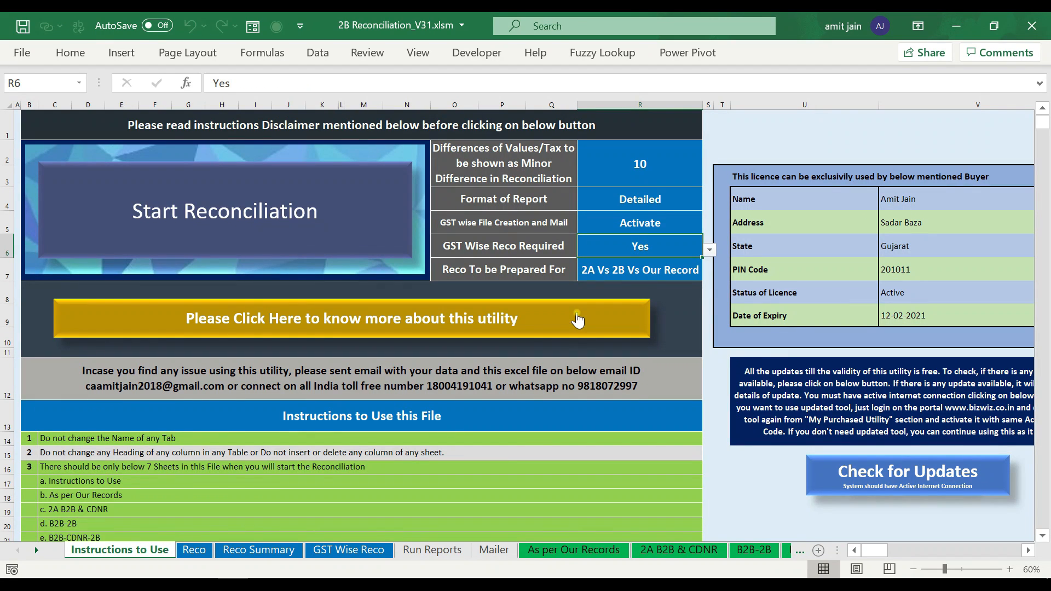
left_click(637, 202)
left_click(709, 202)
left_click(666, 215)
left_click(195, 550)
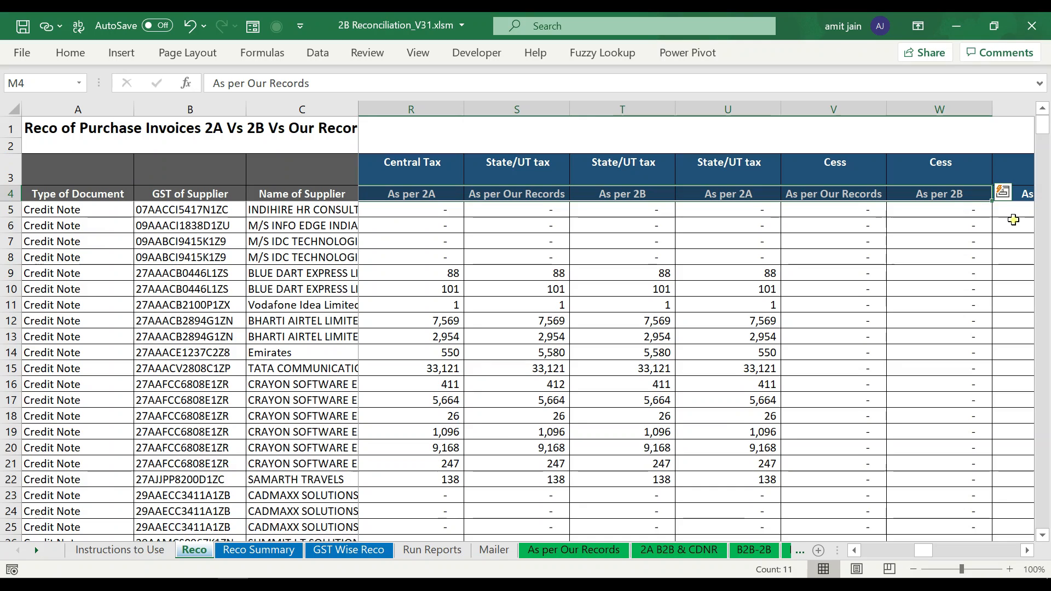
key("Left")
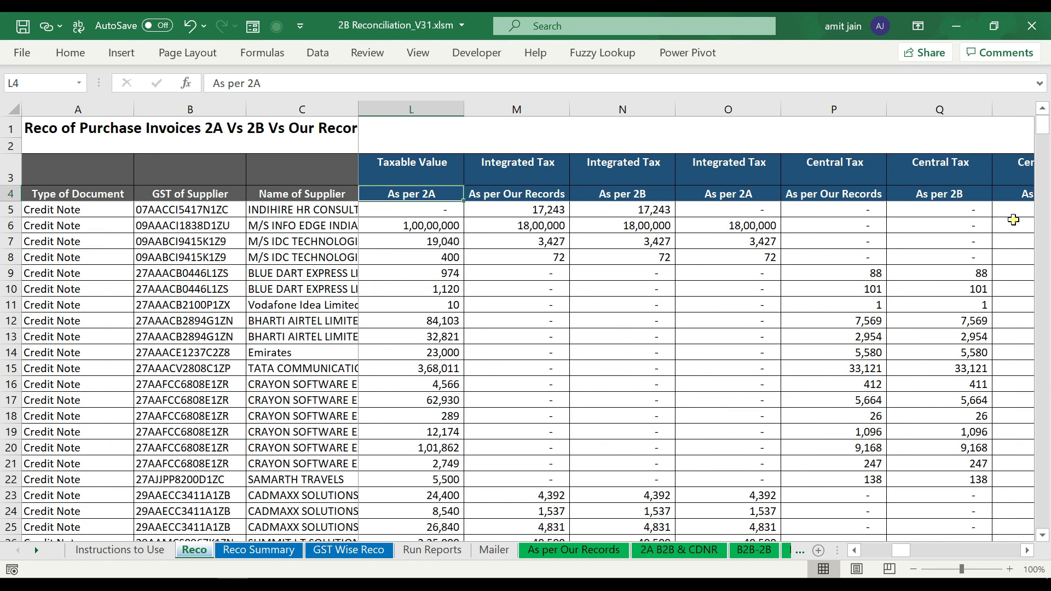
key("Left")
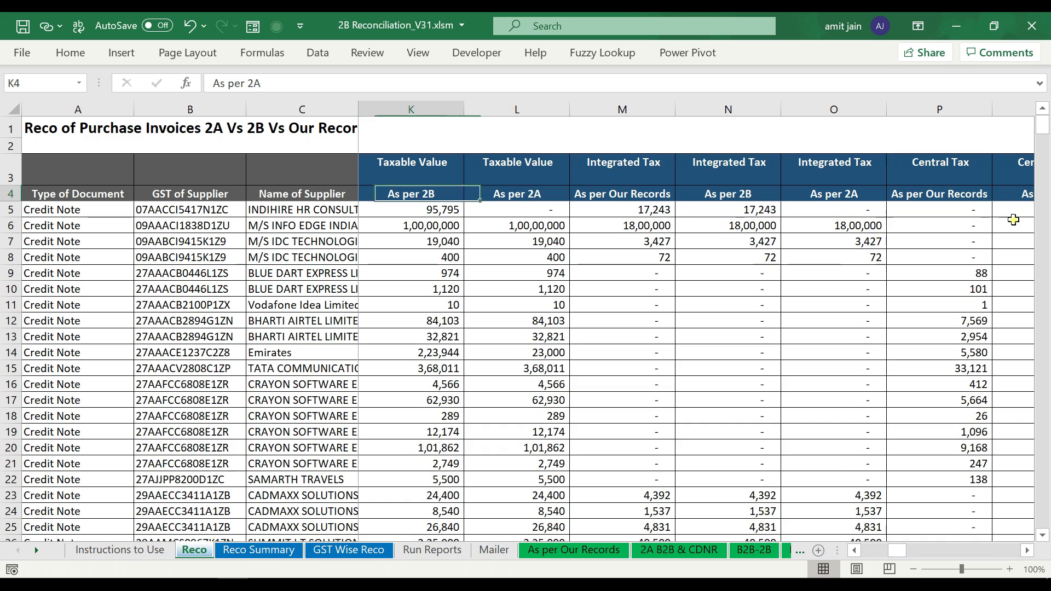
key("Right")
key("Right")
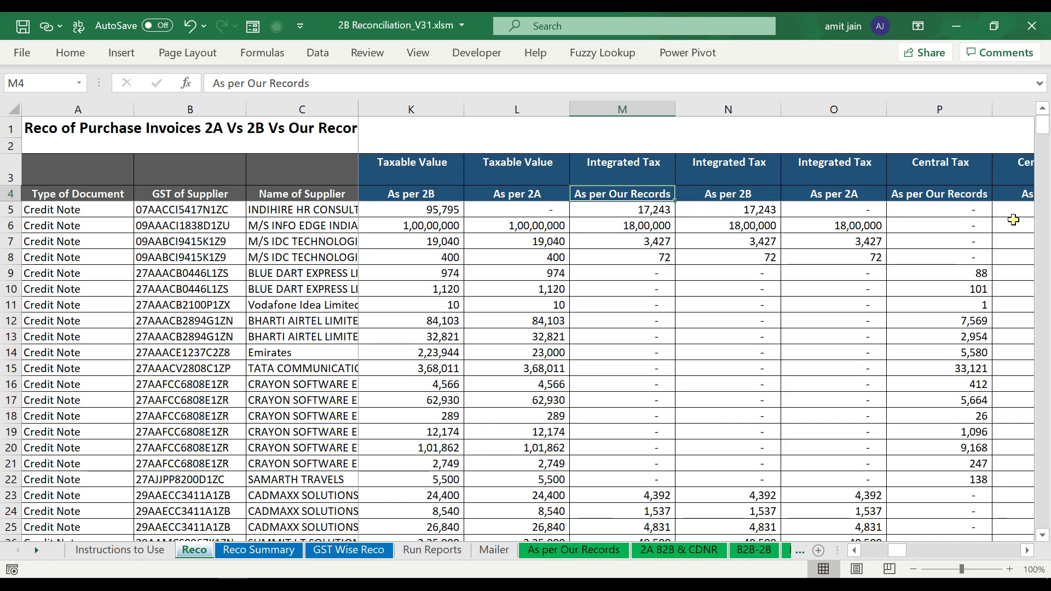
key("Right")
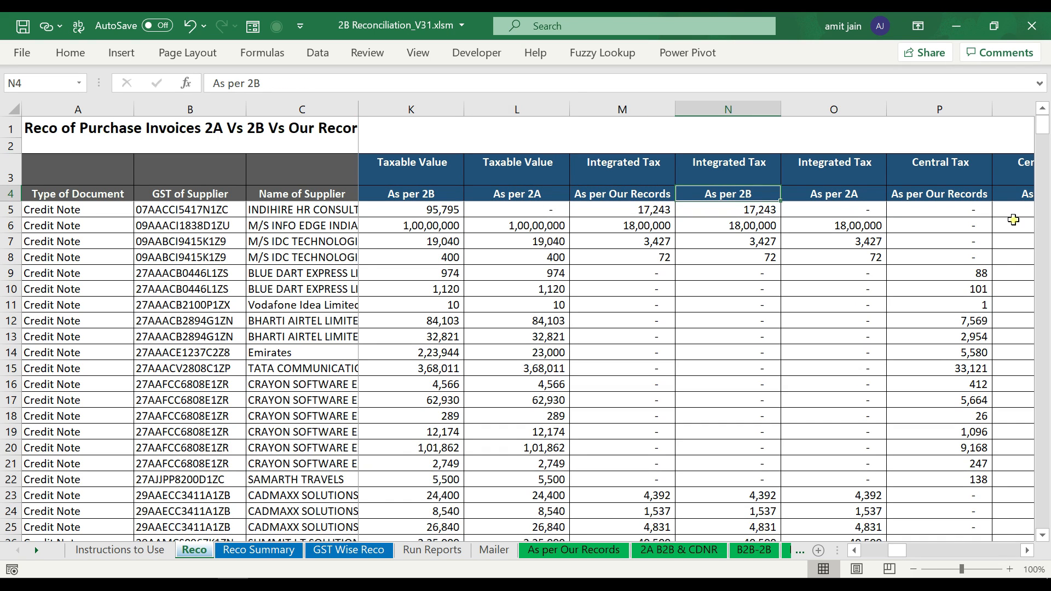
key("Right")
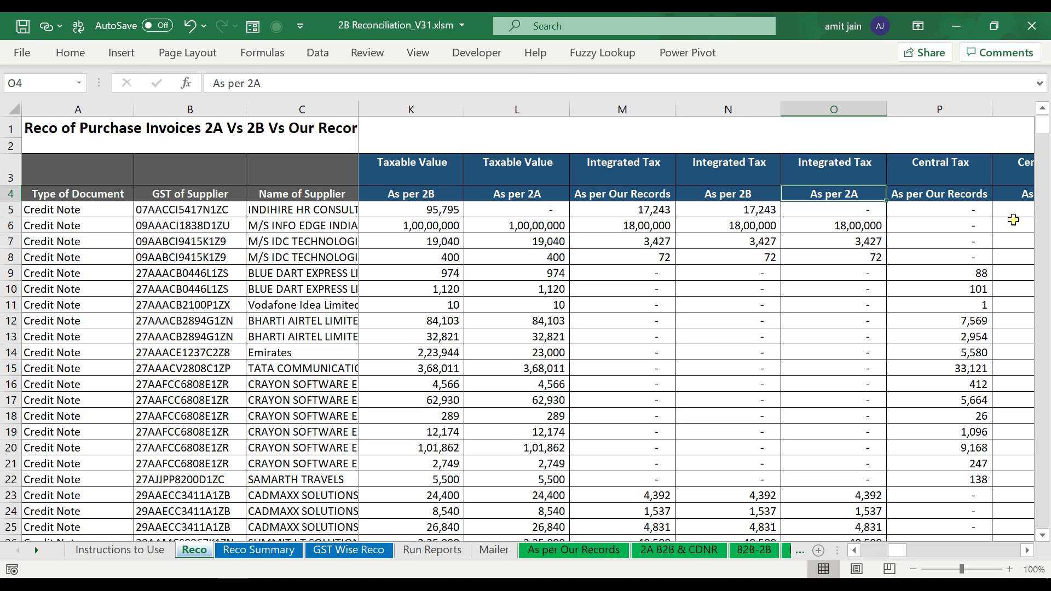
key("Right")
key("Right")
key("Right")
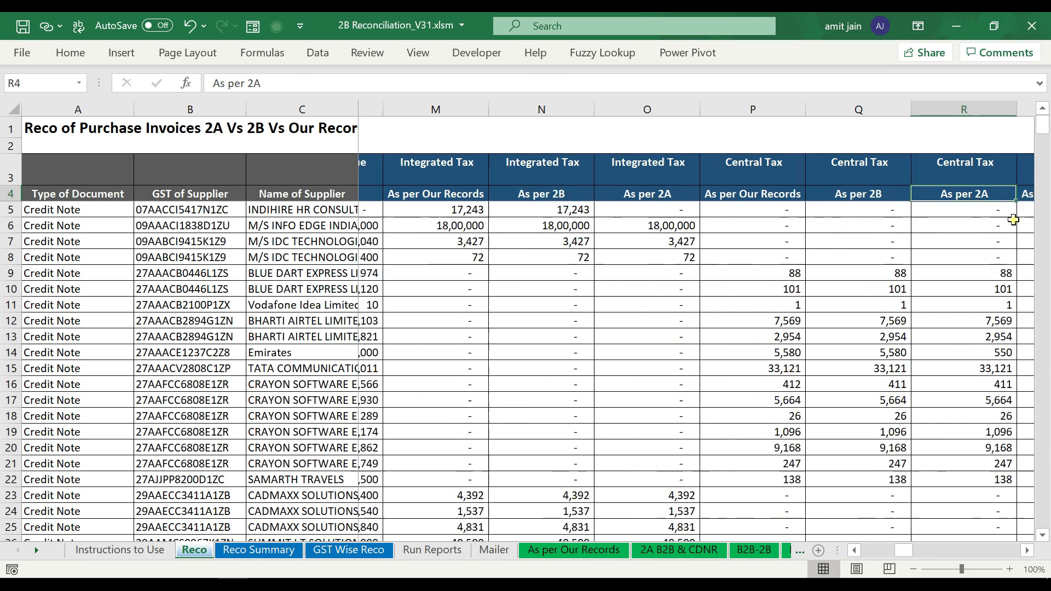
key("Right")
key("Right")
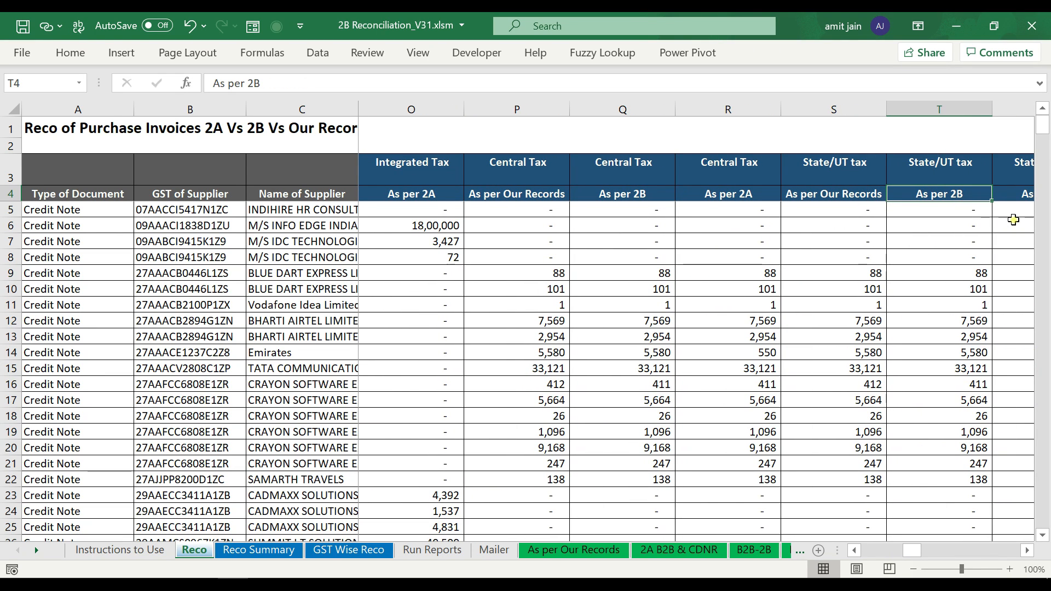
key("Right")
key("Right")
key("Right")
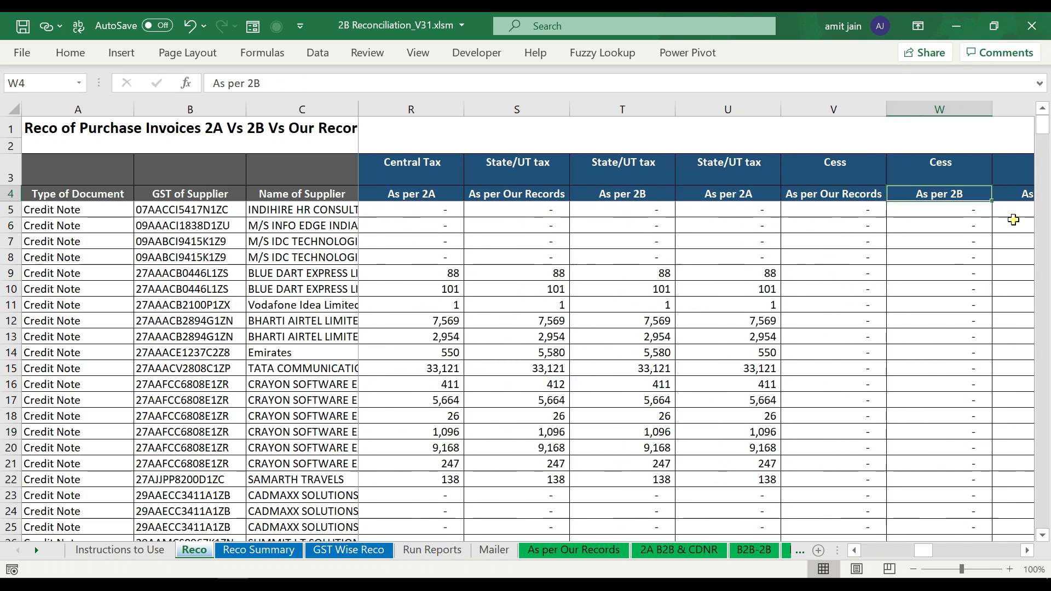
key("Left")
key("Right")
key("Right")
key("Right")
key("Right")
key("Right")
key("Right")
key("Right")
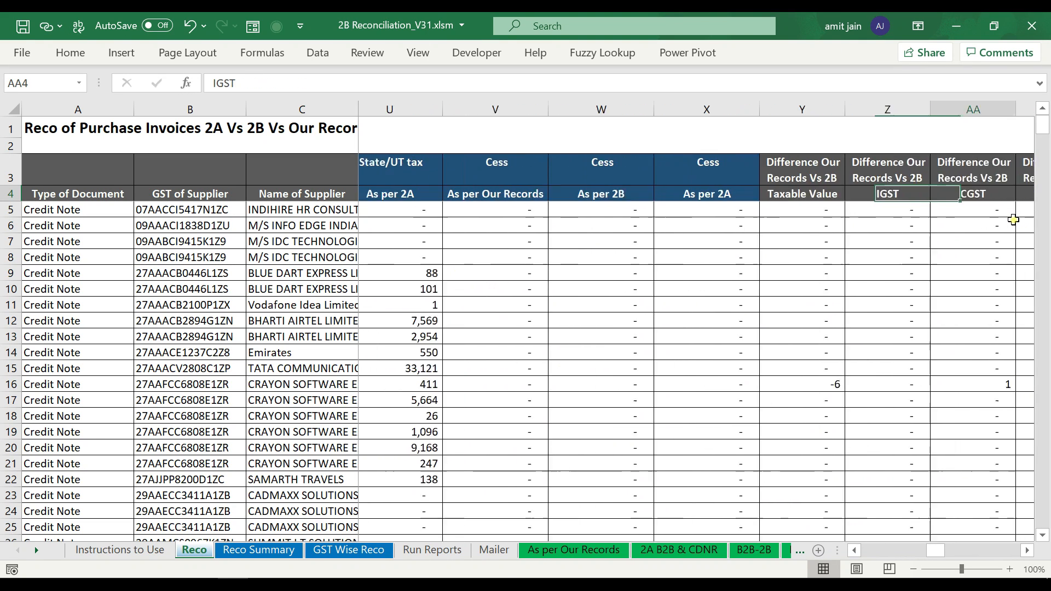
key("Left")
key("Left")
key("Left")
key("Left")
key("Up")
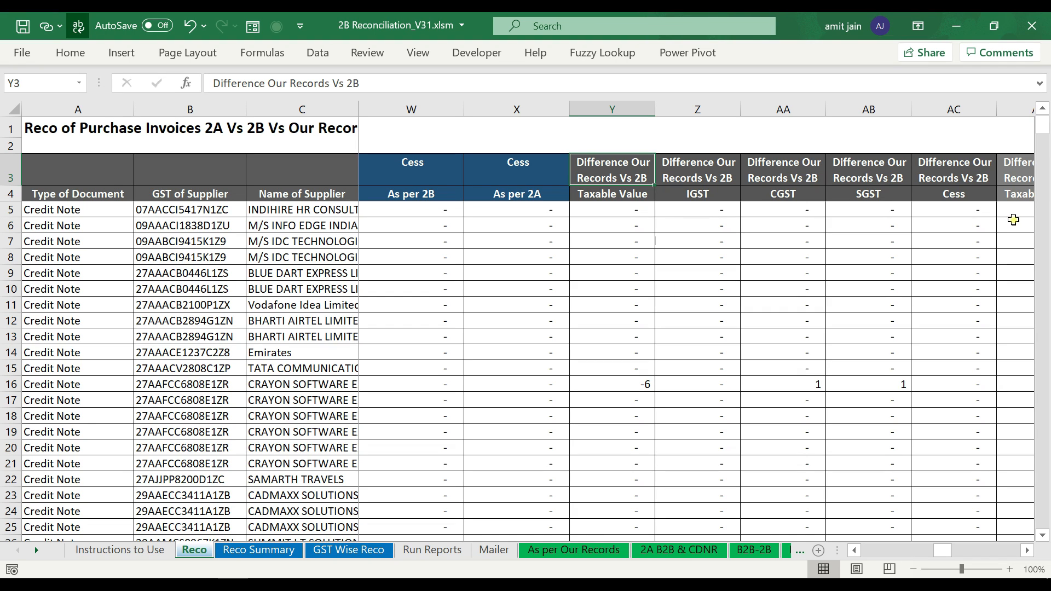
key("Down")
key("shift+Right")
key("shift+Right")
key("shift+Right")
key("shift+Right")
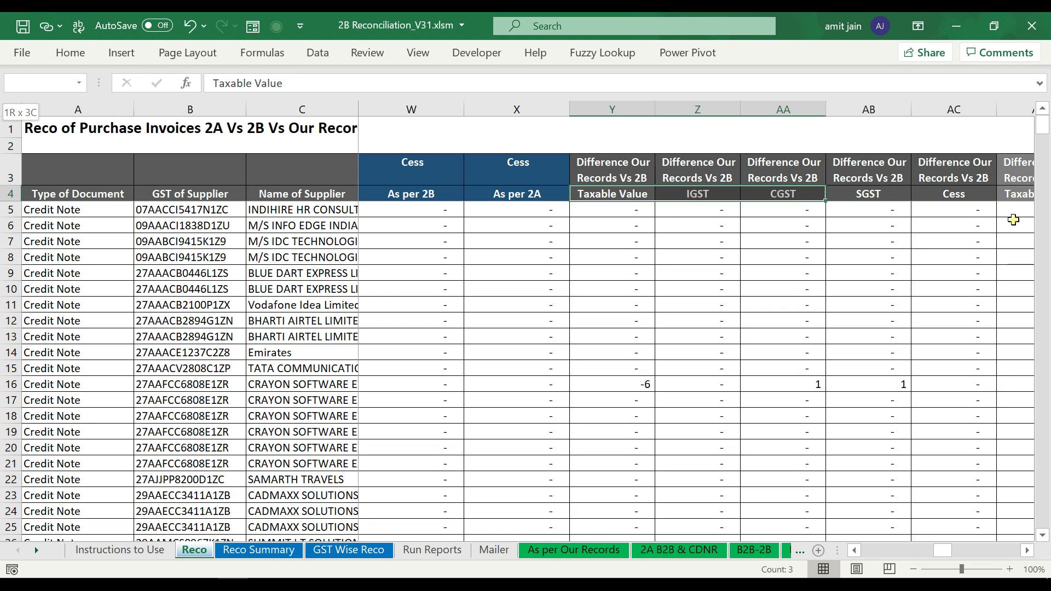
key("ctrl+space")
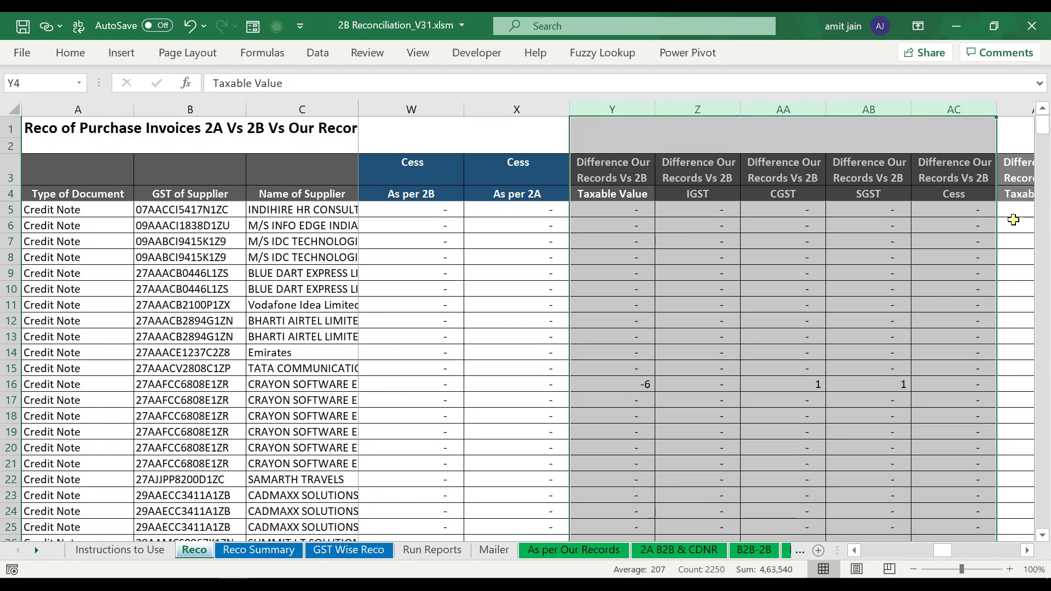
key("Right")
key("Right")
key("Right")
key("Right")
key("Right")
key("Right")
key("Right")
key("Right")
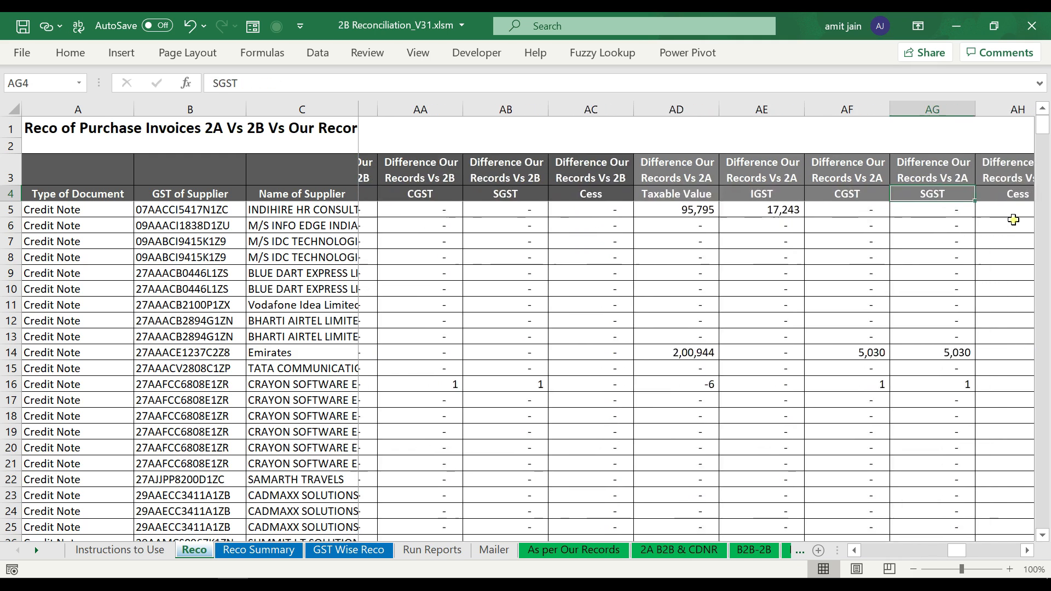
key("Left")
key("Left")
key("Left")
key("shift+Right")
key("shift+Right")
key("shift+Right")
key("shift+Right")
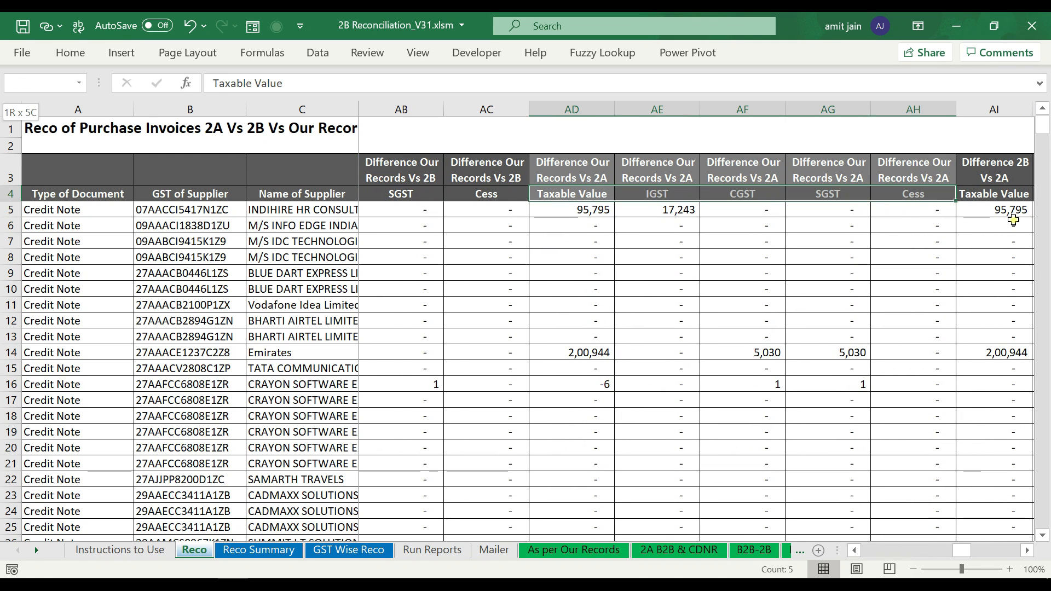
key("ctrl+space")
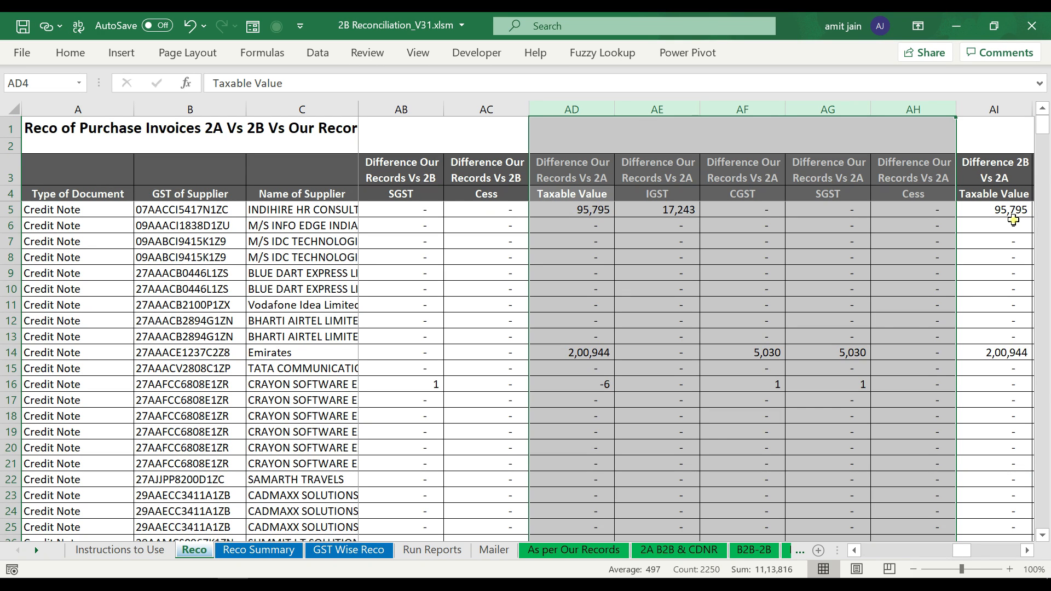
key("Right")
key("Right")
key("Left")
key("shift+Right")
key("shift+Right")
key("shift+Right")
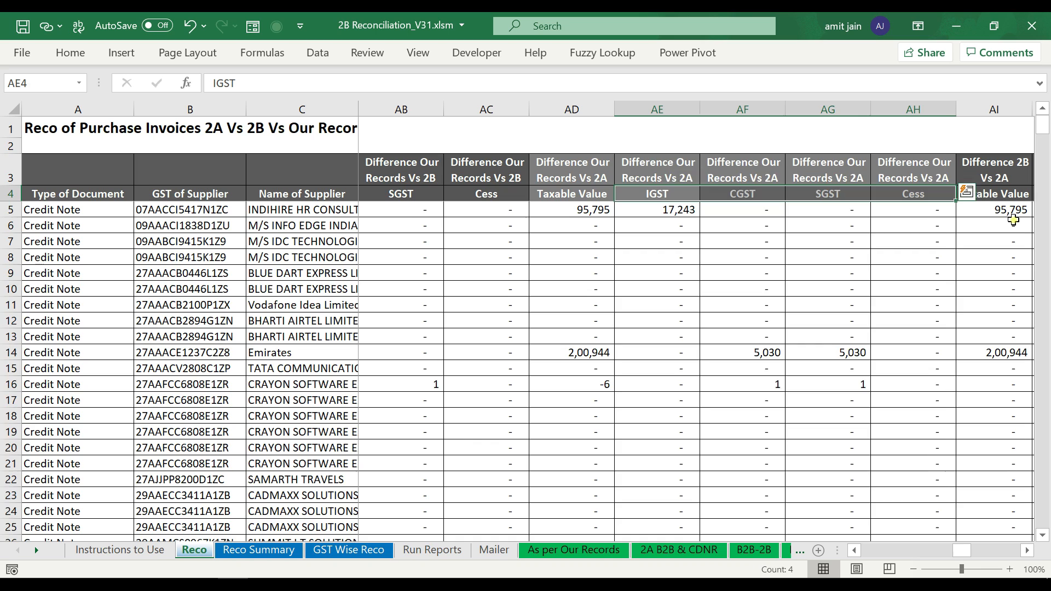
key("ctrl+space")
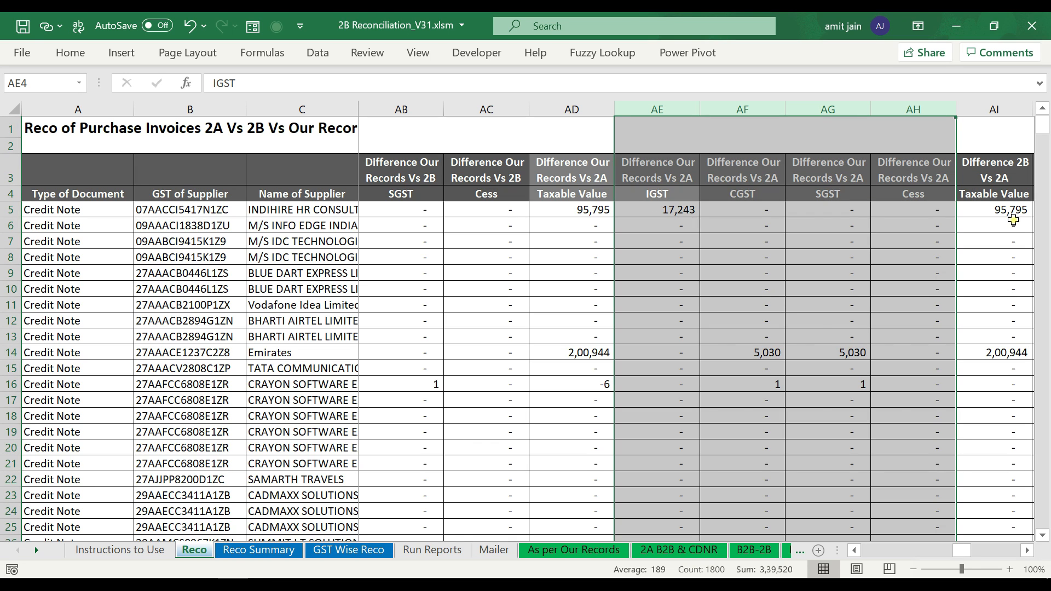
key("Right")
key("Right")
key("Right")
key("Right")
key("Right")
key("Right")
key("Right")
key("Right")
key("Left")
key("Left")
key("Left")
key("Left")
key("ctrl+space")
key("shift+Right")
key("shift+Right")
key("shift+Right")
key("shift+Right")
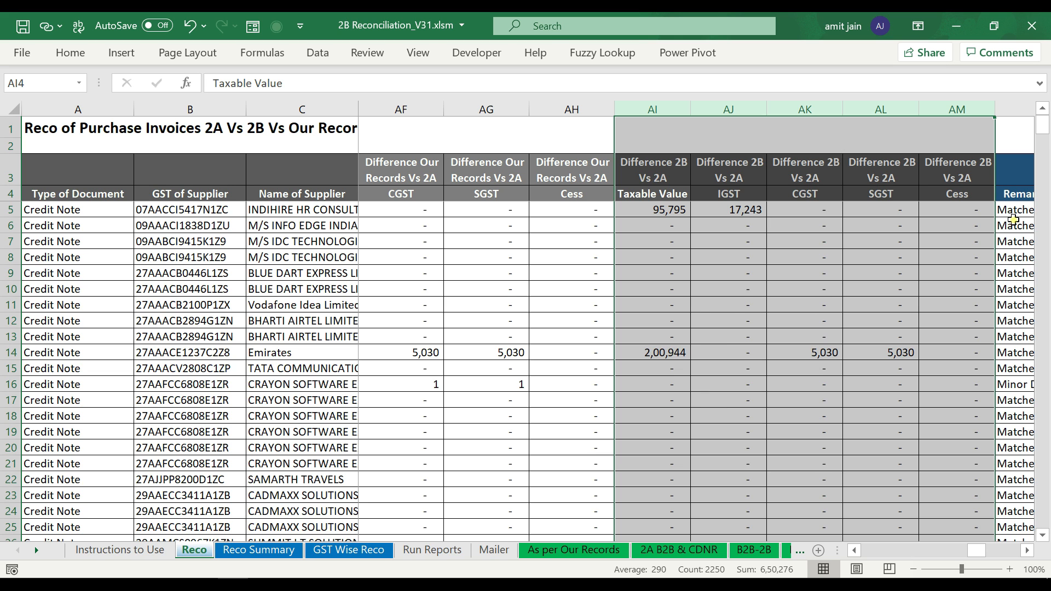
key("Right")
key("Right")
key("Right")
key("Right")
key("Right")
key("Right")
key("Right")
key("Right")
key("Right")
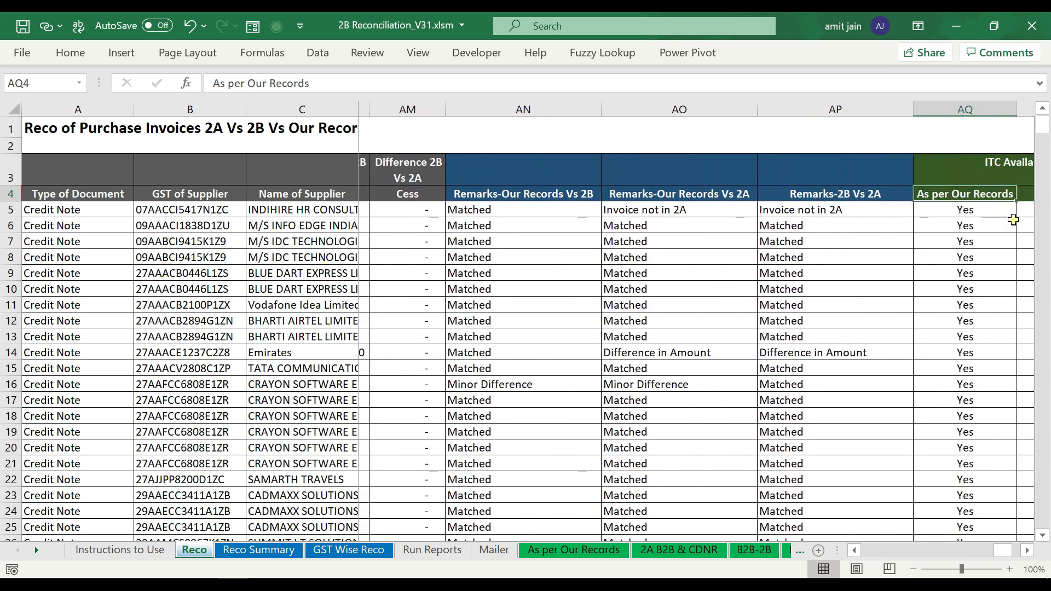
- Select the Remarks-Our Records Vs 2B column and turn on filters for the Reco table
key("Left")
key("Left")
key("Left")
key("Left")
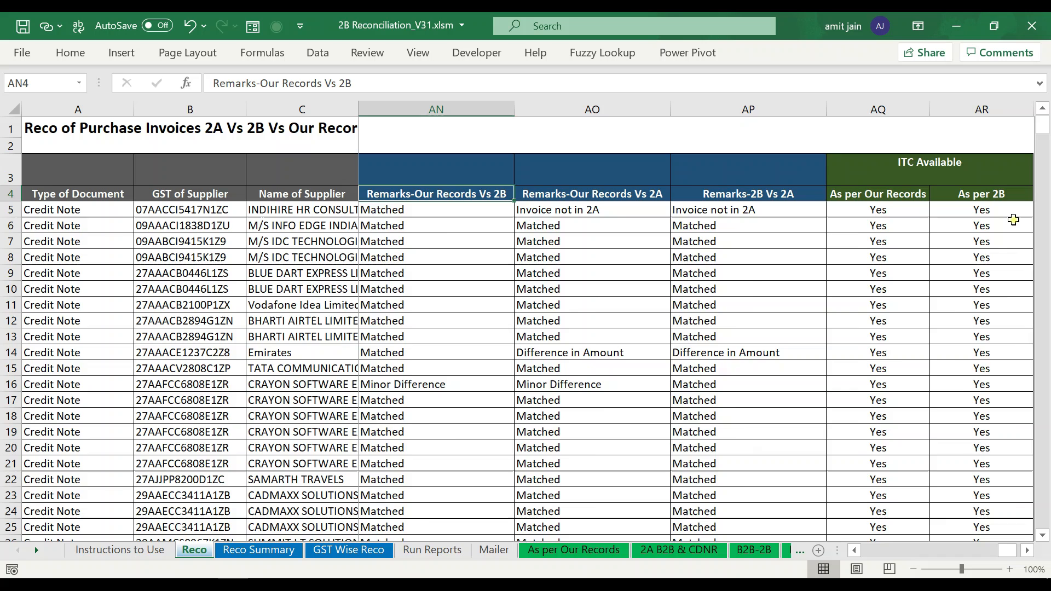
key("Left")
key("Right")
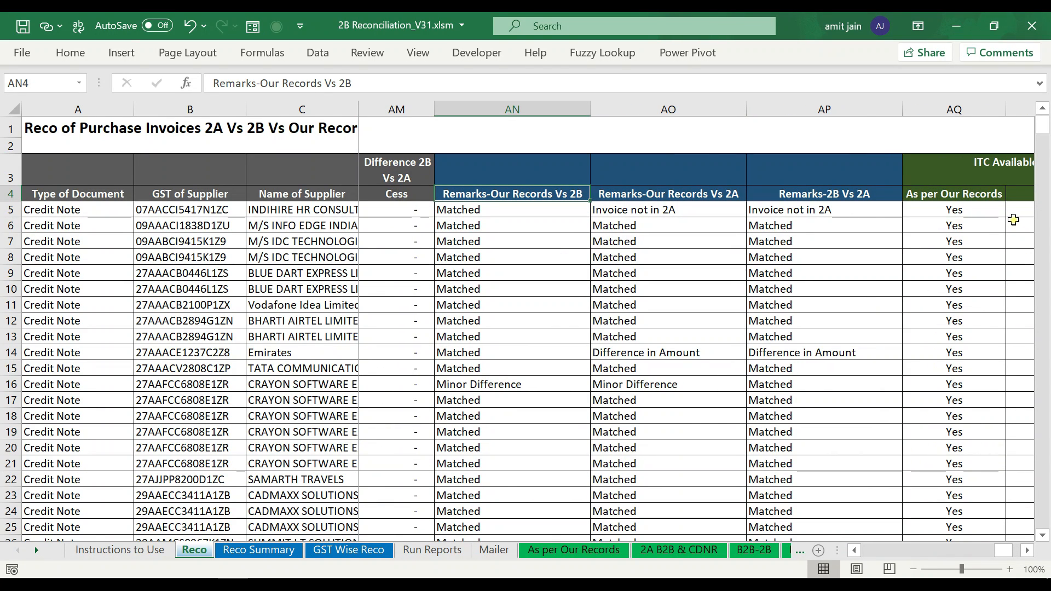
key("shift+space")
key("ctrl+shift+Down")
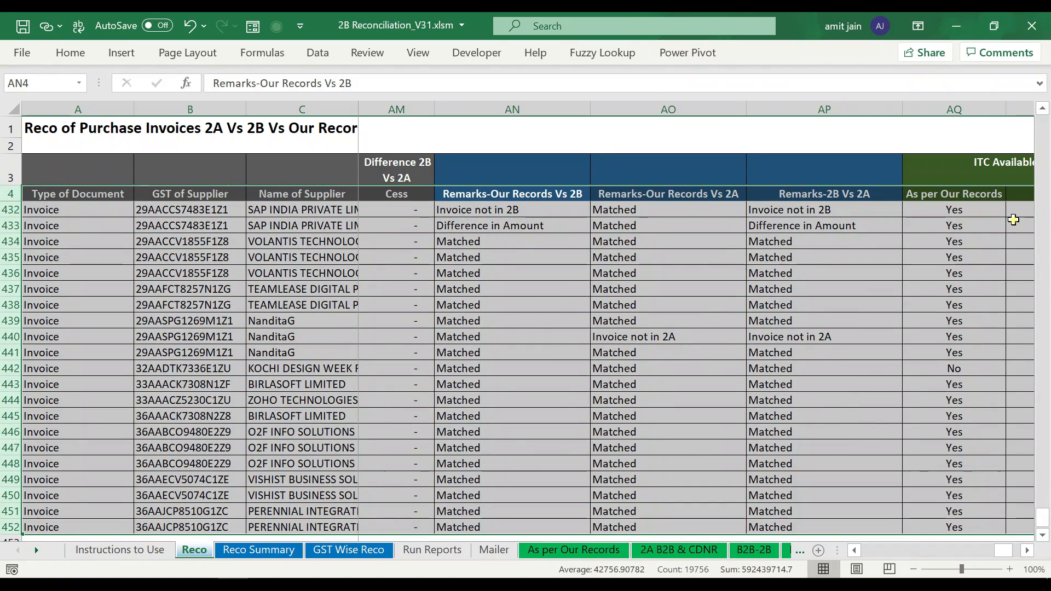
key("ctrl+shift+l")
- Open the Remarks-Our Records Vs 2B filter dropdown showing its six remark types
key("Down")
key("Up")
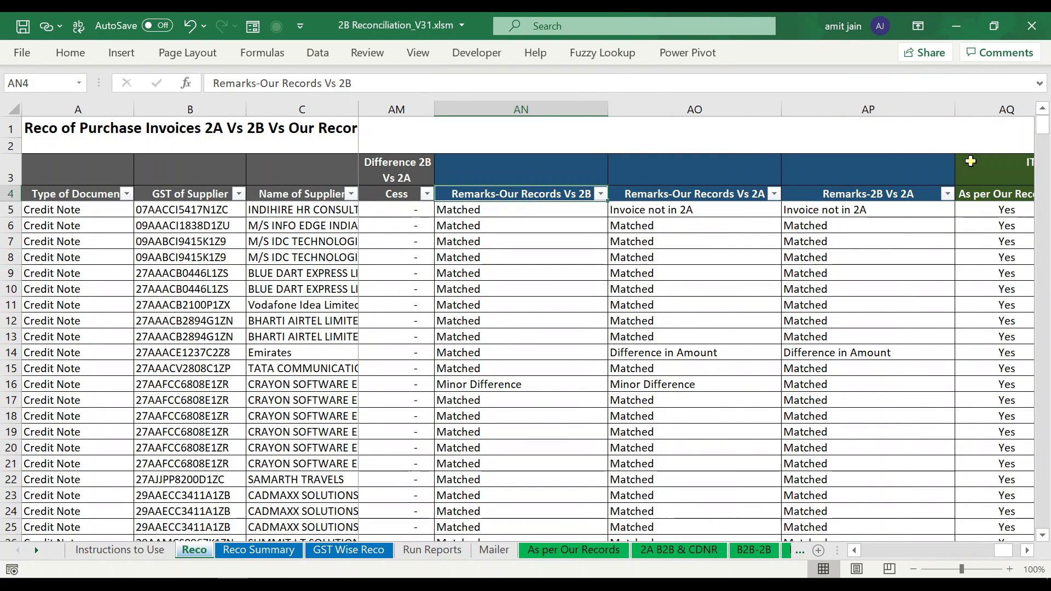
key("Down")
key("Up")
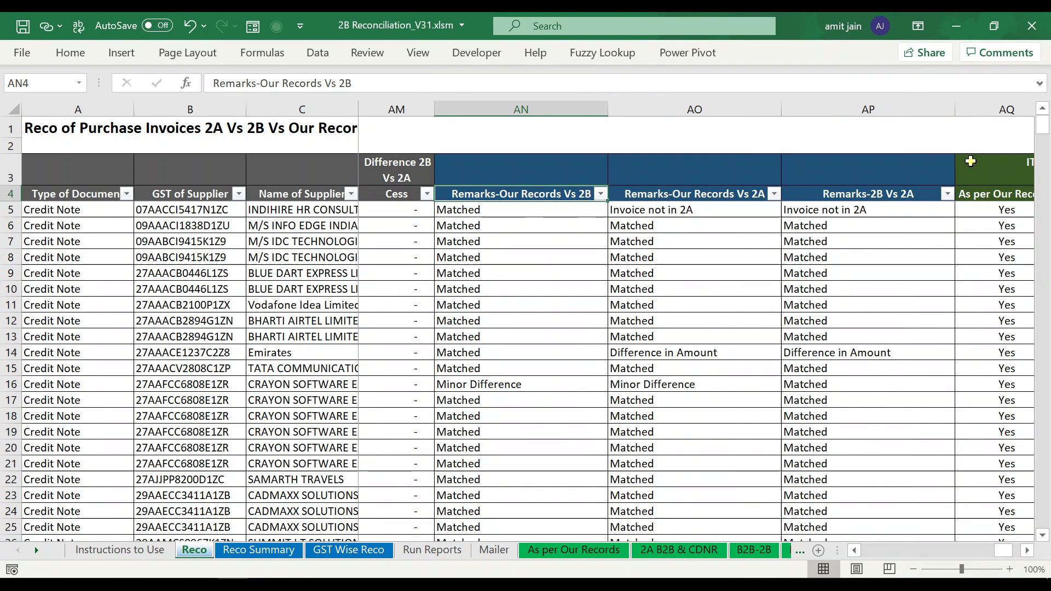
key("alt+Down")
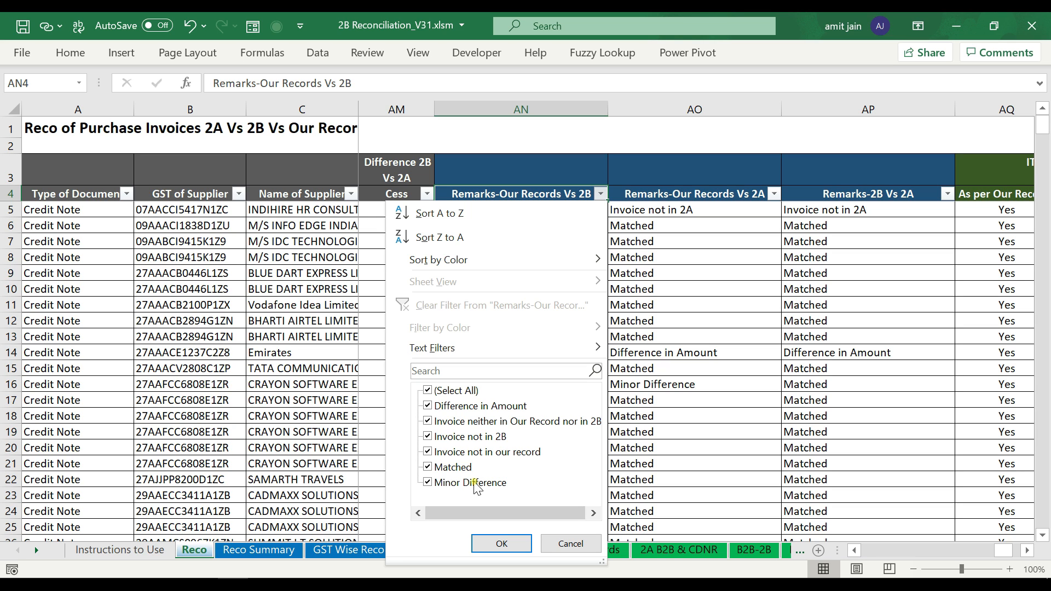
key("Escape")
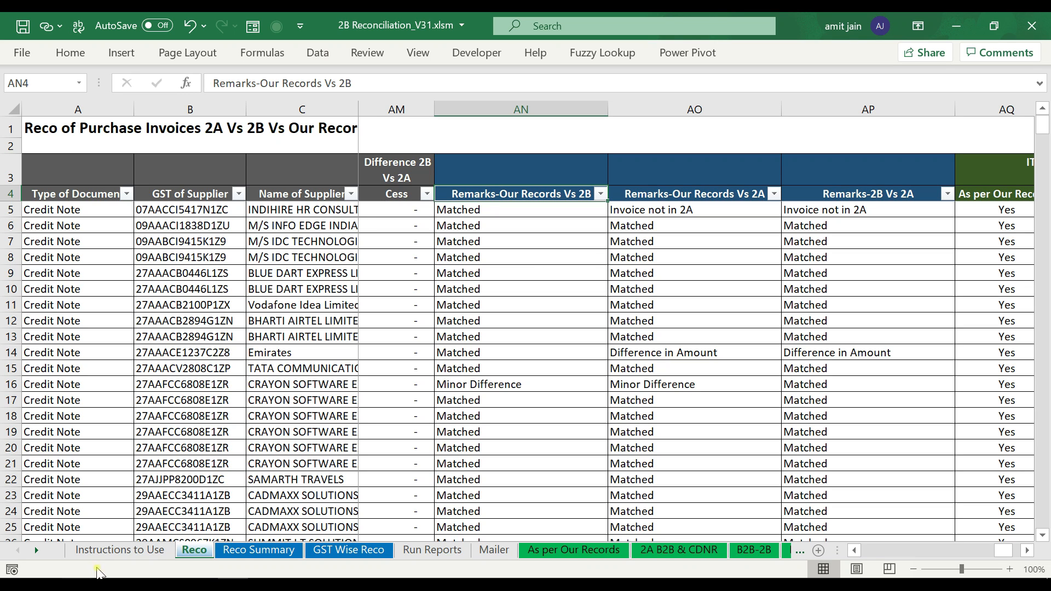
left_click(99, 550)
left_click(606, 184)
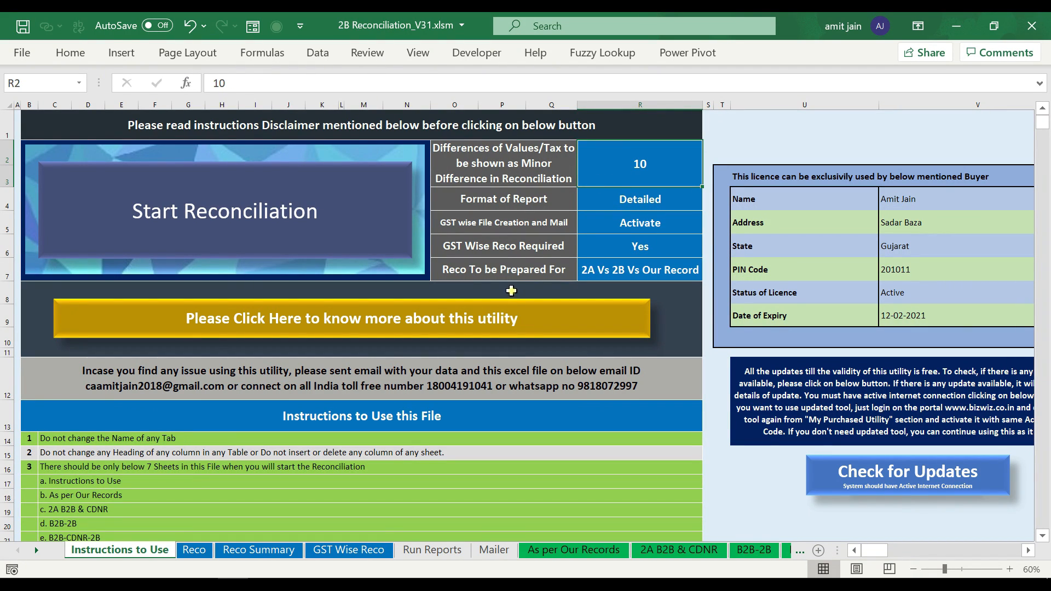
left_click(194, 550)
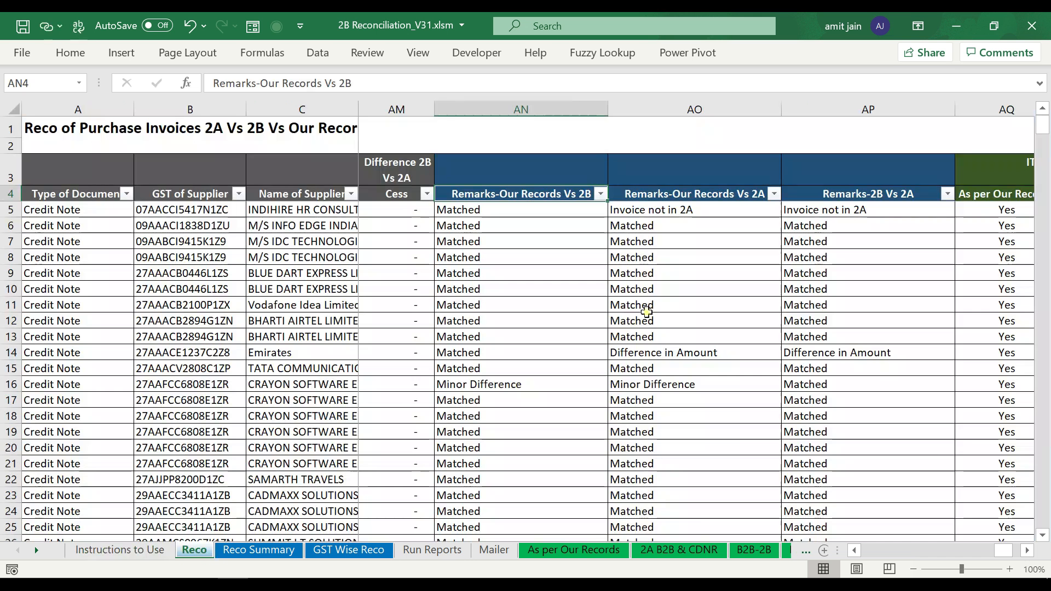
left_click(600, 194)
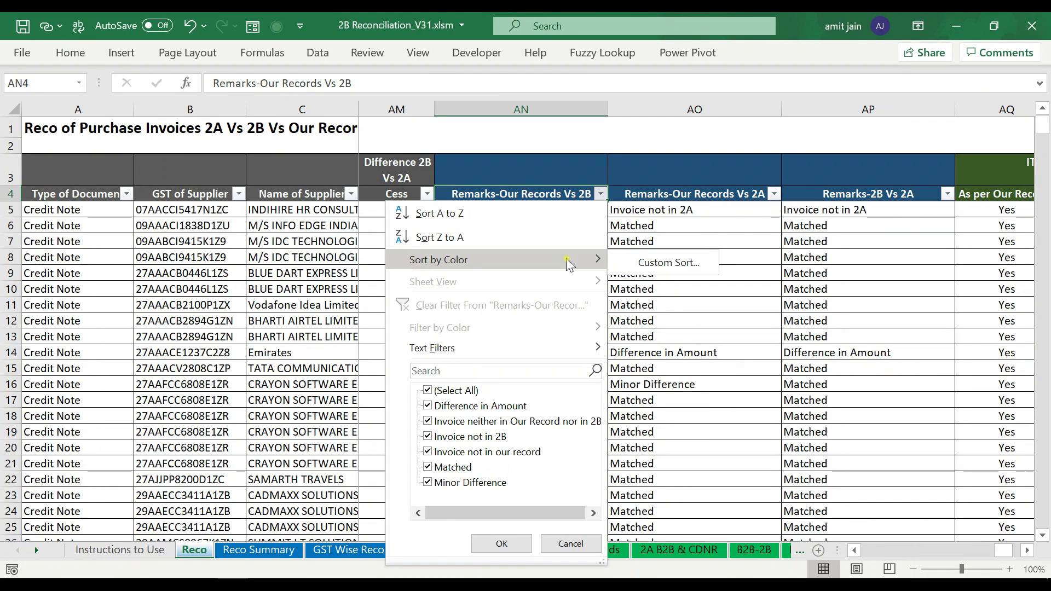
left_click(667, 238)
left_click(677, 198)
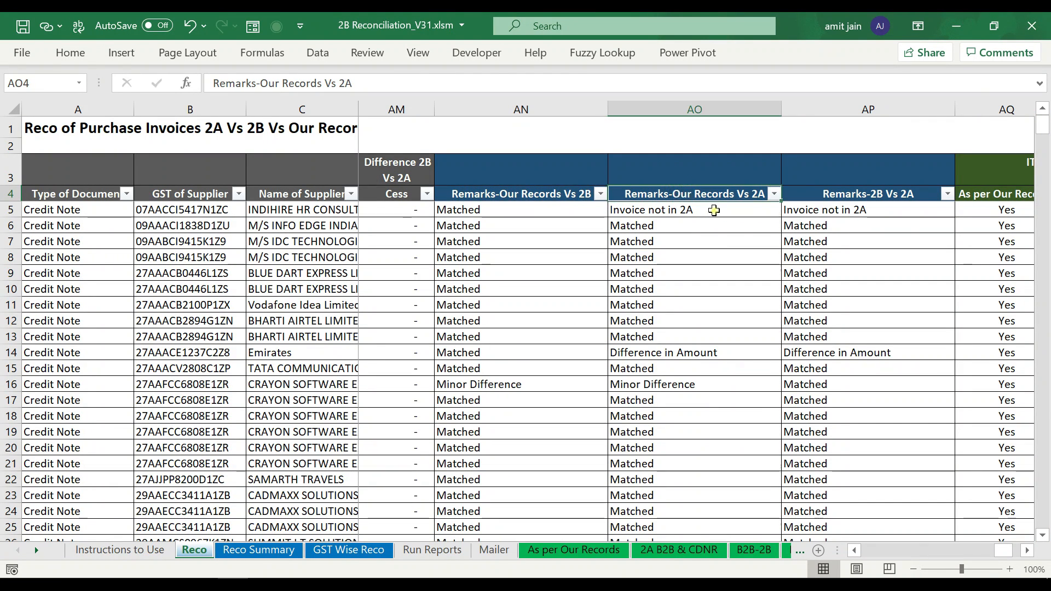
left_click(774, 194)
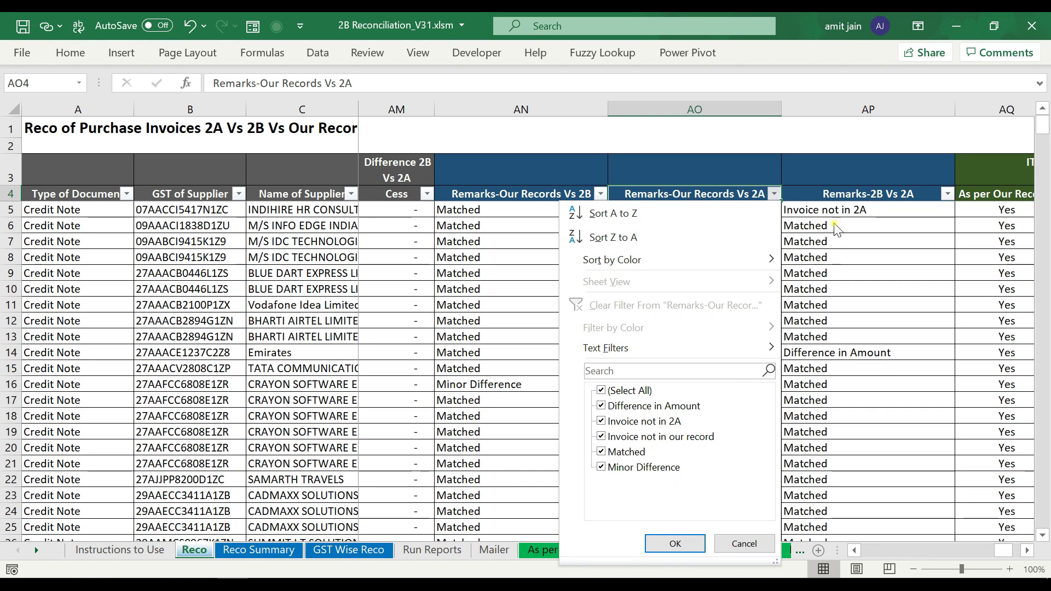
left_click(841, 197)
left_click(841, 198)
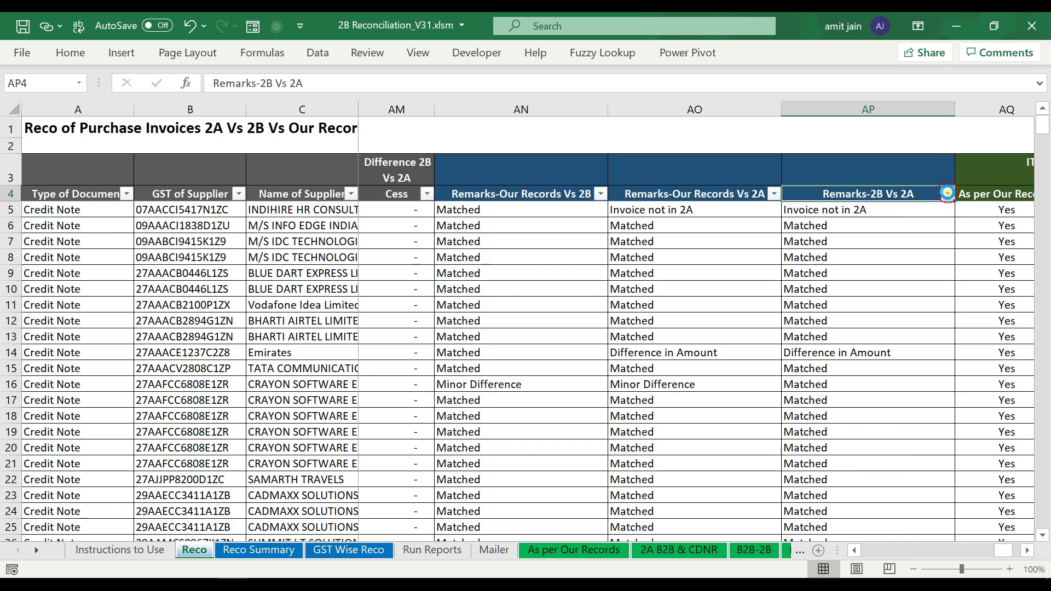
left_click(947, 194)
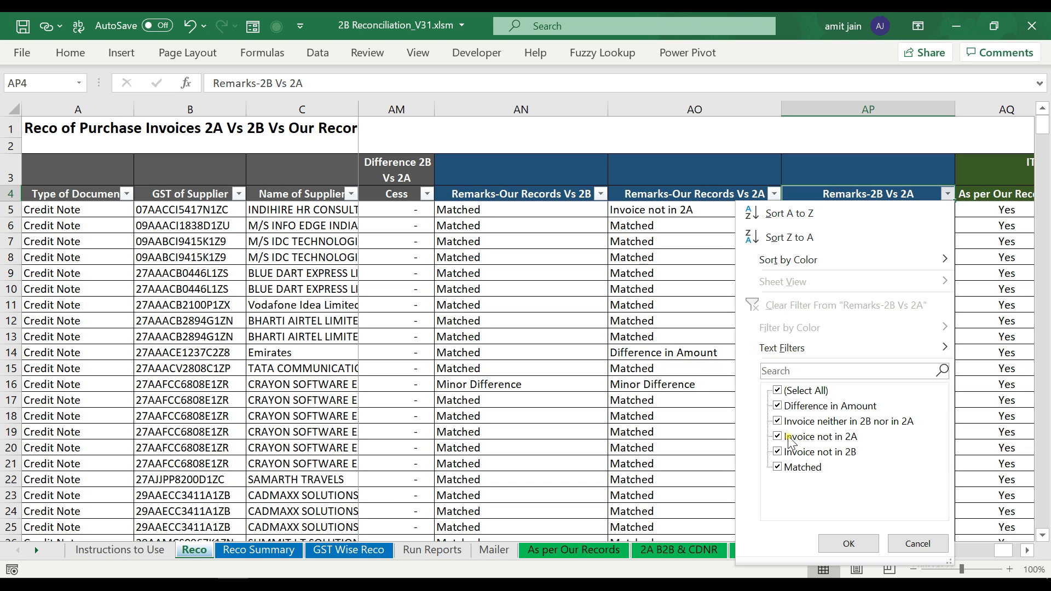
key("Escape")
key("Right")
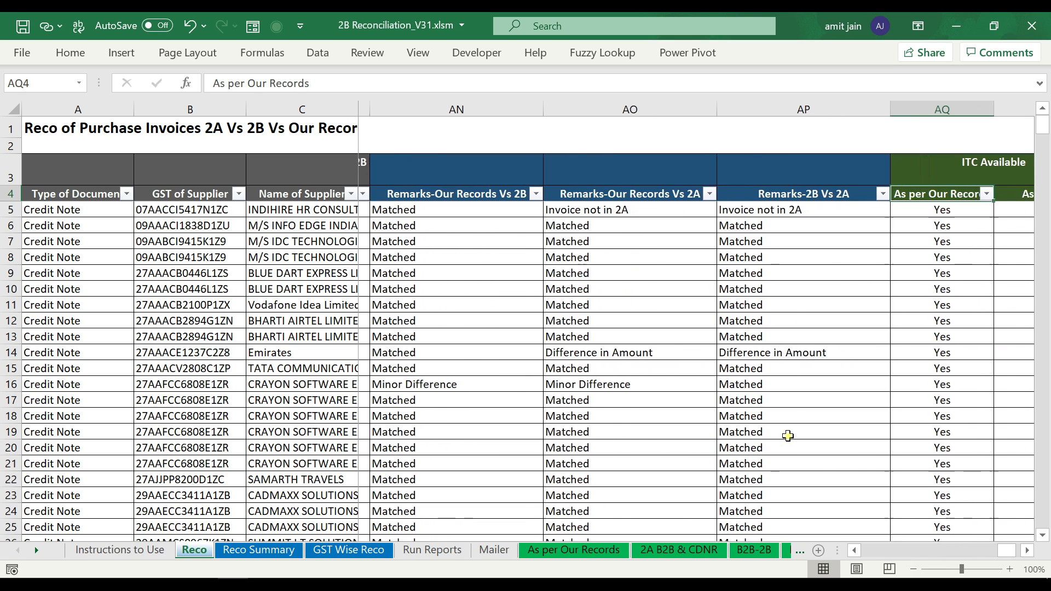
key("shift+Right")
key("ctrl+shift+Down")
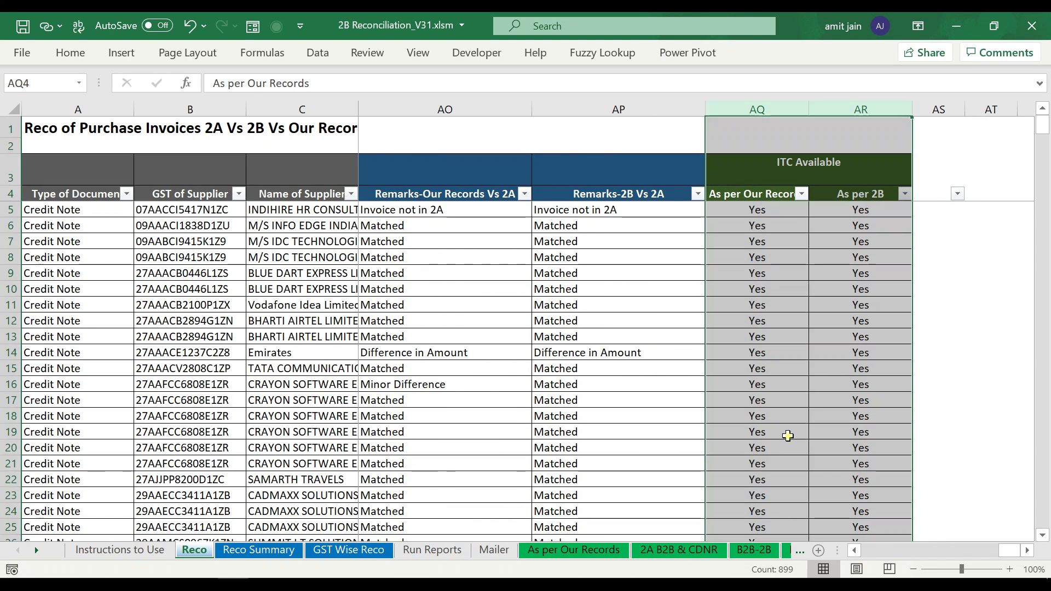
key("shift+BackSpace")
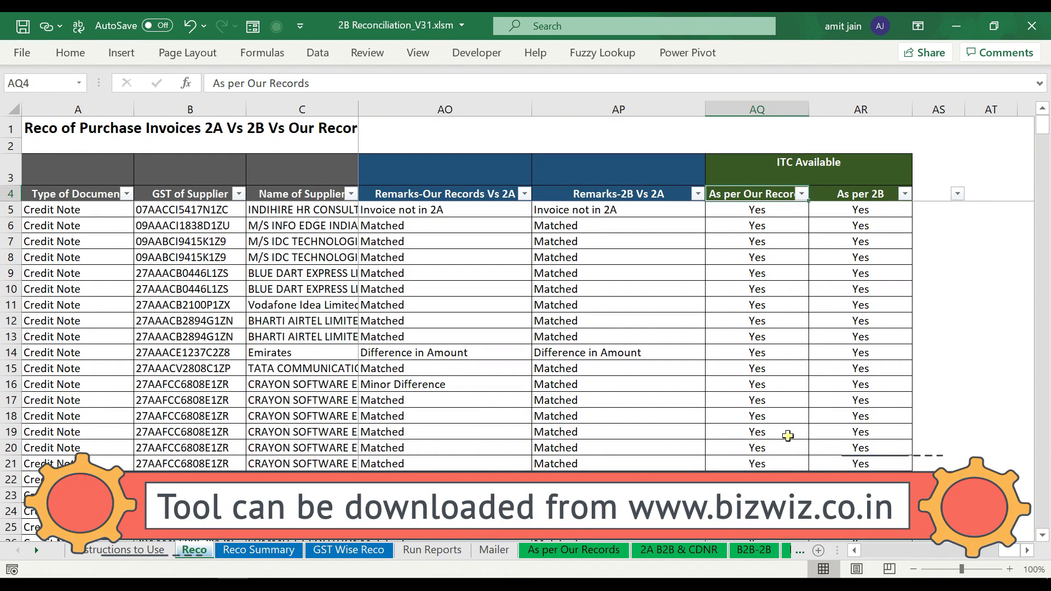
left_click(548, 554)
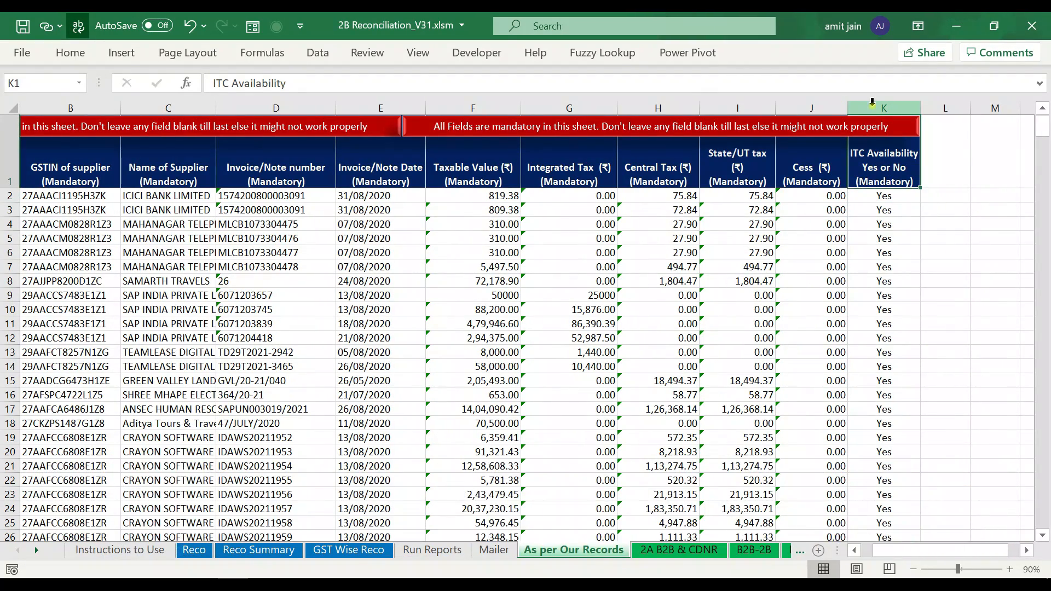
left_click(195, 550)
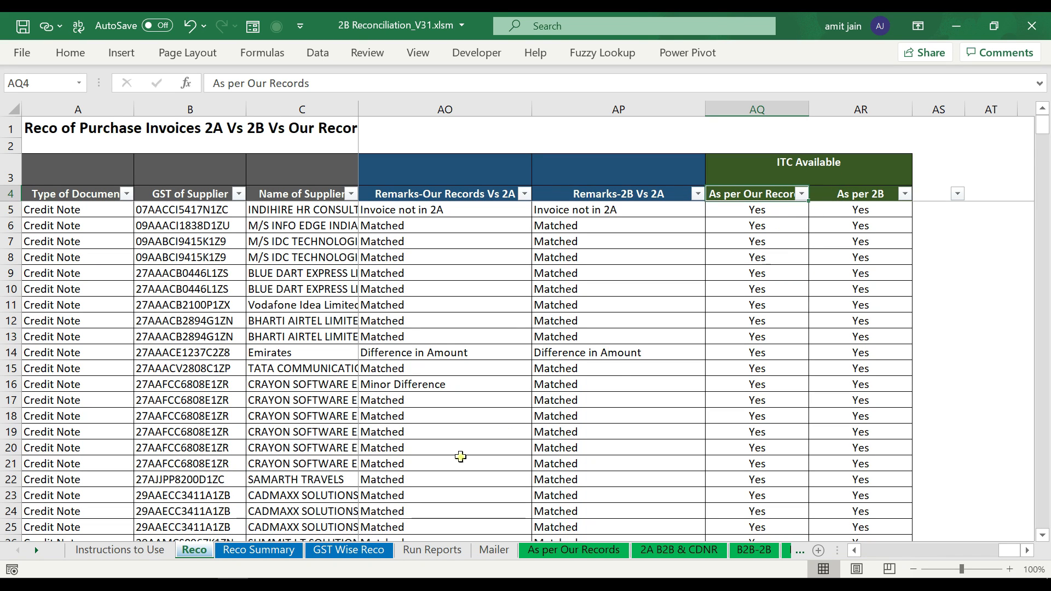
- On Reco Summary, review the Matched and Difference in Amount values across taxable value and taxes
left_click(262, 549)
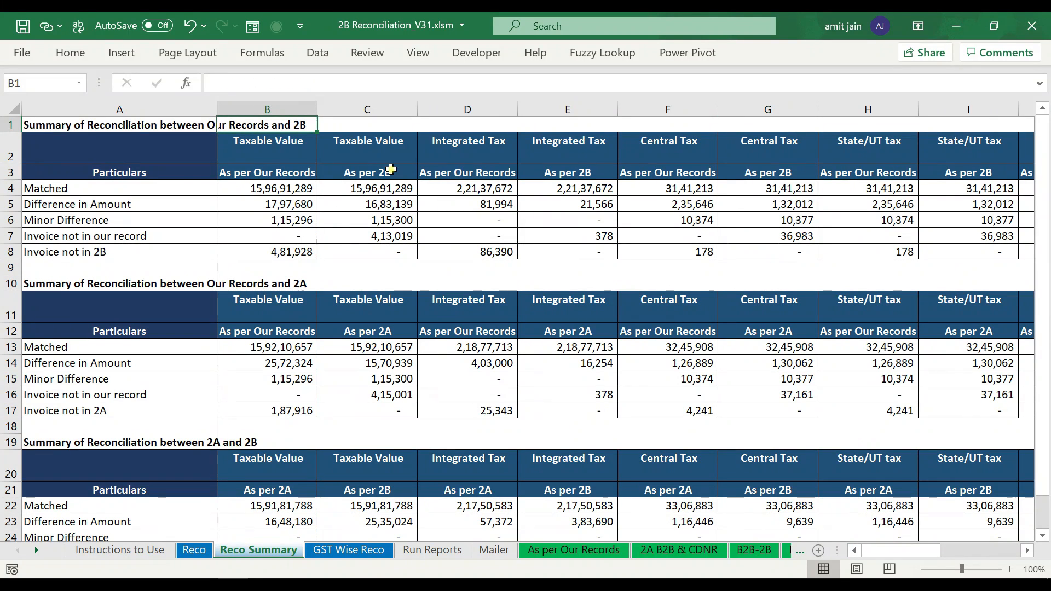
key("Right")
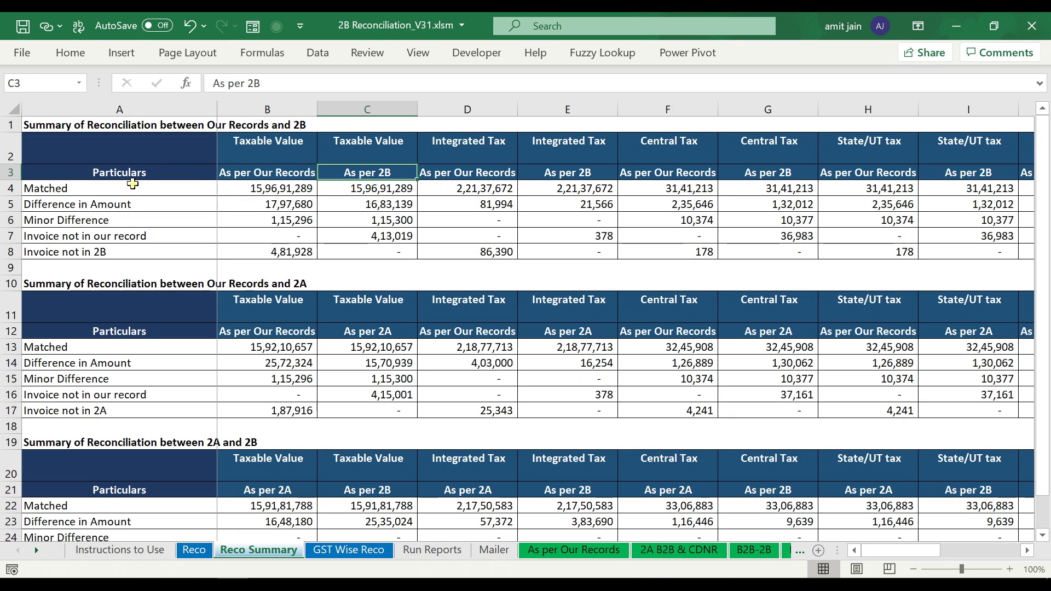
left_click_drag(121, 188, 127, 237)
left_click(295, 188)
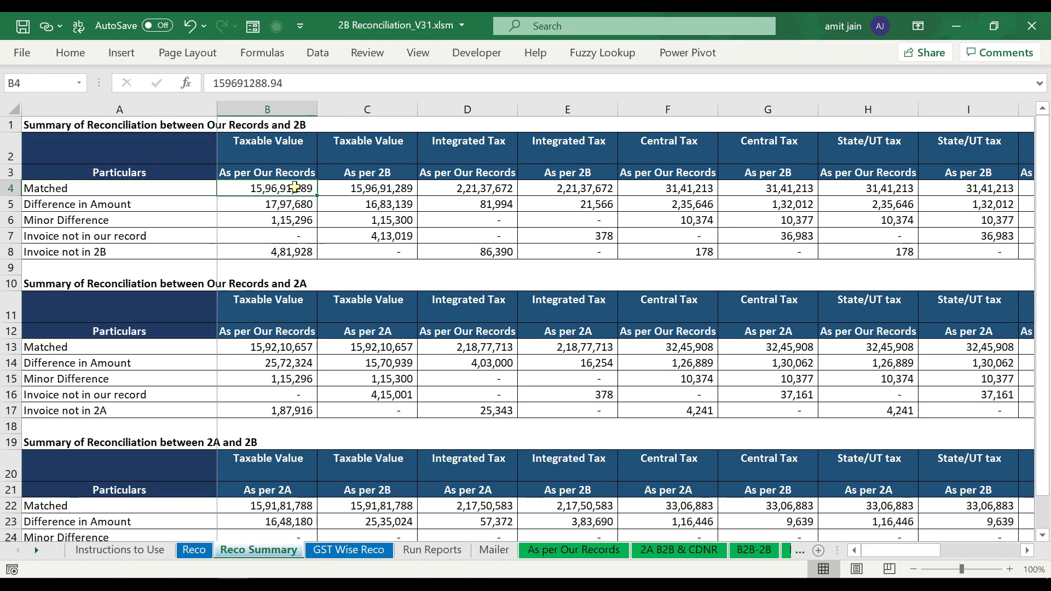
left_click(352, 190)
left_click(480, 189)
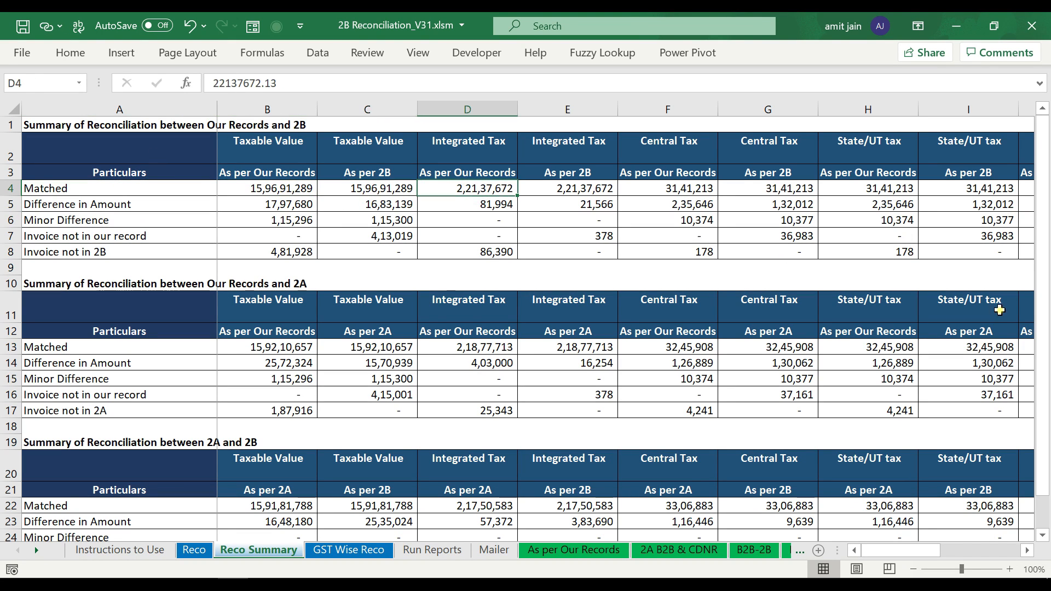
key("Right")
key("Right")
key("Right")
key("Right")
key("Right")
key("Right")
key("Right")
key("Right")
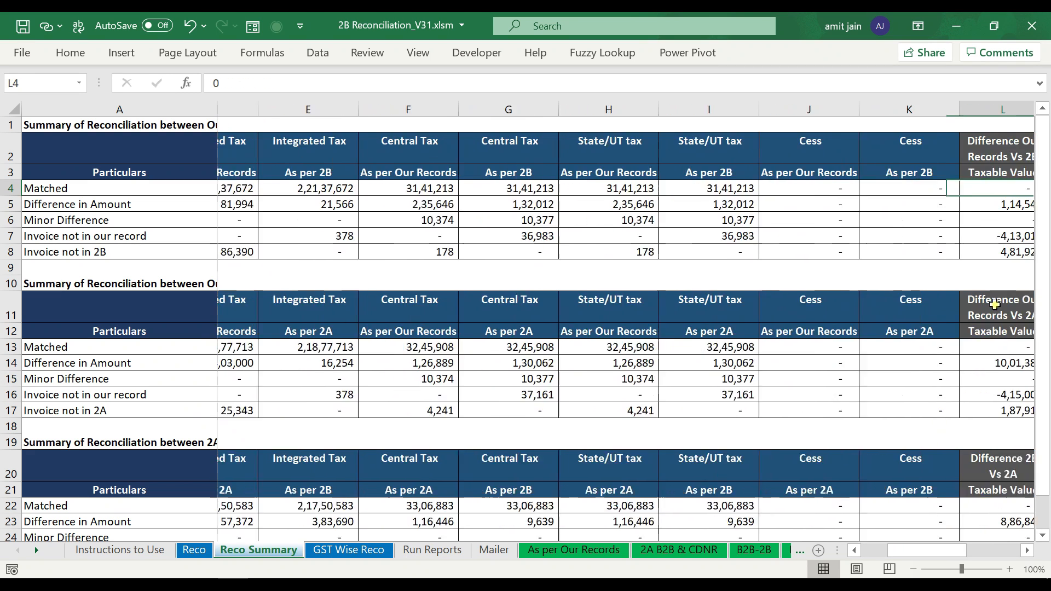
scroll(994, 304, "right", 5)
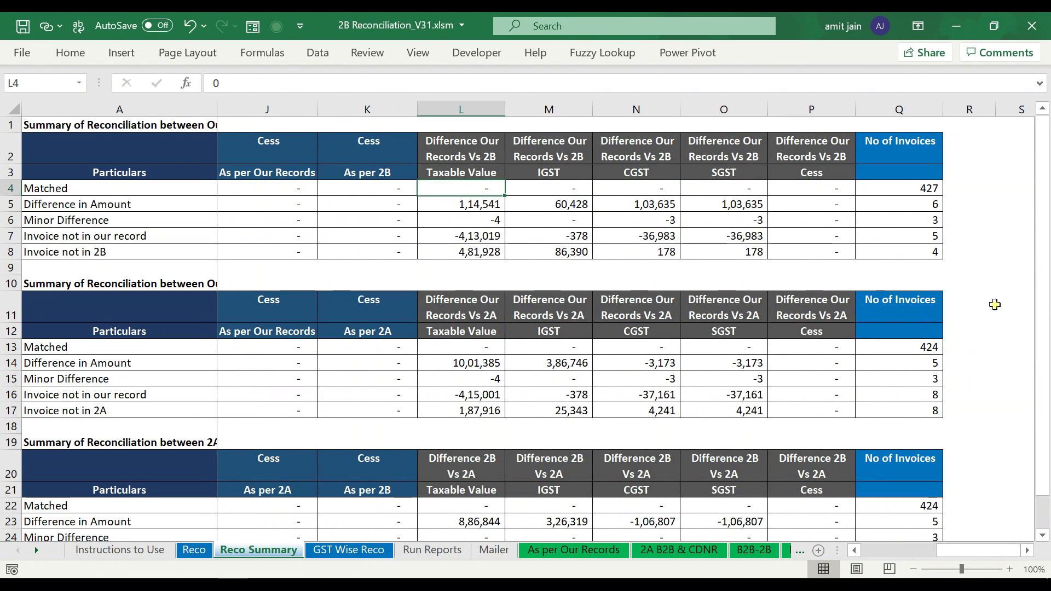
key("shift+Right")
key("shift+Right")
key("shift+Right")
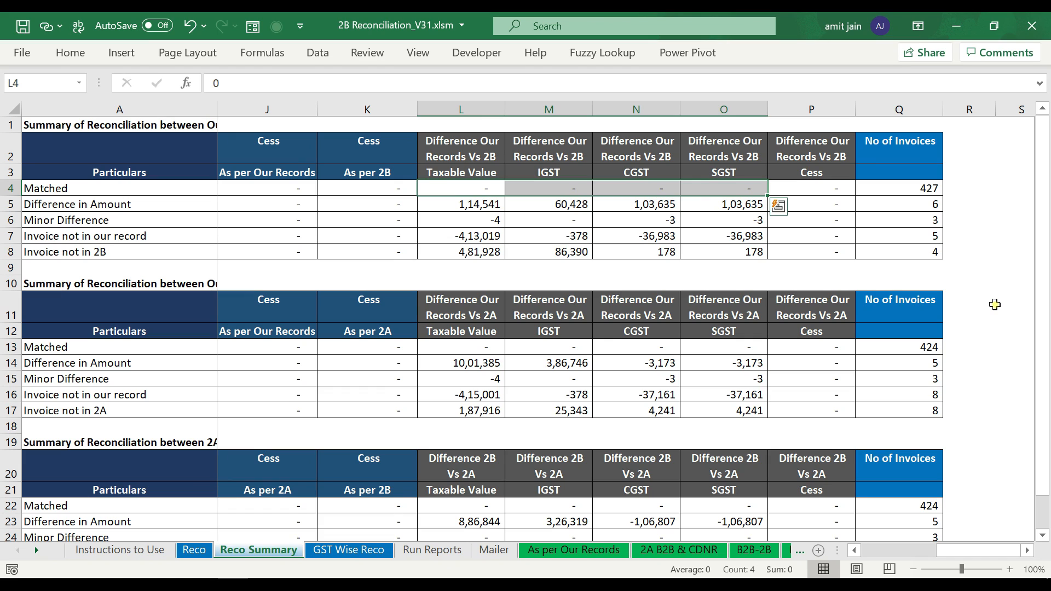
key("Down")
key("shift+Right")
key("shift+Right")
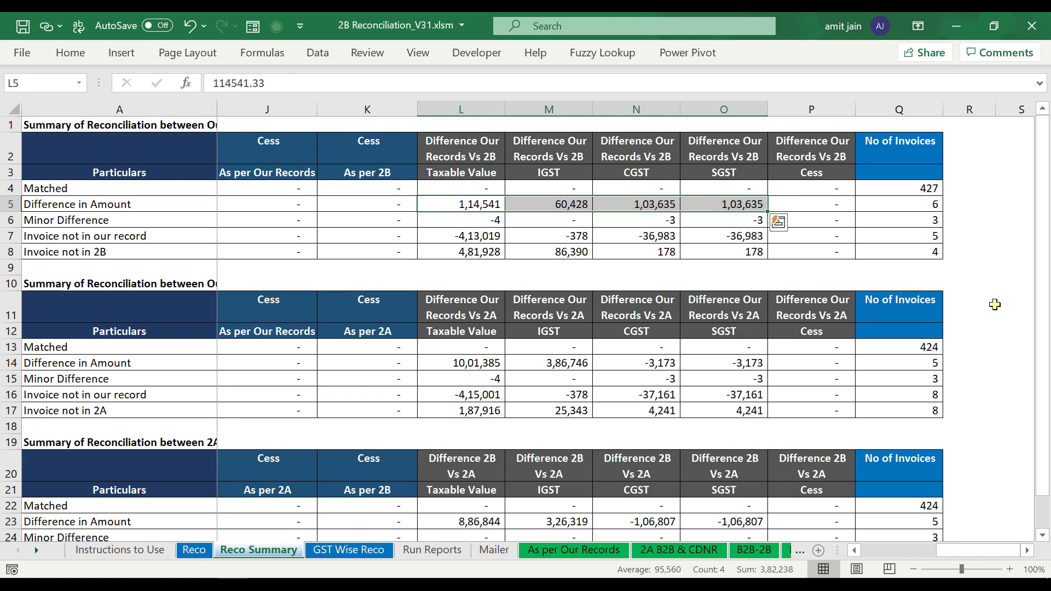
- Total the Minor Difference amounts, starting from the -4 taxable value difference
left_click(10, 220)
key("shift+BackSpace")
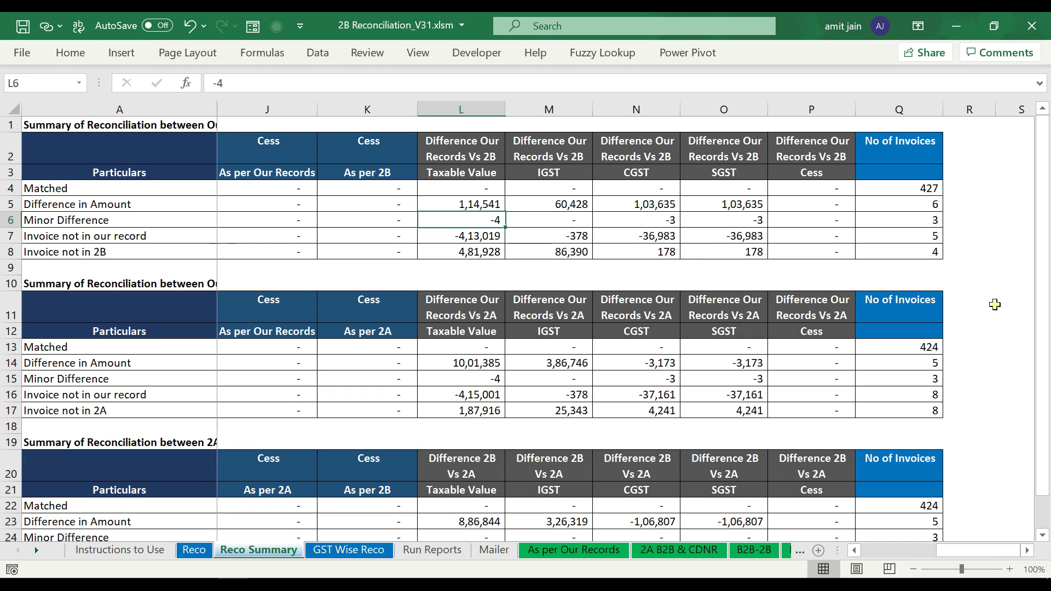
key("shift+Right")
key("shift+Right")
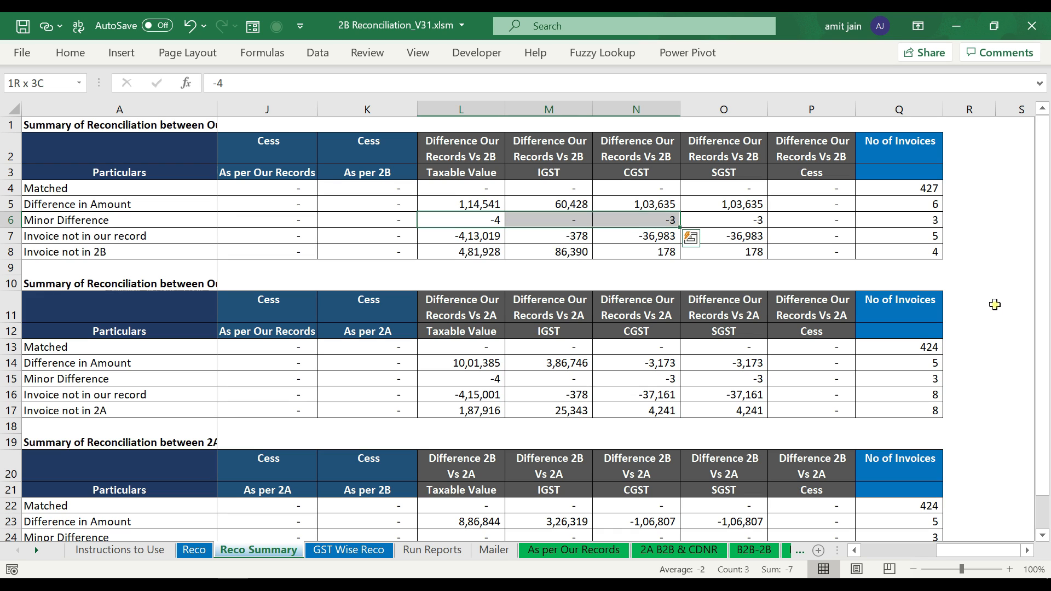
key("shift+Right")
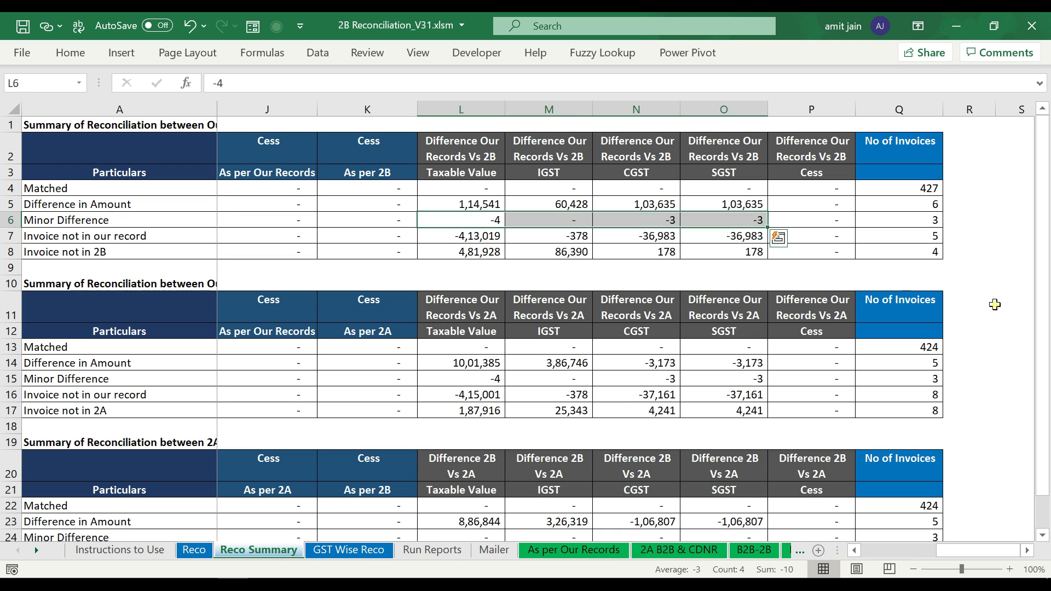
key("shift+BackSpace")
- Highlight the Matched (427), Minor Difference (3), Invoice not in our record and Invoice not in 2B rows
key("Right")
key("Right")
key("Right")
key("Right")
key("Right")
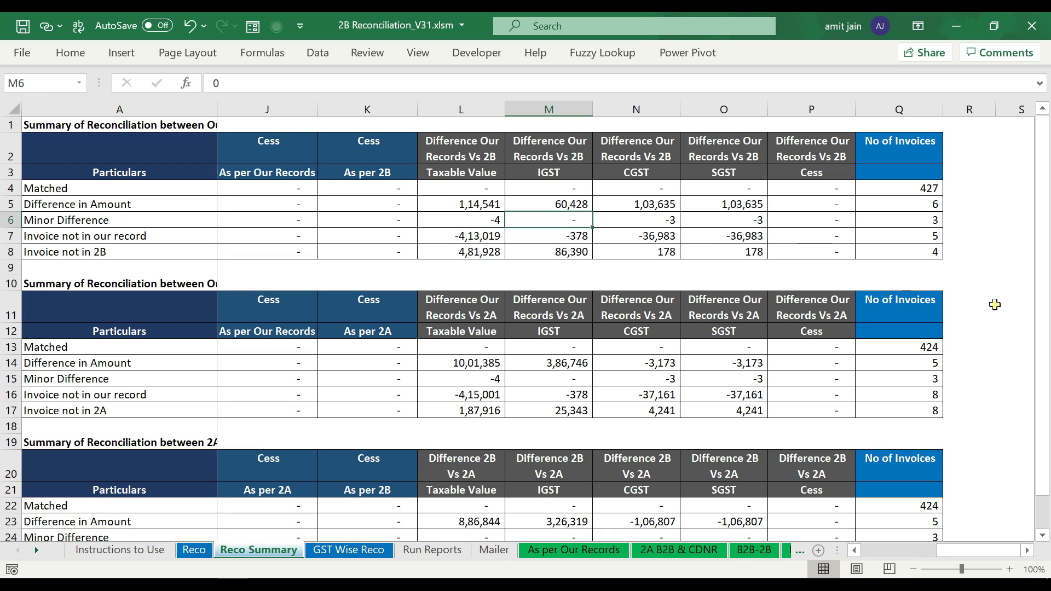
key("Up")
key("Up")
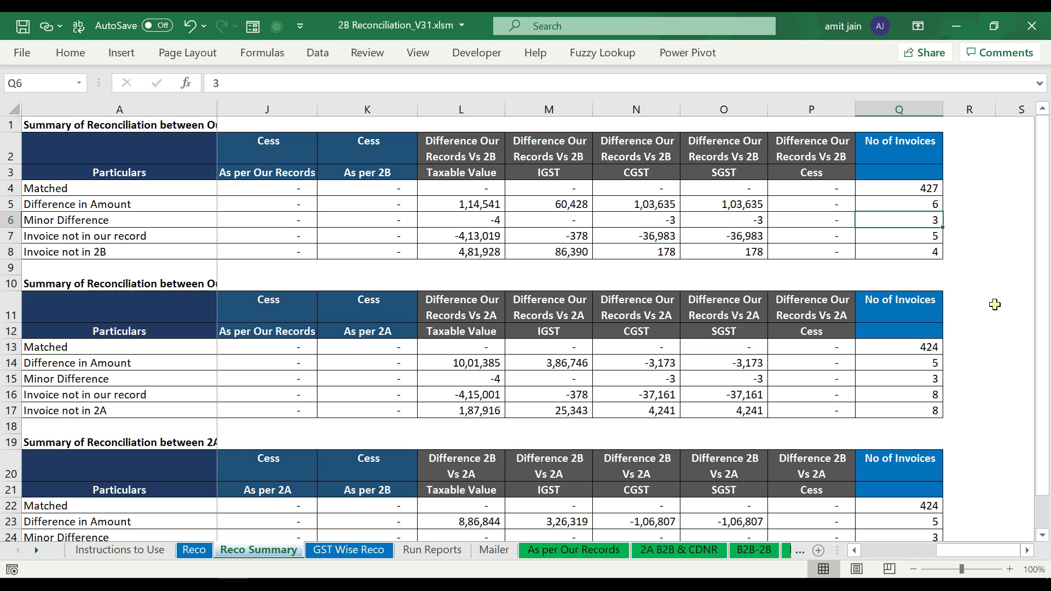
key("shift+space")
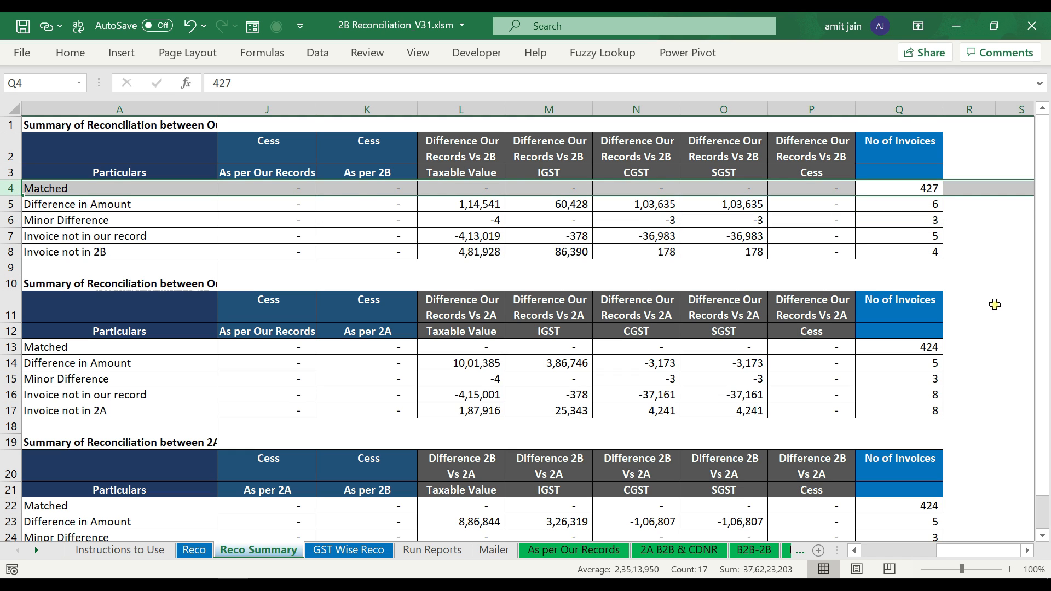
key("Down")
key("shift+space")
key("Down")
key("shift+space")
key("Down")
key("shift+space")
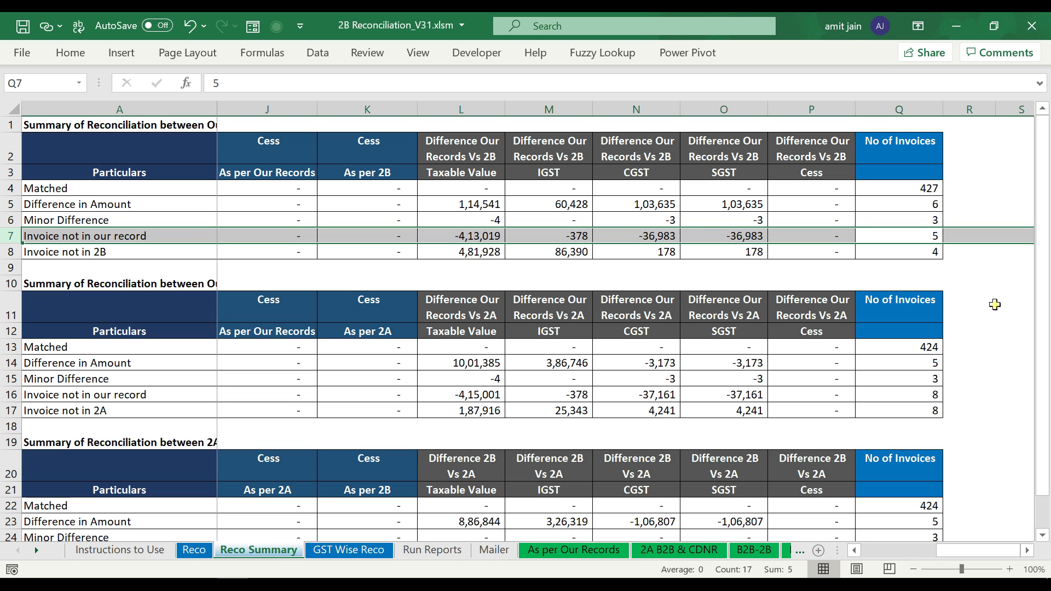
key("Down")
key("shift+space")
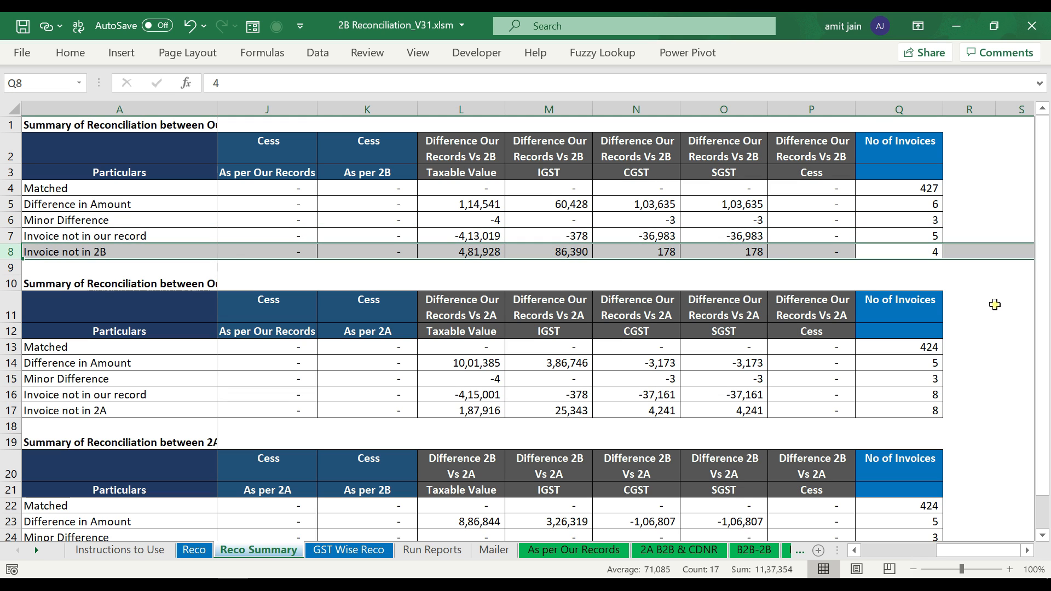
- Check the Our Records vs 2A and 2A vs 2B summary tables, then open GST Wise Reco
key("Down")
key("Down")
key("Down")
key("Down")
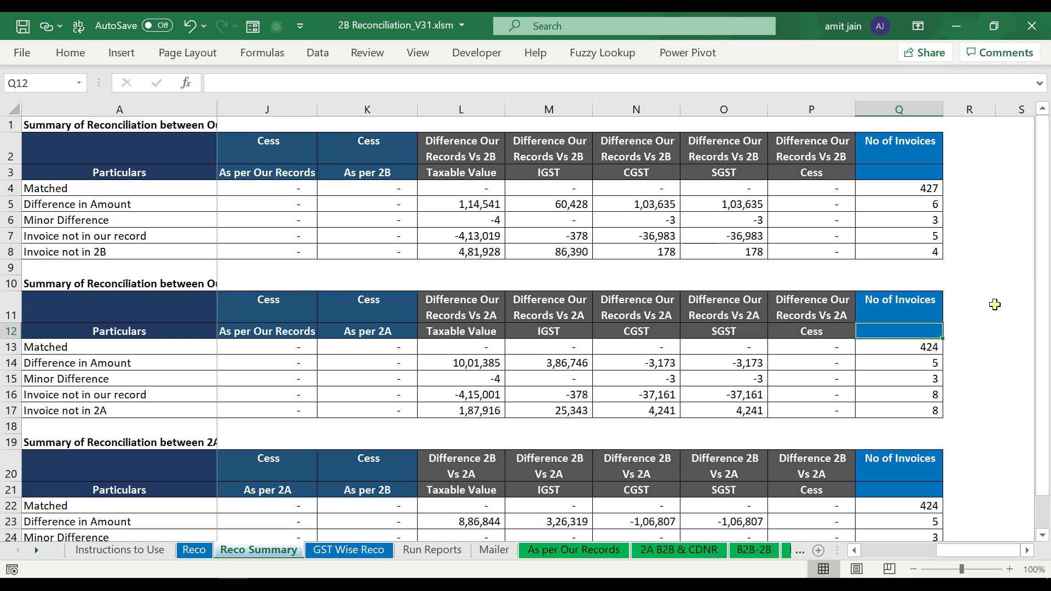
key("Home")
key("Right")
key("Up")
key("Up")
key("Left")
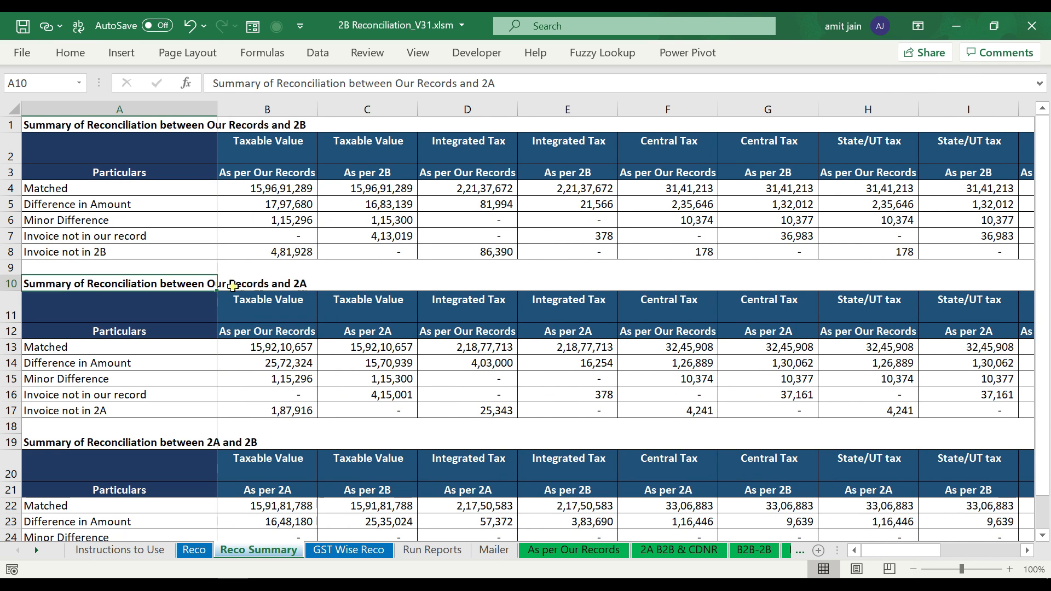
left_click(134, 441)
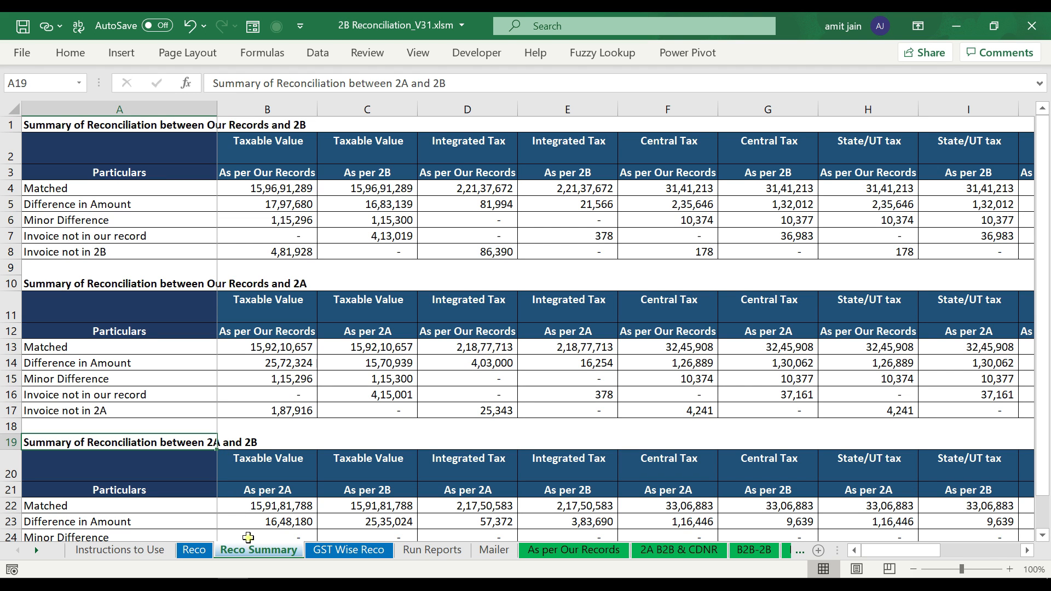
left_click(348, 550)
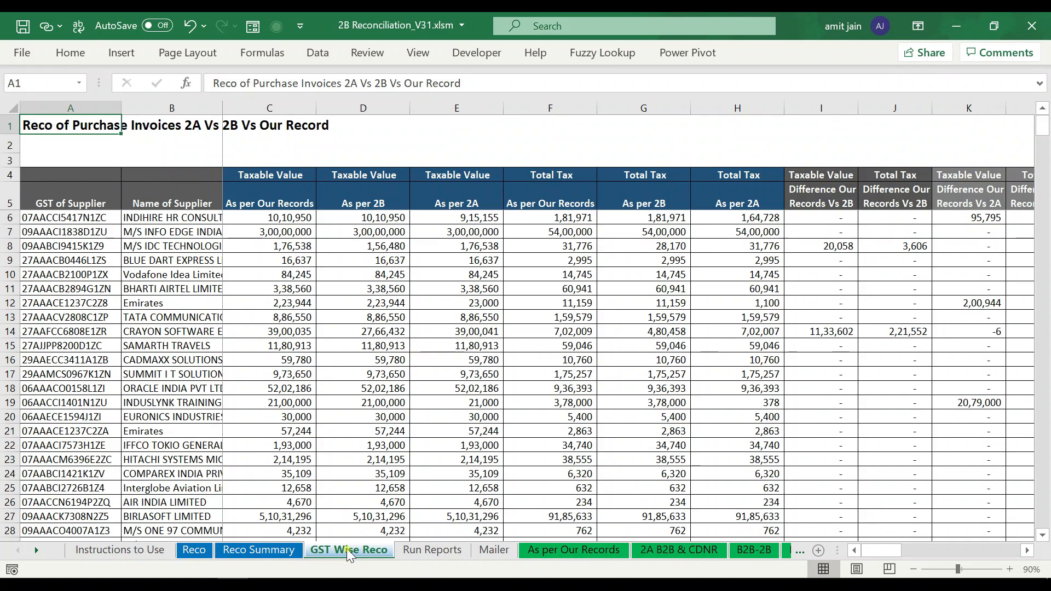
left_click(81, 218)
key("ctrl+space")
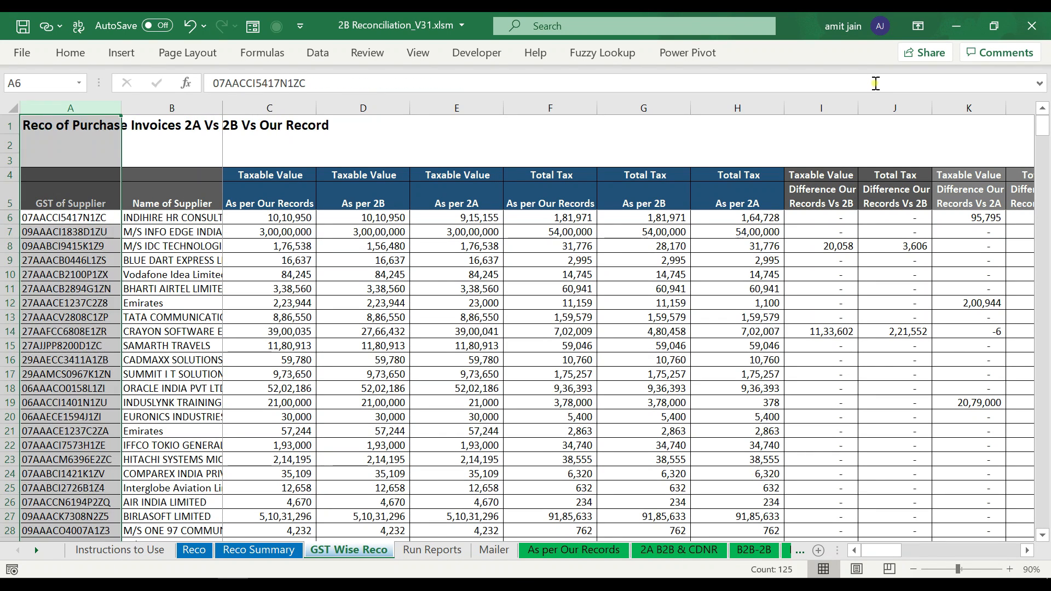
key("Right")
key("ctrl+space")
key("Right")
key("Right")
key("Right")
key("Right")
key("shift+Right")
key("shift+Right")
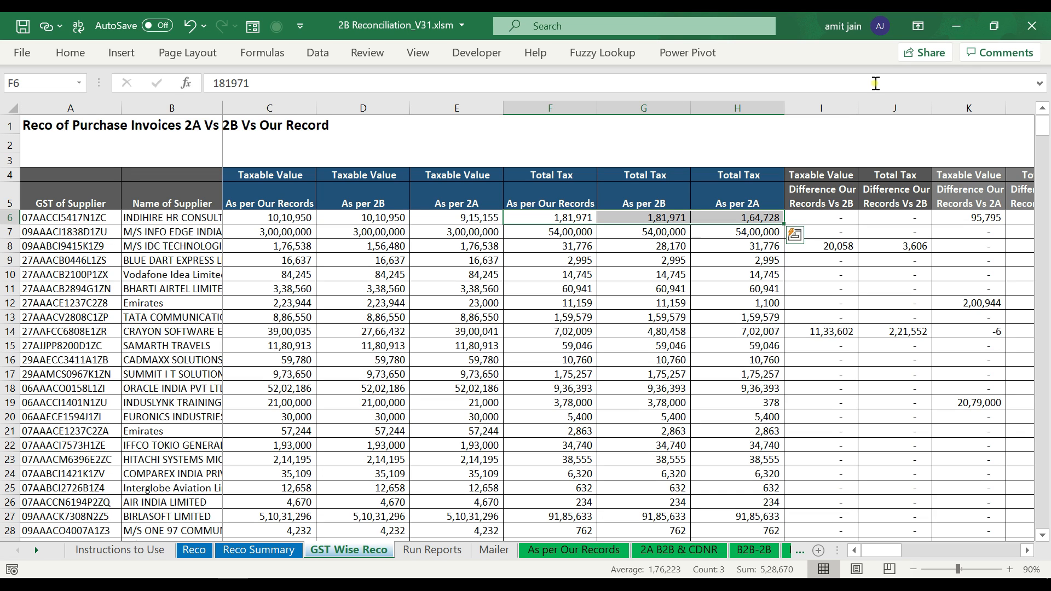
key("ctrl+space")
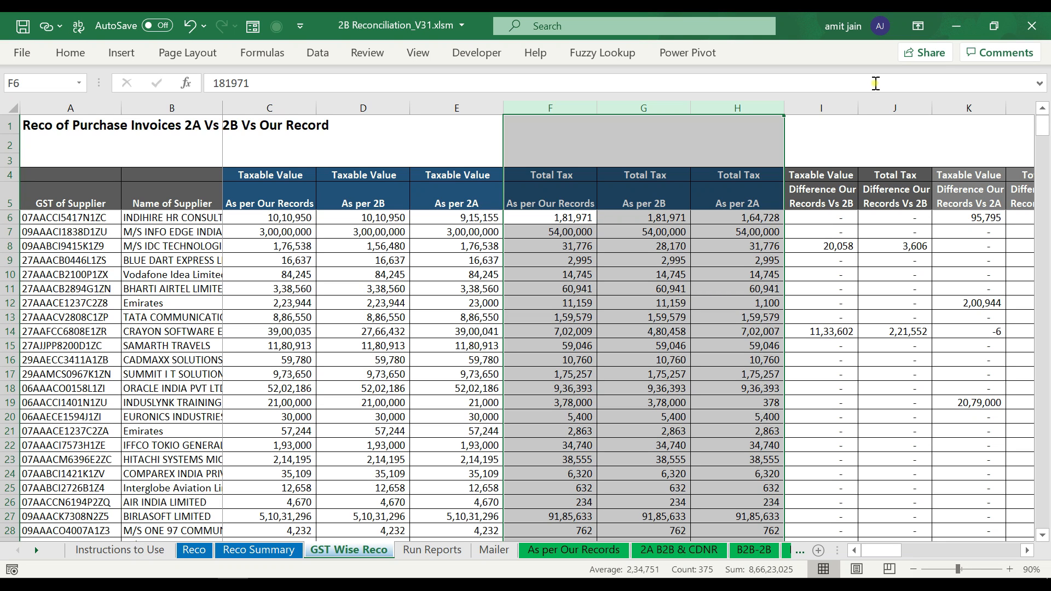
key("Right")
key("Right")
key("Right")
key("Right")
key("Right")
key("Right")
key("Right")
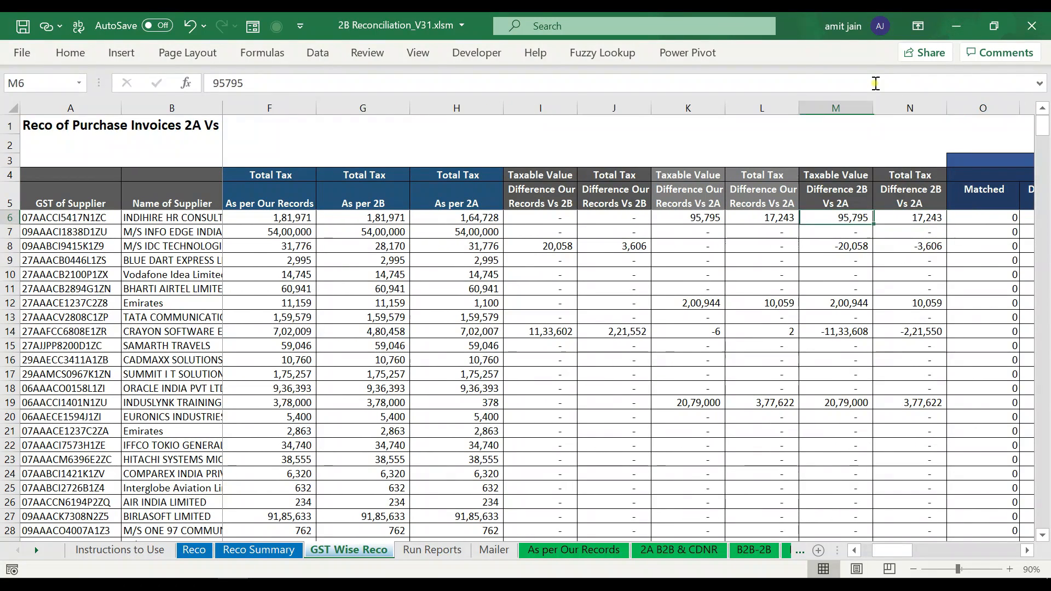
key("Left")
key("Left")
key("Left")
key("Left")
key("ctrl+space")
key("Right")
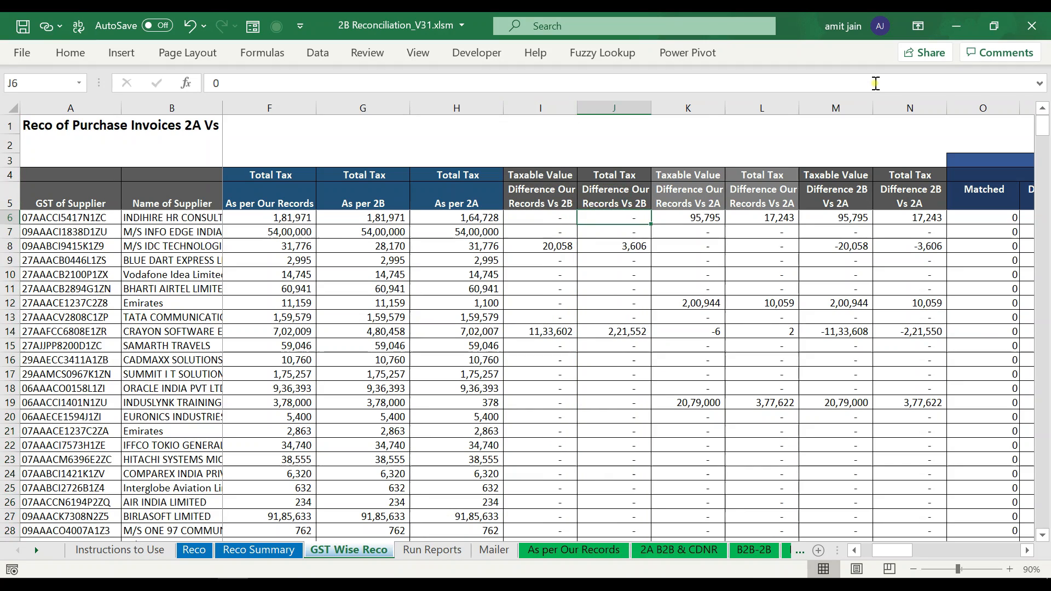
key("ctrl+space")
key("Left")
key("Up")
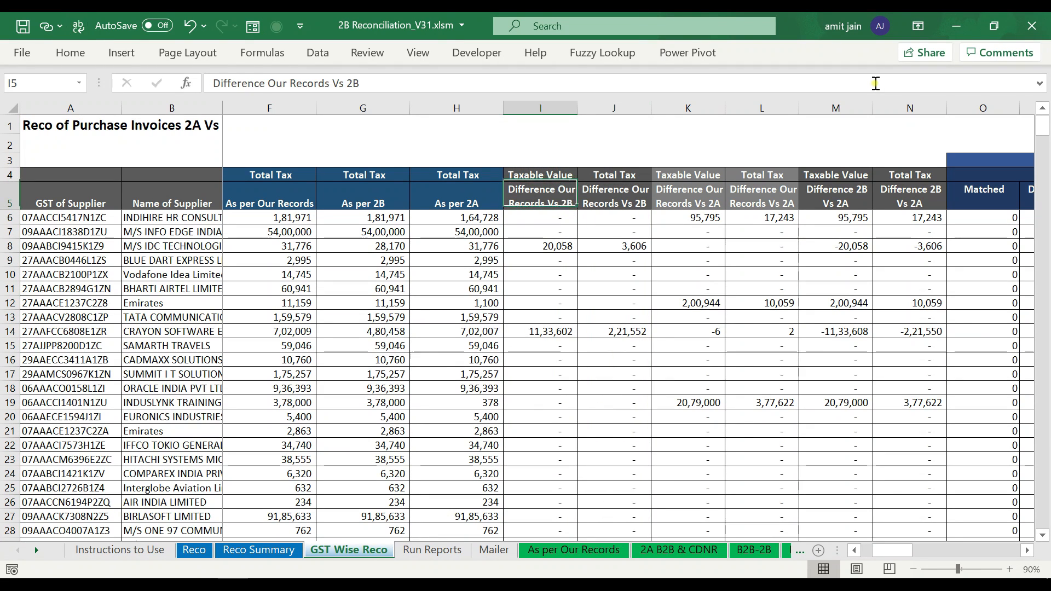
key("Right")
key("Right")
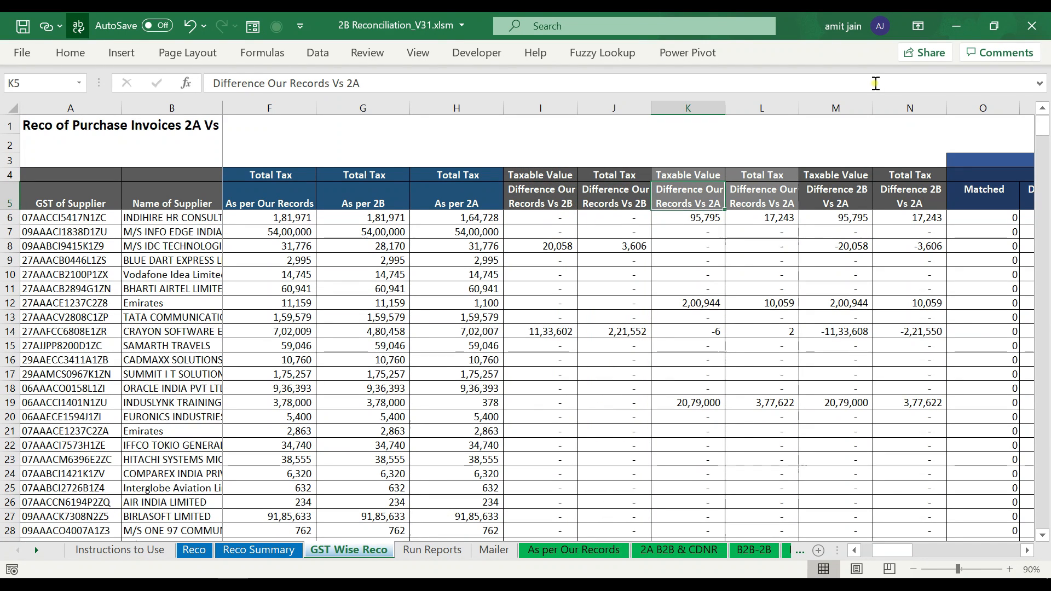
key("Right")
key("Right")
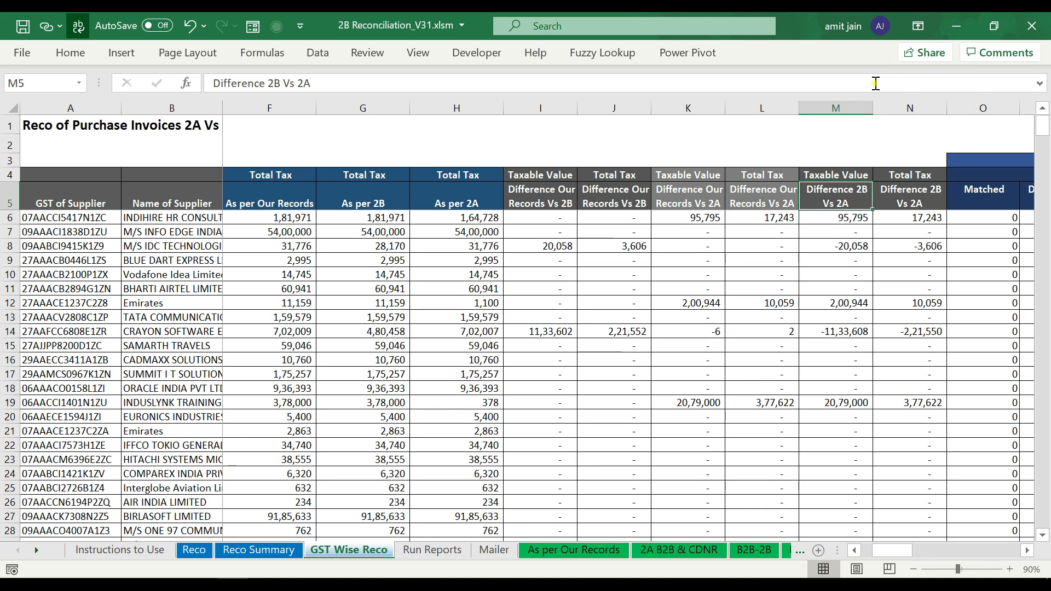
key("Right")
key("Right")
key("Right")
key("Right")
key("Right")
key("Right")
key("Right")
key("Right")
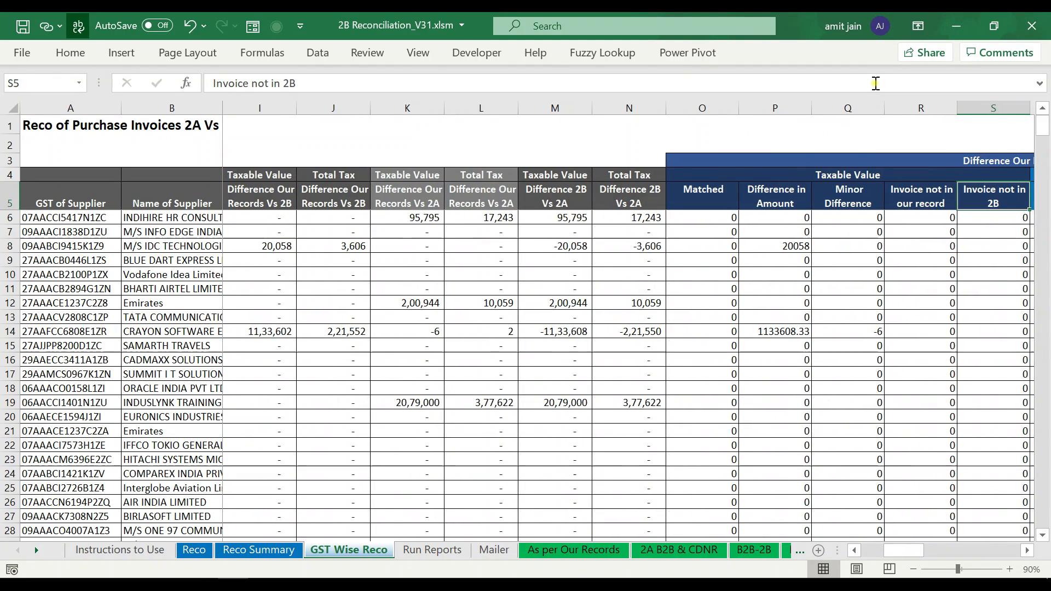
key("Left")
key("Left")
key("Up")
key("Up")
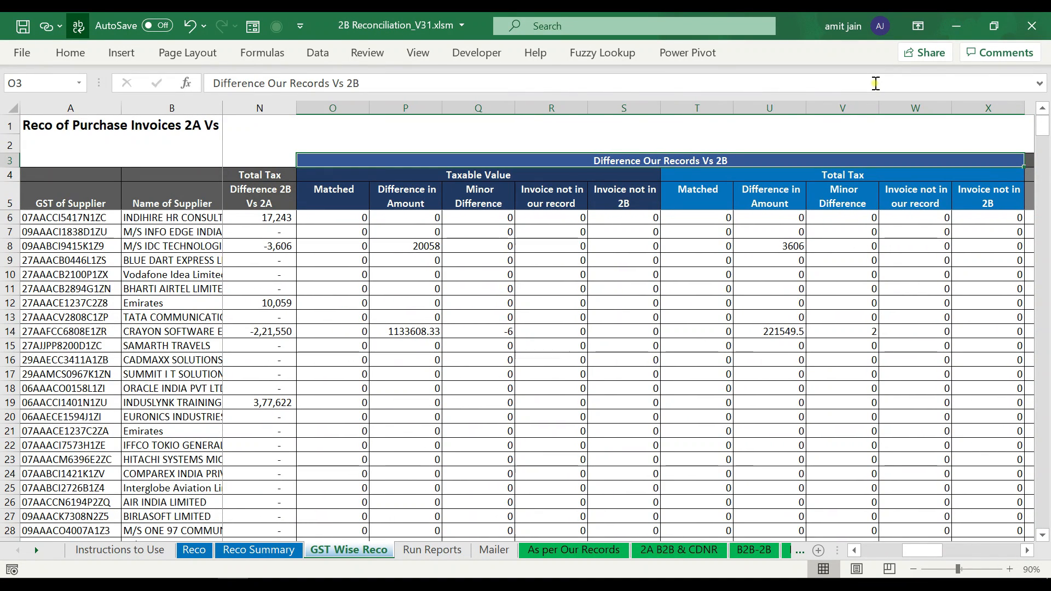
key("Down")
key("Down")
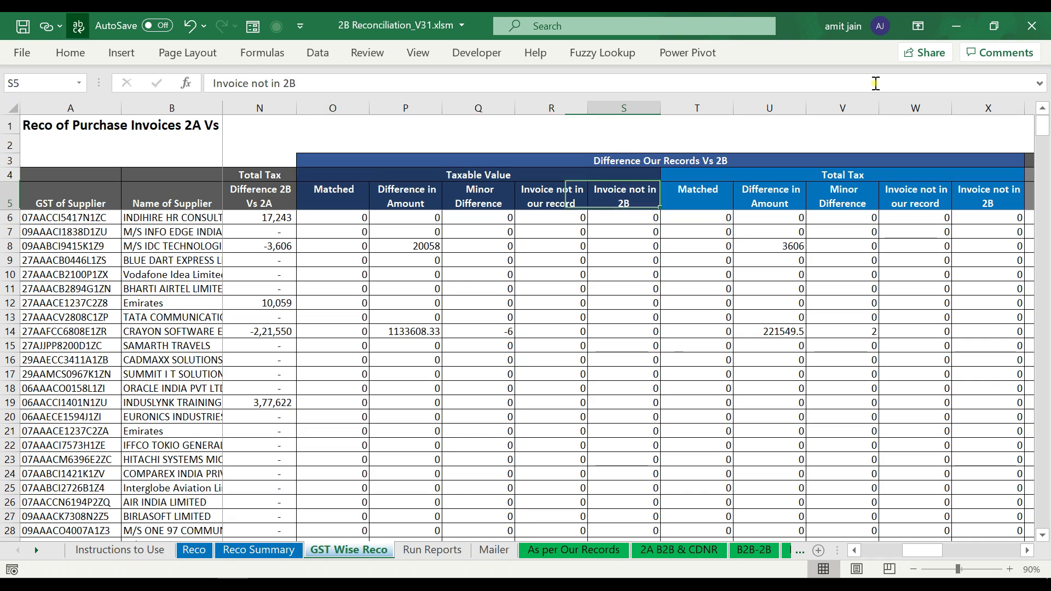
key("Left")
key("Left")
key("Left")
key("Left")
key("Right")
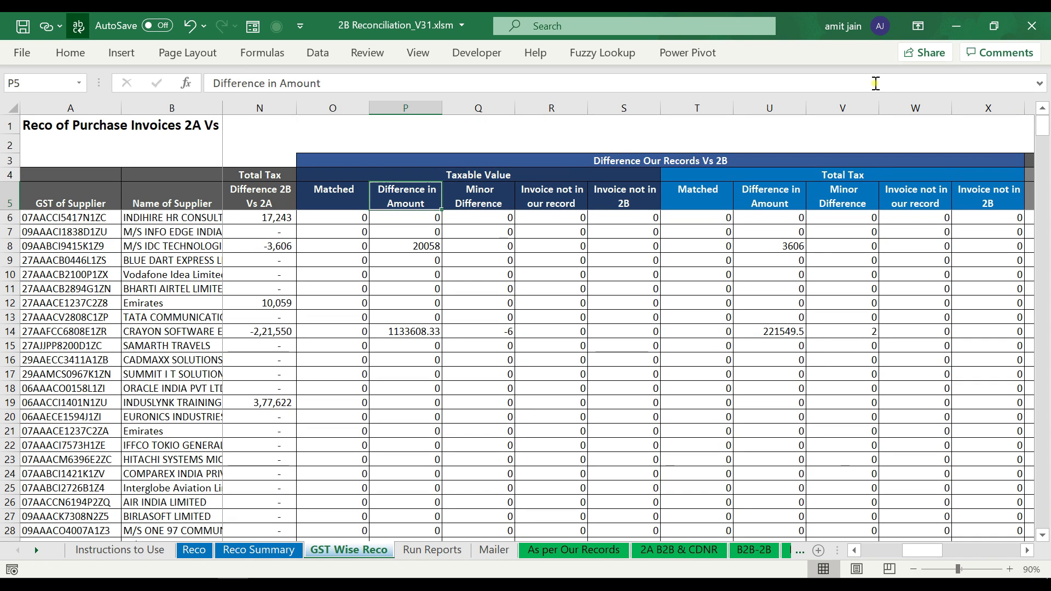
key("Right")
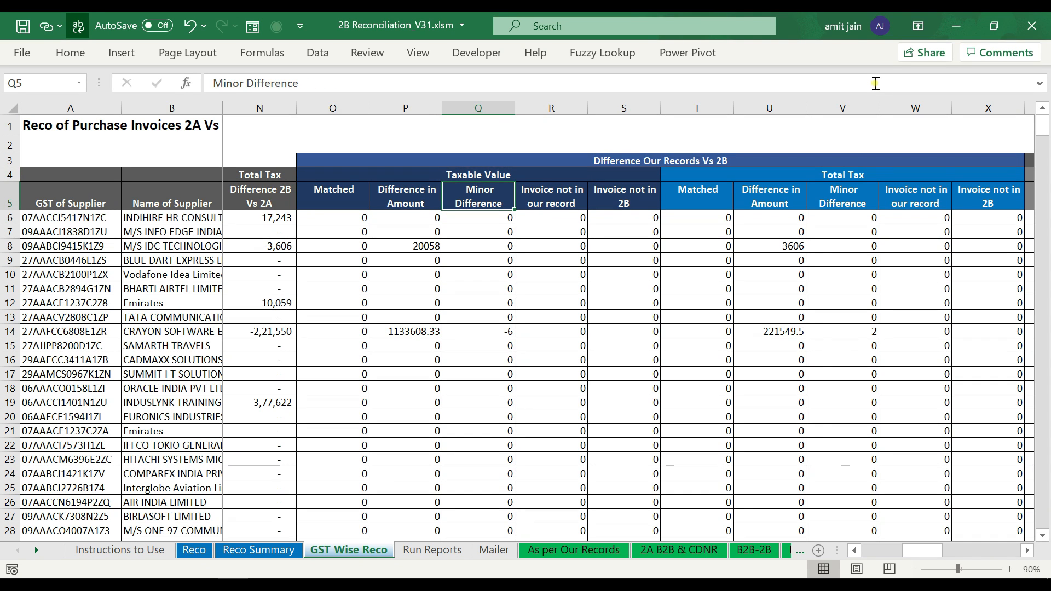
key("Right")
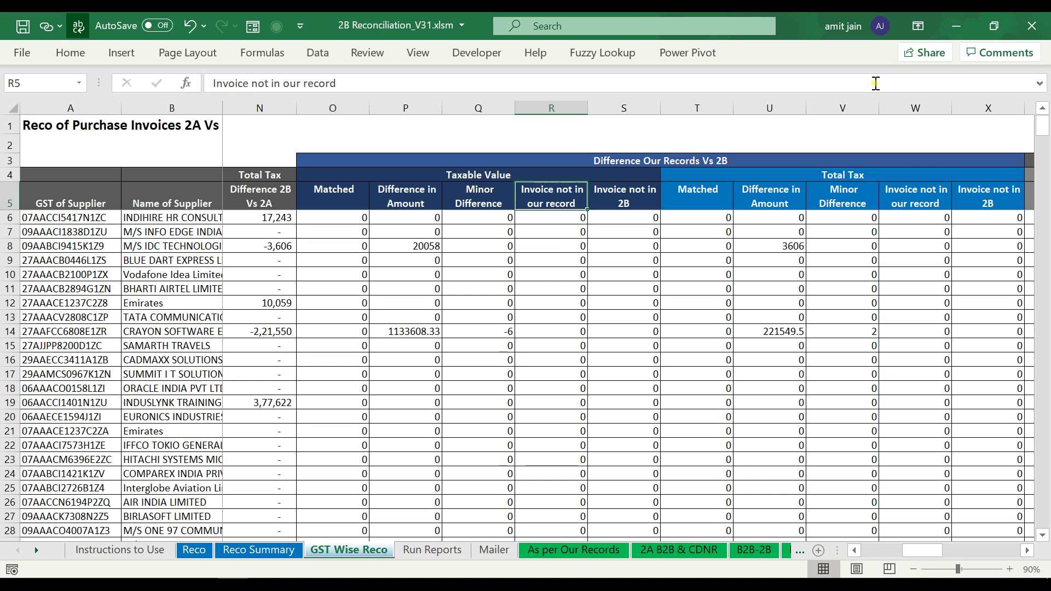
key("Down")
key("Left")
key("Left")
key("Left")
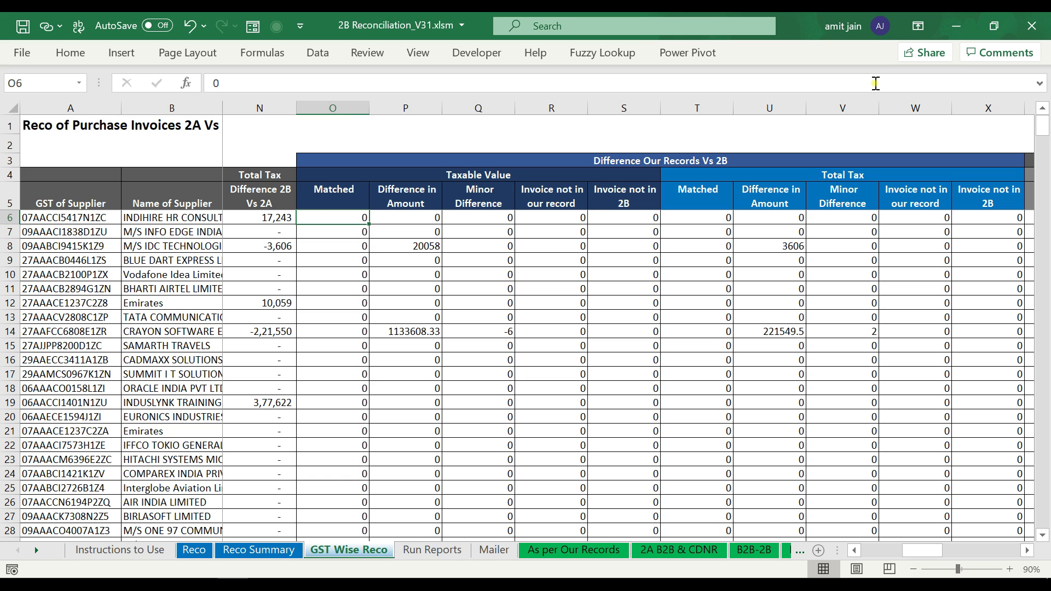
key("Right")
key("Right")
key("Right")
key("Right")
key("Right")
key("Right")
key("Right")
key("Right")
key("Right")
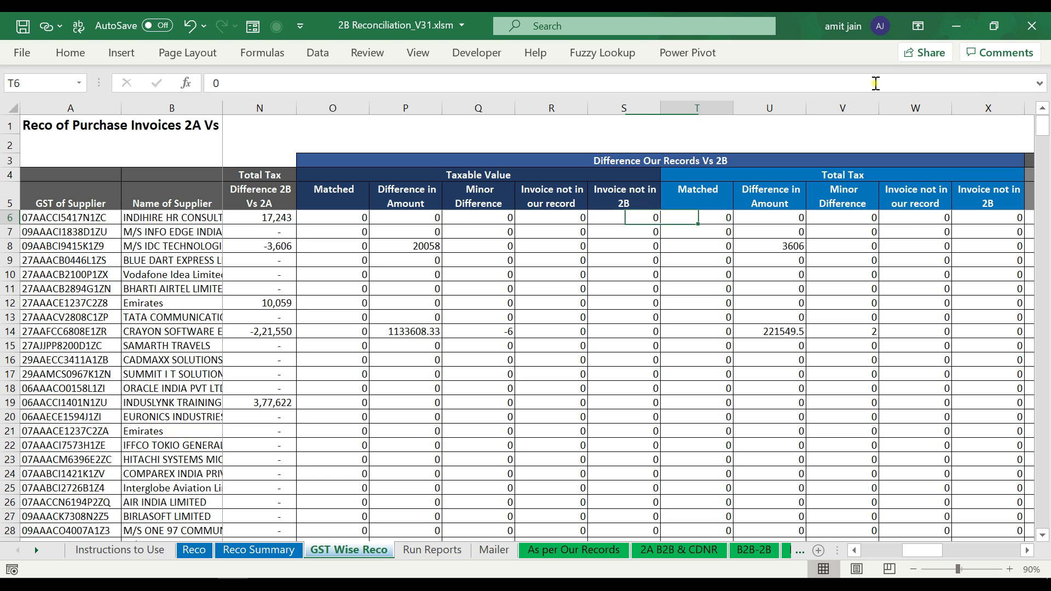
key("Left")
key("Left")
key("Left")
key("Right")
key("Right")
key("Right")
key("Right")
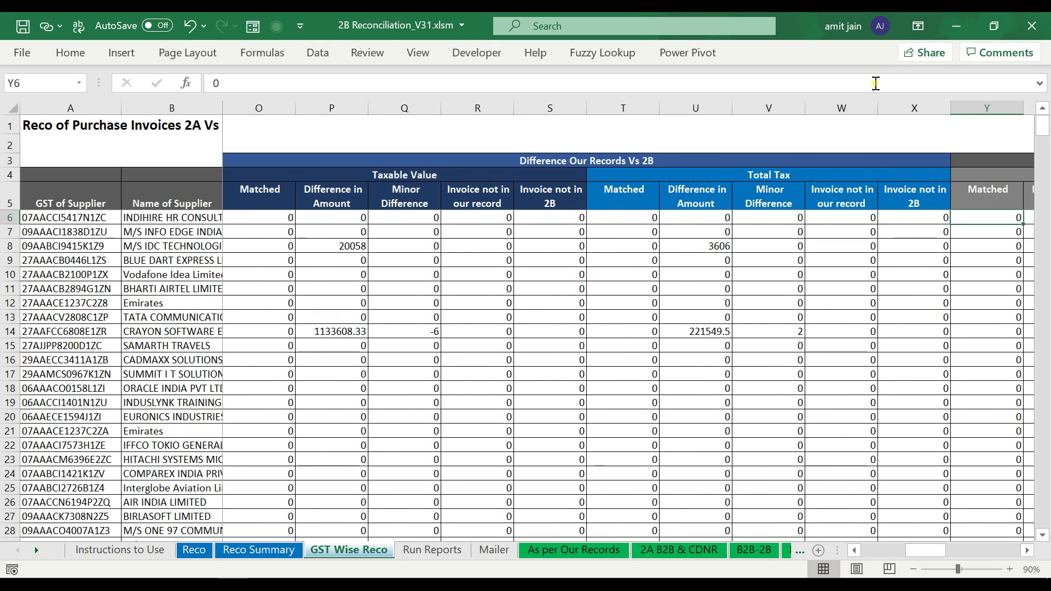
key("Up")
key("Up")
key("Left")
key("Up")
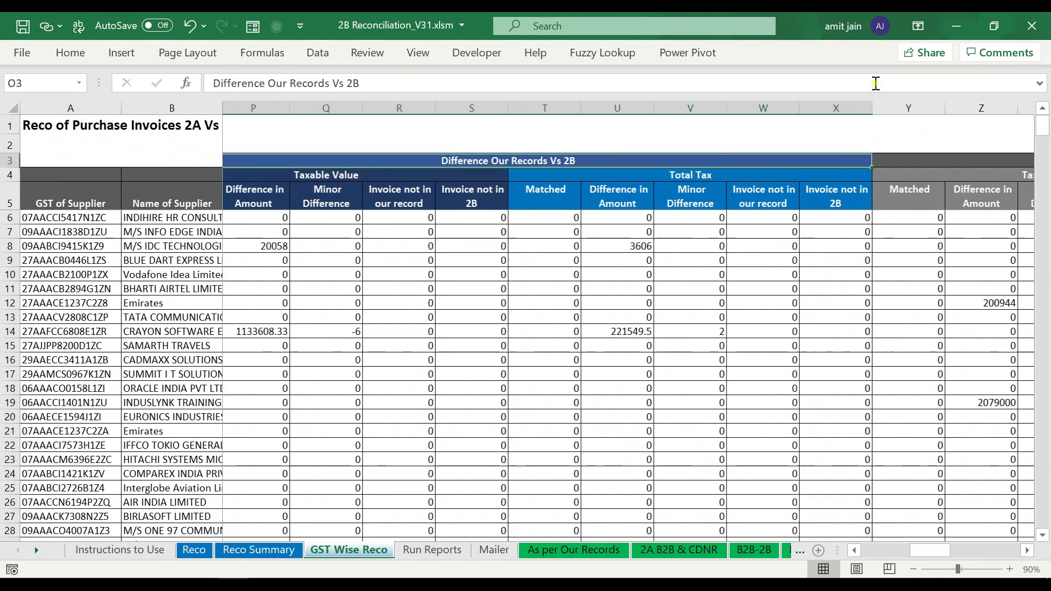
key("Right")
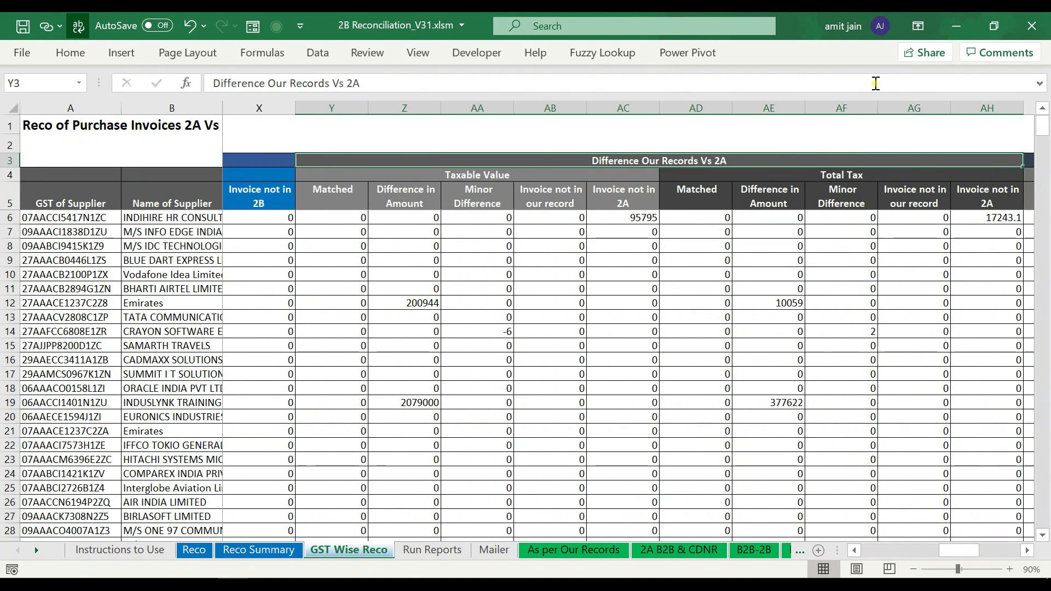
key("Right")
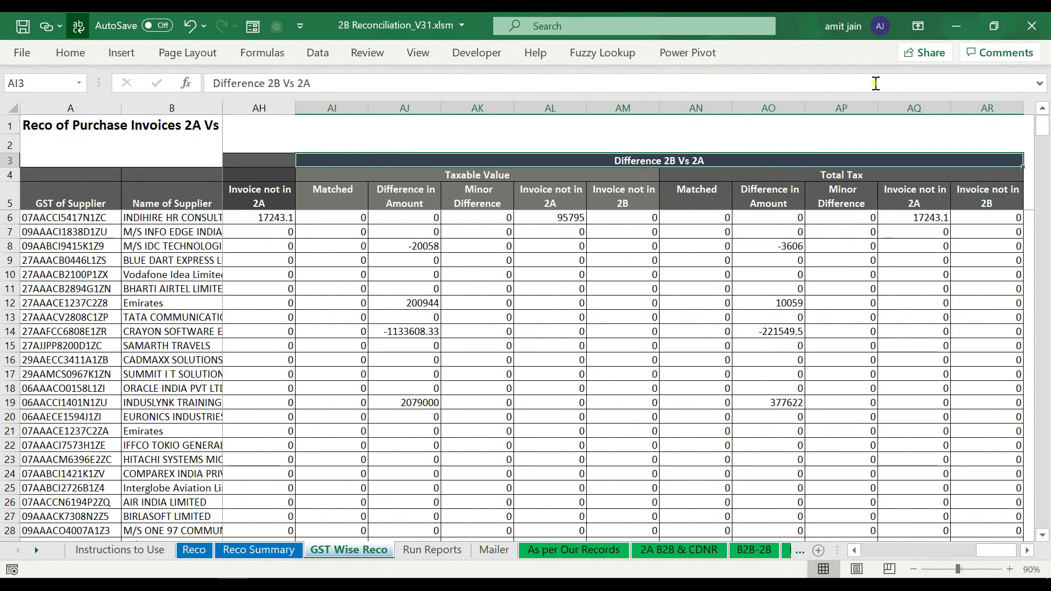
key("Down")
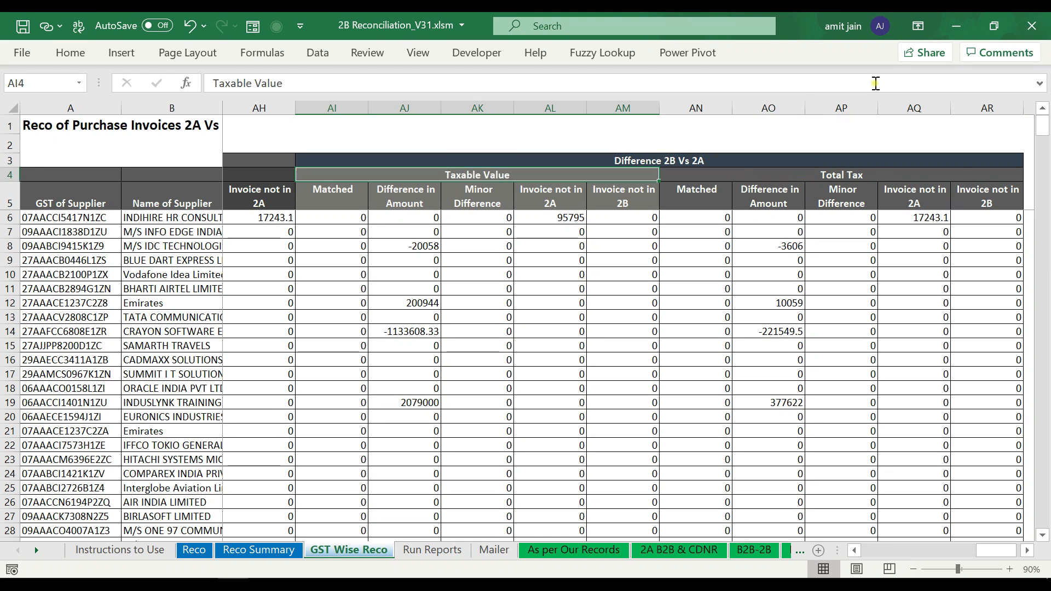
key("Down")
key("Right")
key("Right")
key("Right")
key("Right")
key("Right")
key("Right")
key("Right")
key("Right")
key("Right")
key("Right")
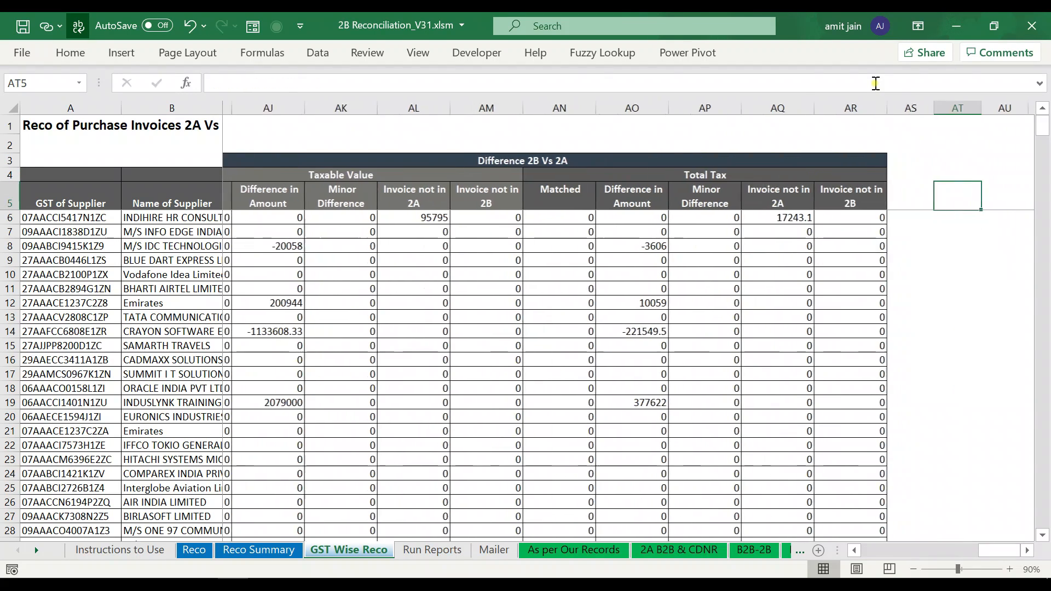
key("Left")
key("Left")
key("Left")
key("Left")
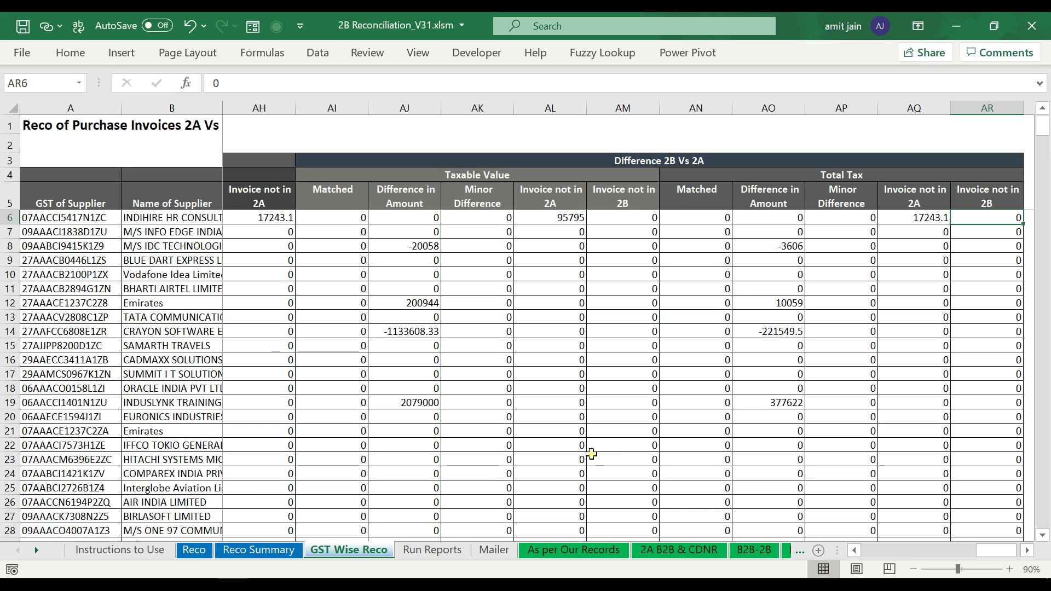
- Use the 'Copy all GST Numbers from GST Wise Reco Sheet' button to populate the Run Reports supplier list
left_click(458, 550)
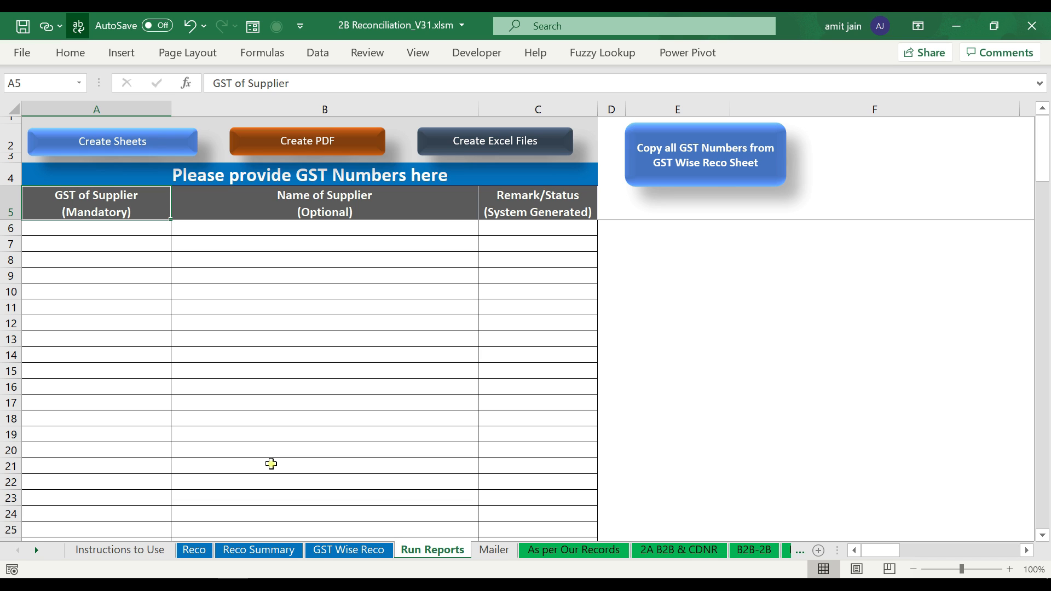
left_click(530, 554)
left_click(363, 551)
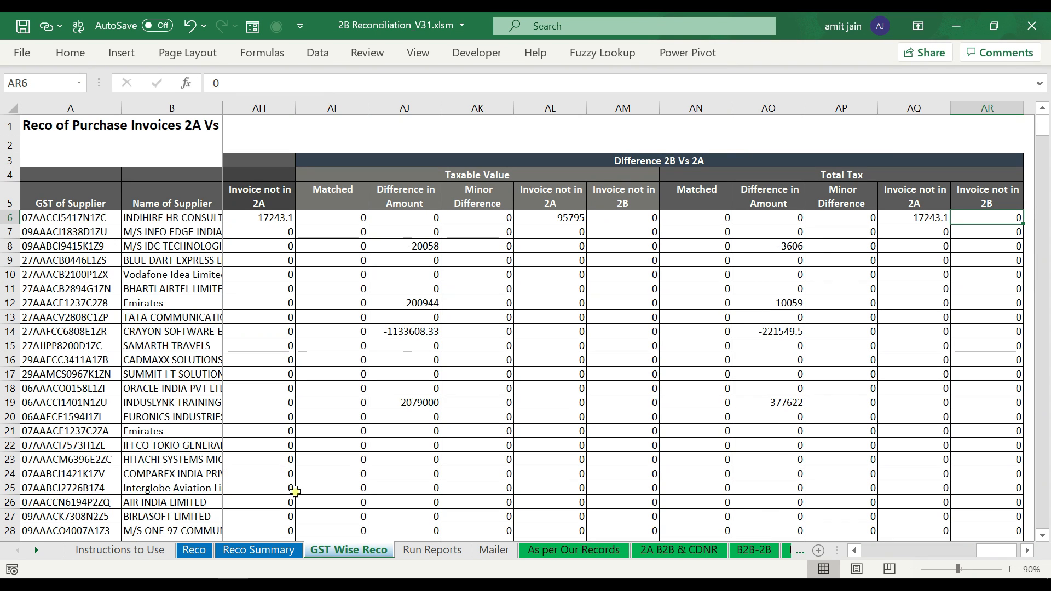
left_click(436, 550)
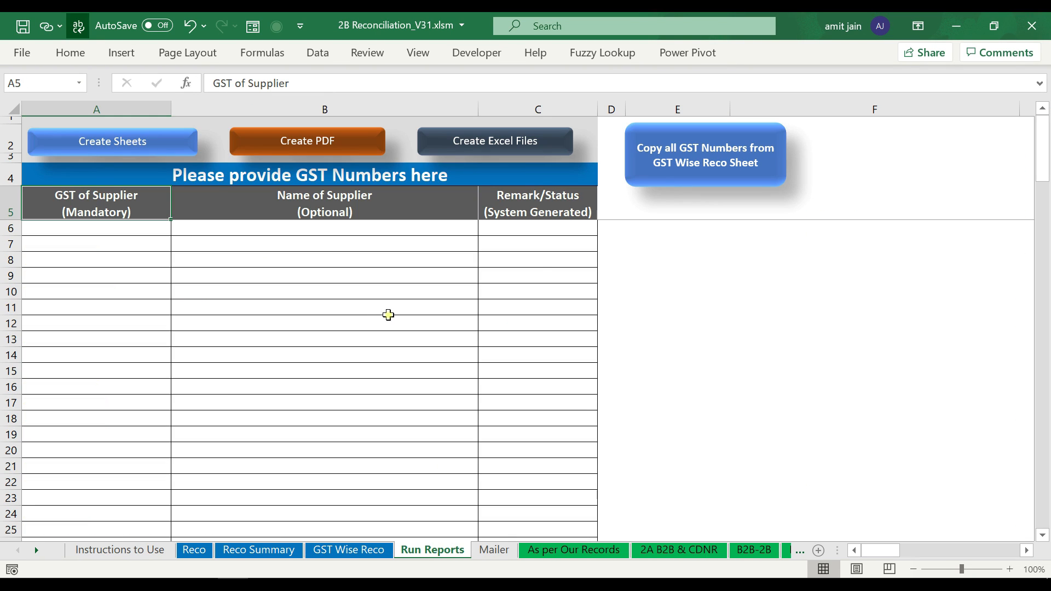
left_click(700, 163)
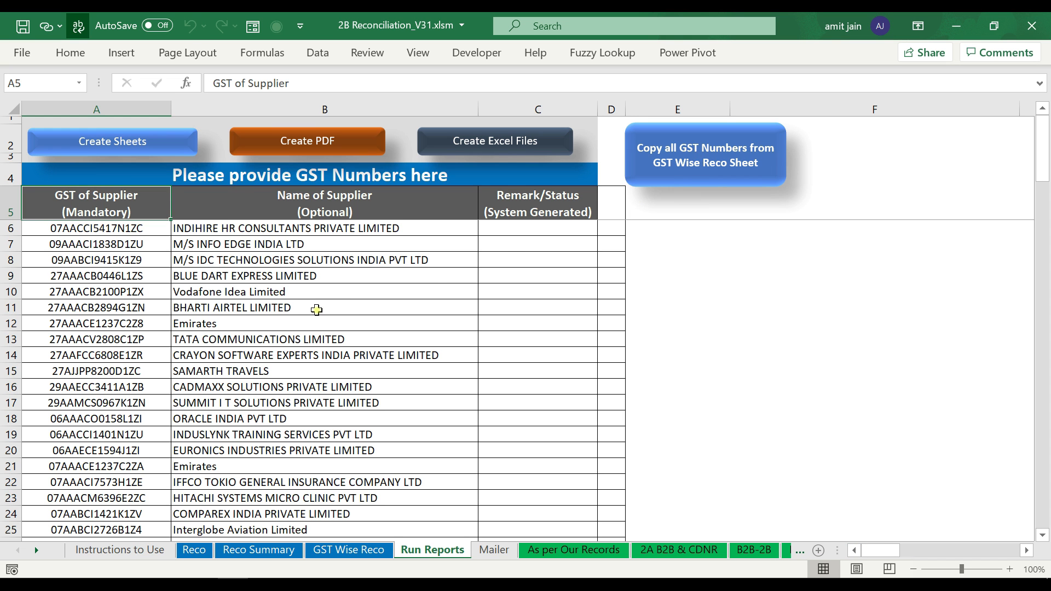
- Select A8:B8 down to the end of the list and delete those supplier entries
left_click(317, 310)
scroll(247, 318, "down", 13)
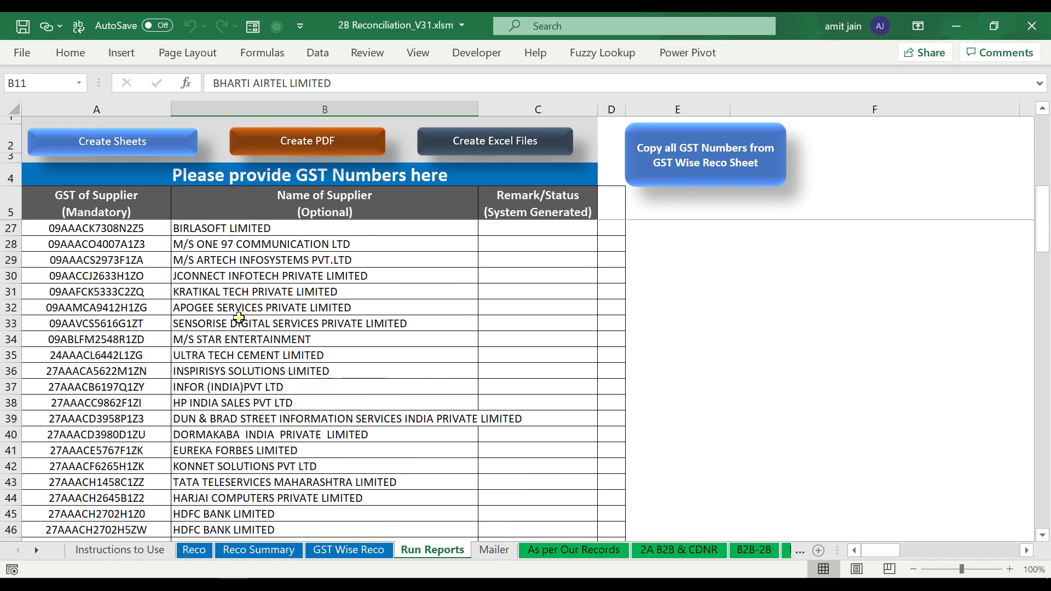
scroll(237, 324, "down", 20)
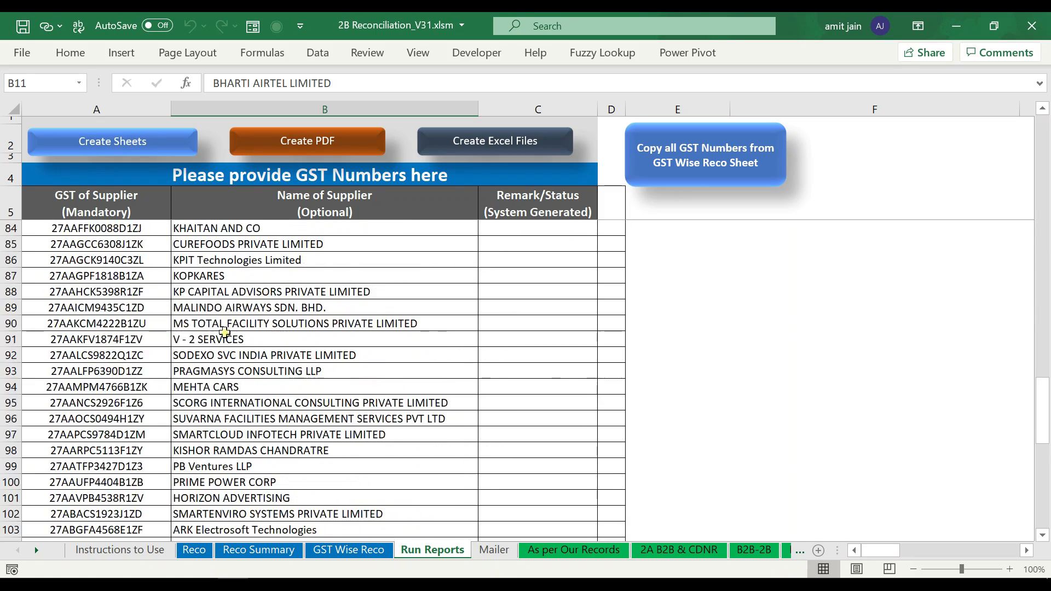
scroll(222, 341, "up", 20)
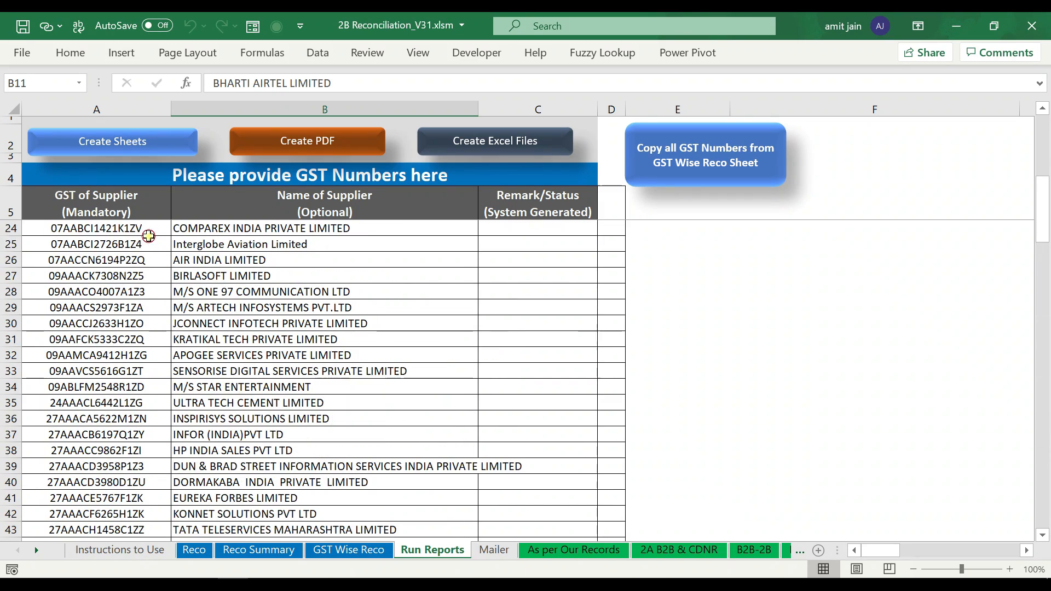
left_click(59, 245)
left_click(71, 216)
left_click(88, 244)
key("Up")
key("Up")
key("ctrl+Up")
key("Down")
key("Down")
key("Down")
key("Down")
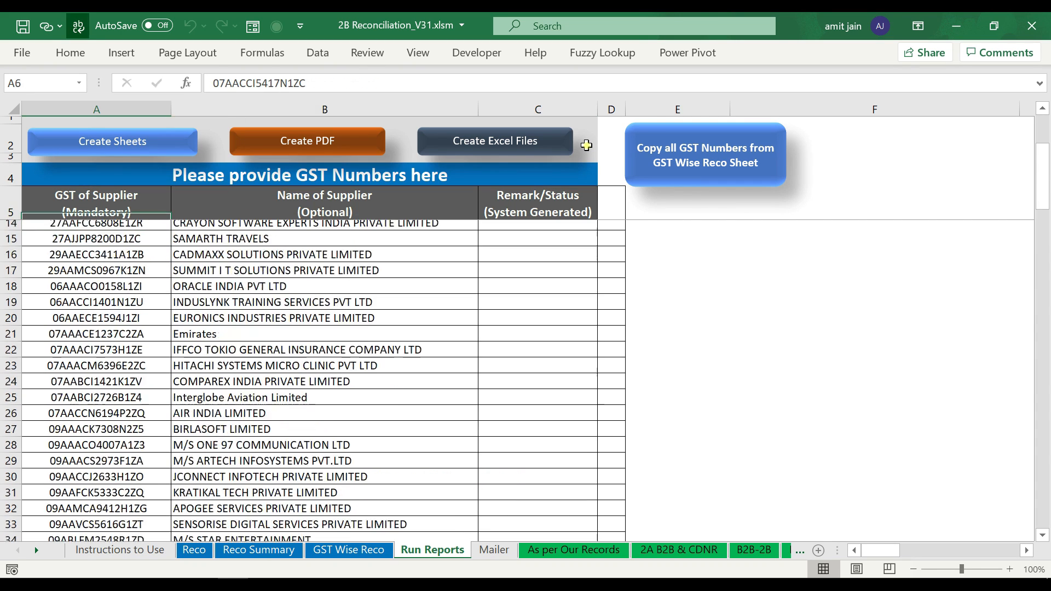
key("shift+Right")
key("ctrl+shift+Down")
key("Delete")
- Confirm only two suppliers remain and select their GST numbers and names in A6:B7
key("ctrl+Up")
key("Up")
key("Up")
key("Down")
key("Down")
key("ctrl+Down")
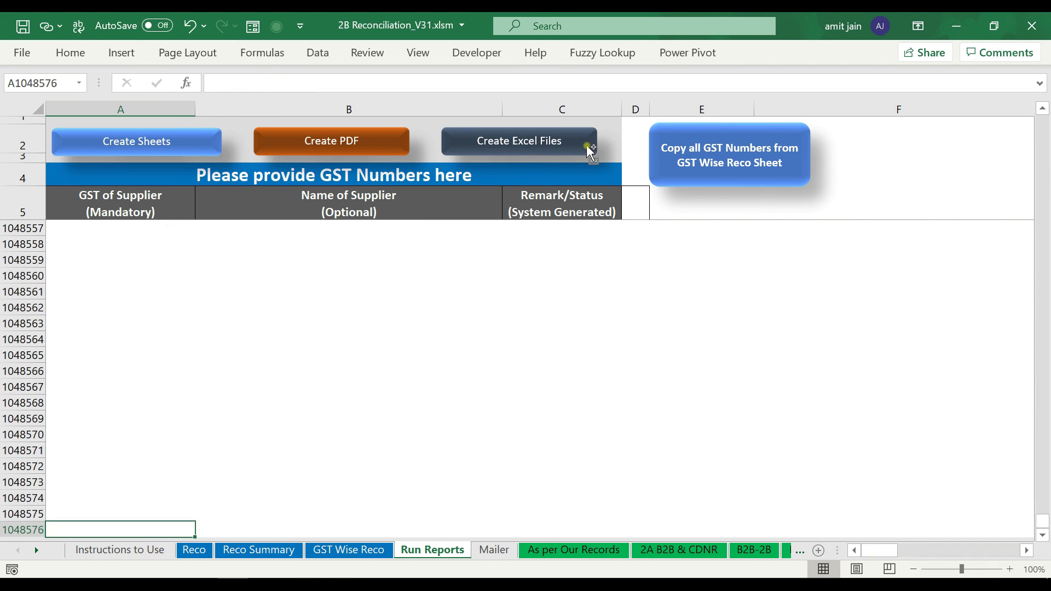
key("ctrl+Up")
key("Up")
key("Up")
key("Down")
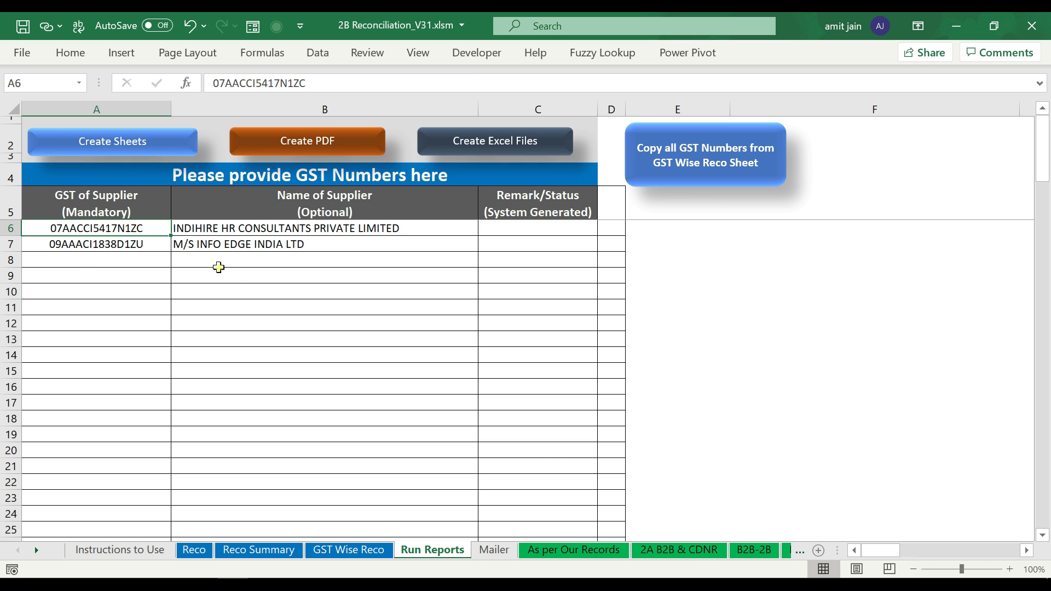
left_click_drag(160, 230, 198, 241)
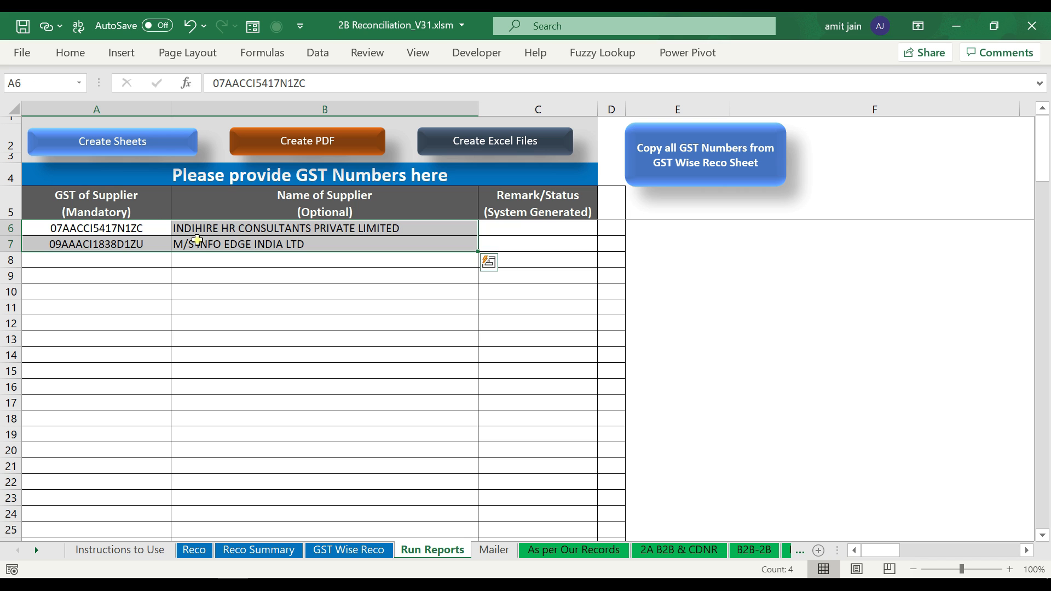
left_click(337, 550)
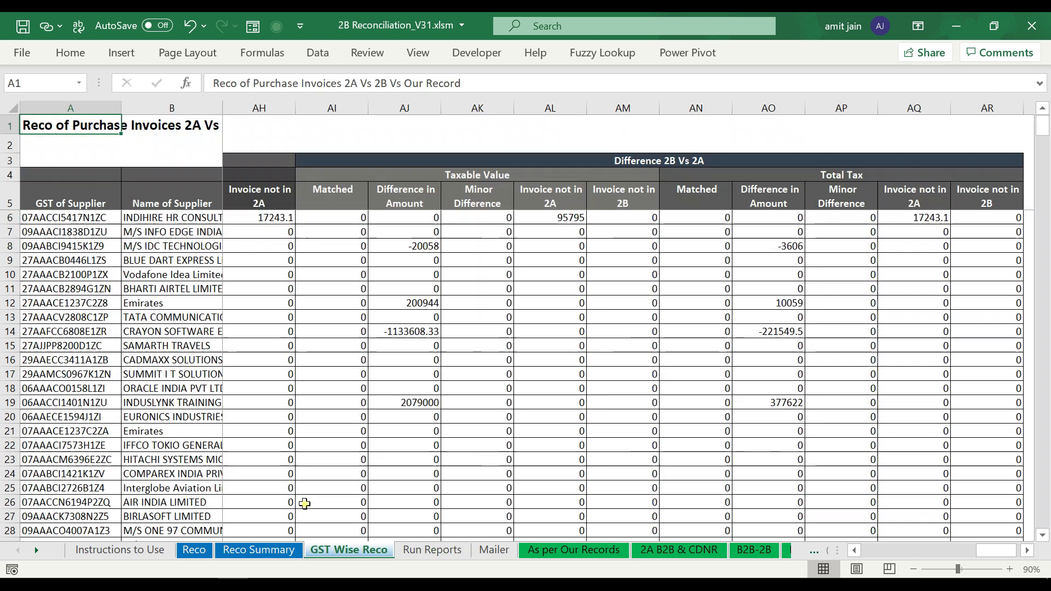
left_click(432, 550)
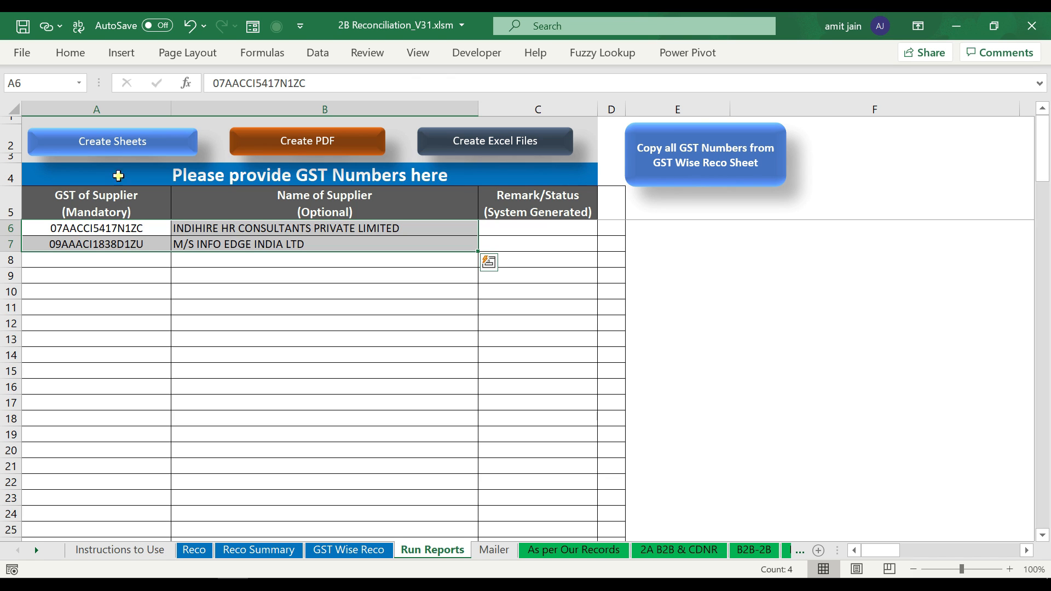
left_click(113, 147)
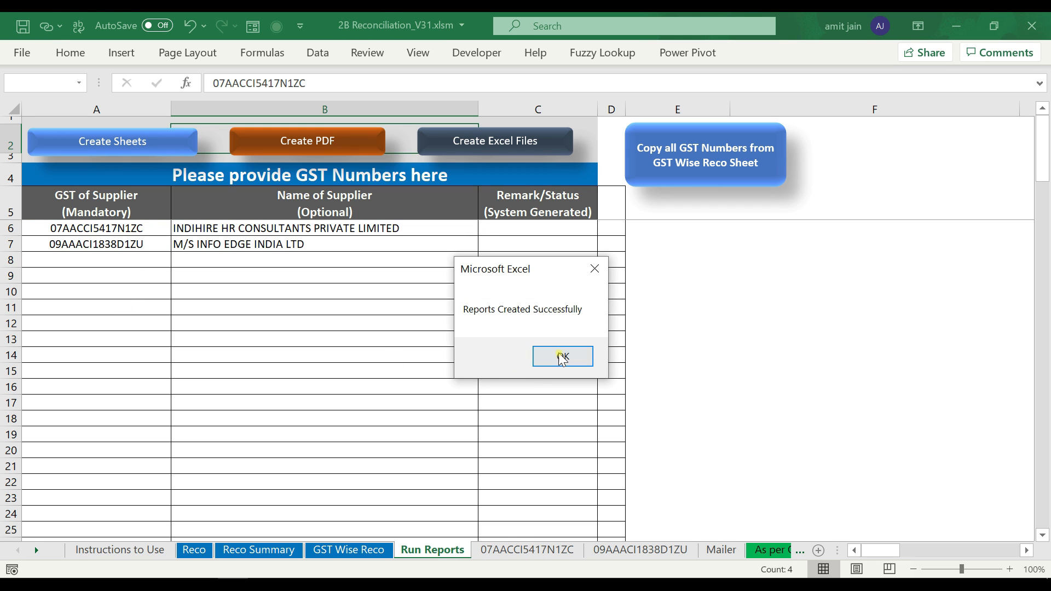
left_click(562, 356)
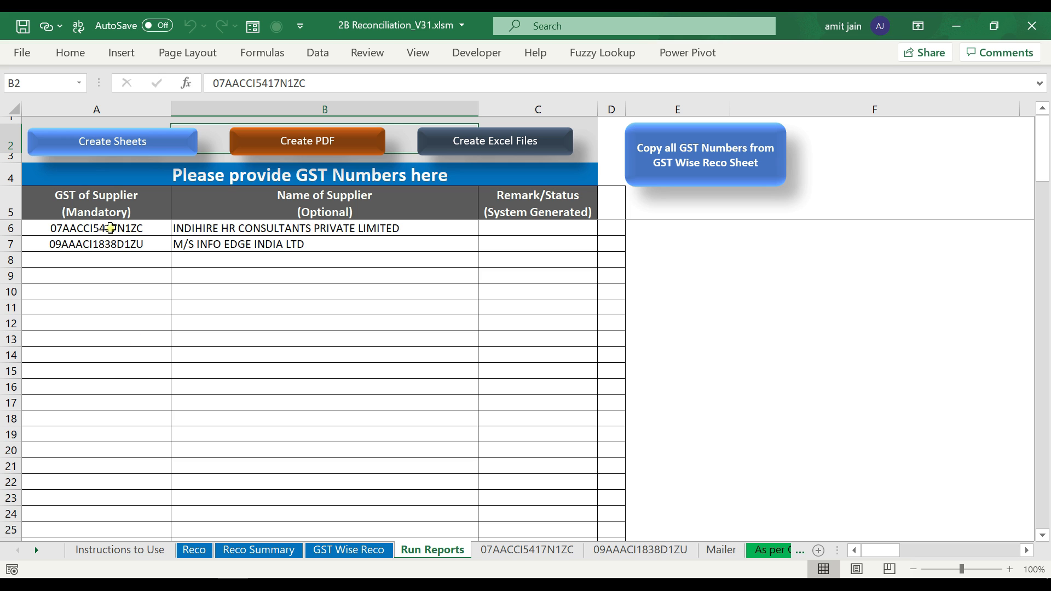
left_click(562, 550)
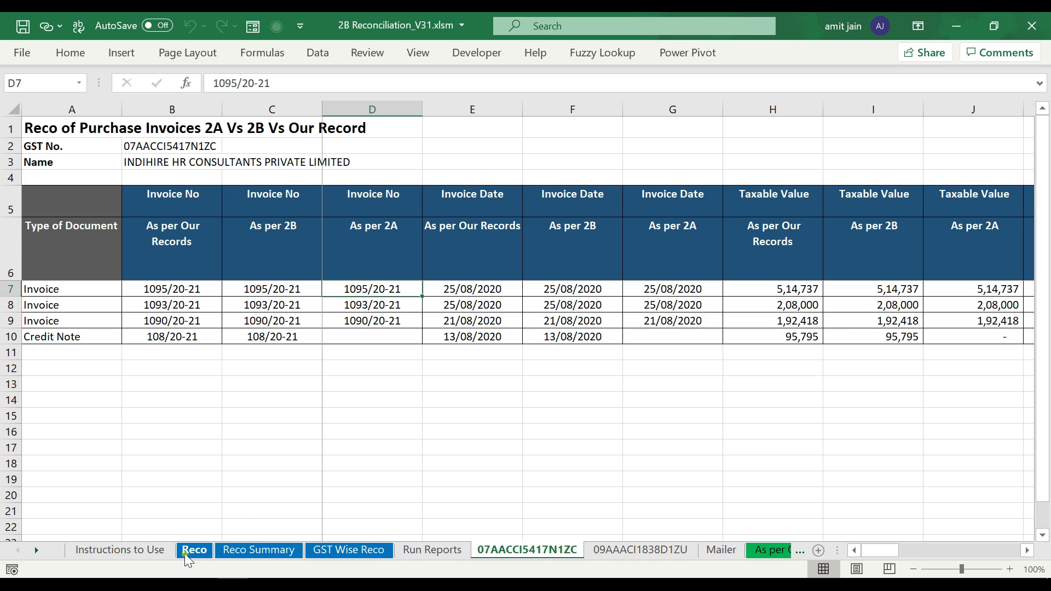
left_click(640, 551)
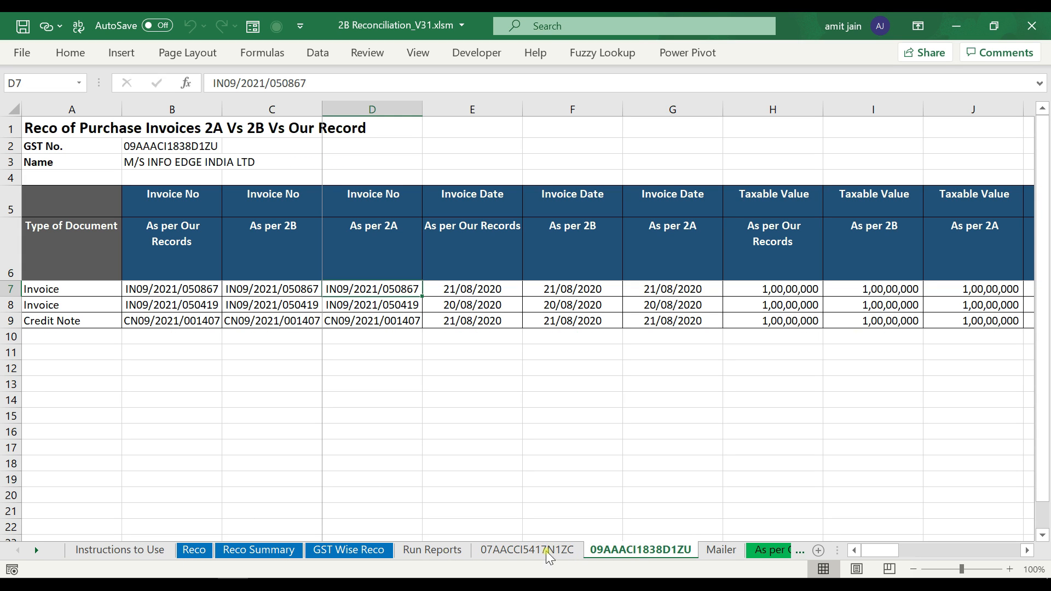
left_click(433, 549)
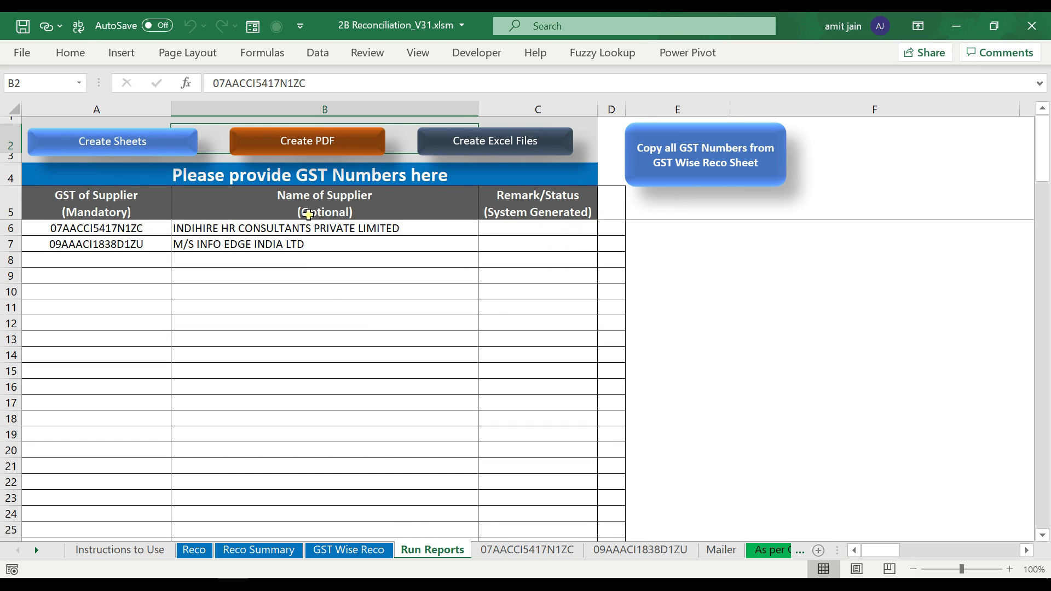
- Select both supplier names in B6:B7 and export each supplier's reconciliation as a PDF
left_click(305, 211)
left_click(311, 228)
left_click_drag(309, 245, 306, 233)
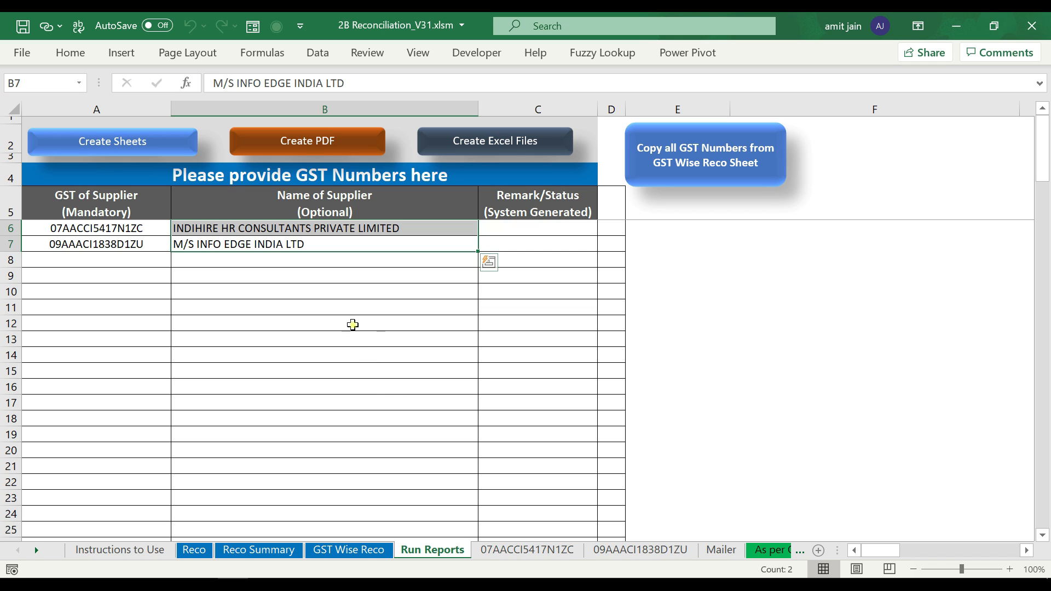
left_click(301, 146)
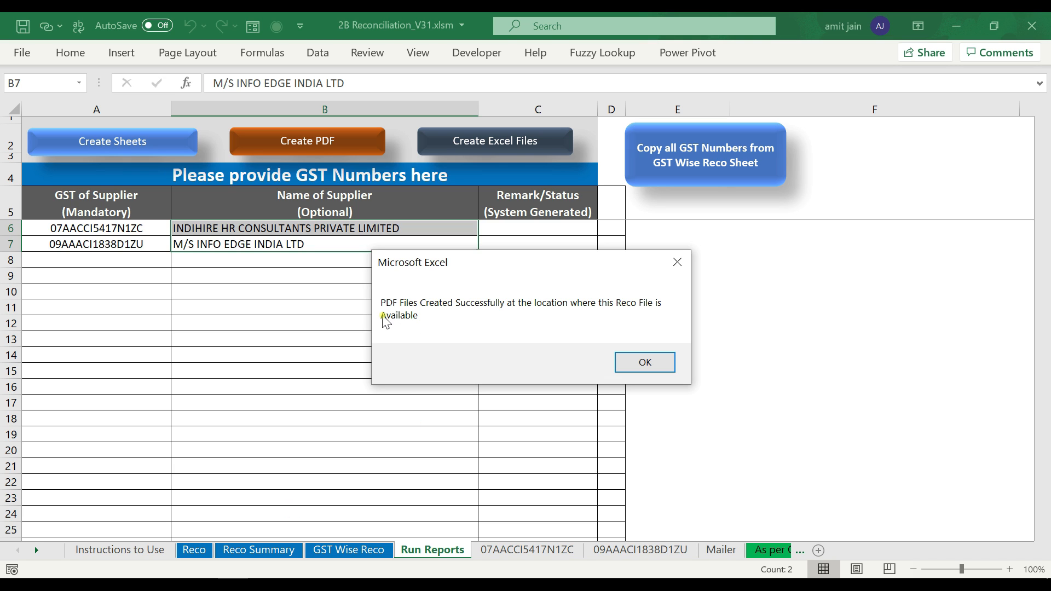
left_click(638, 366)
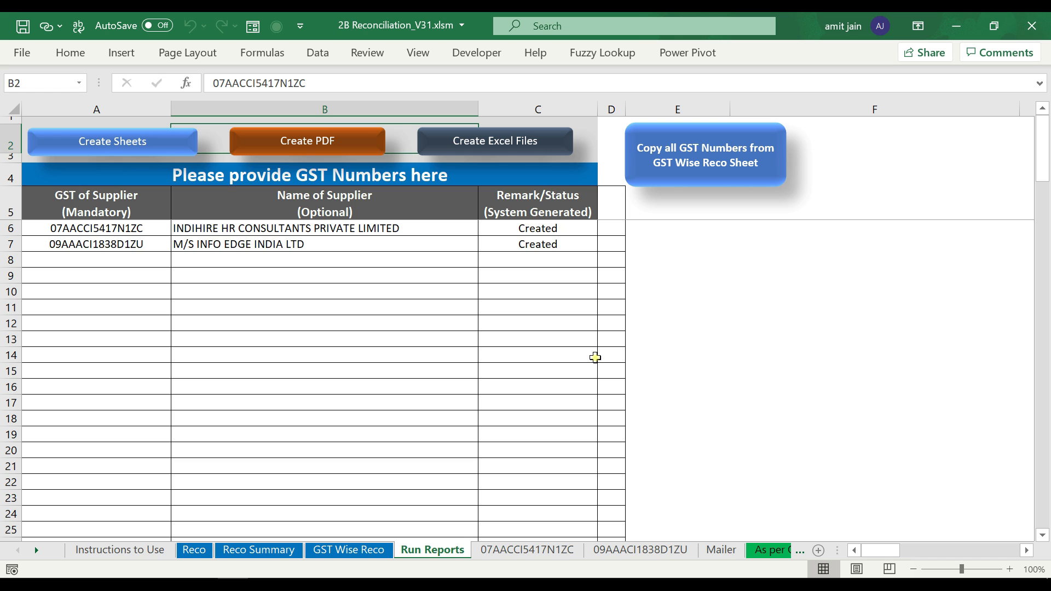
key("alt+Tab")
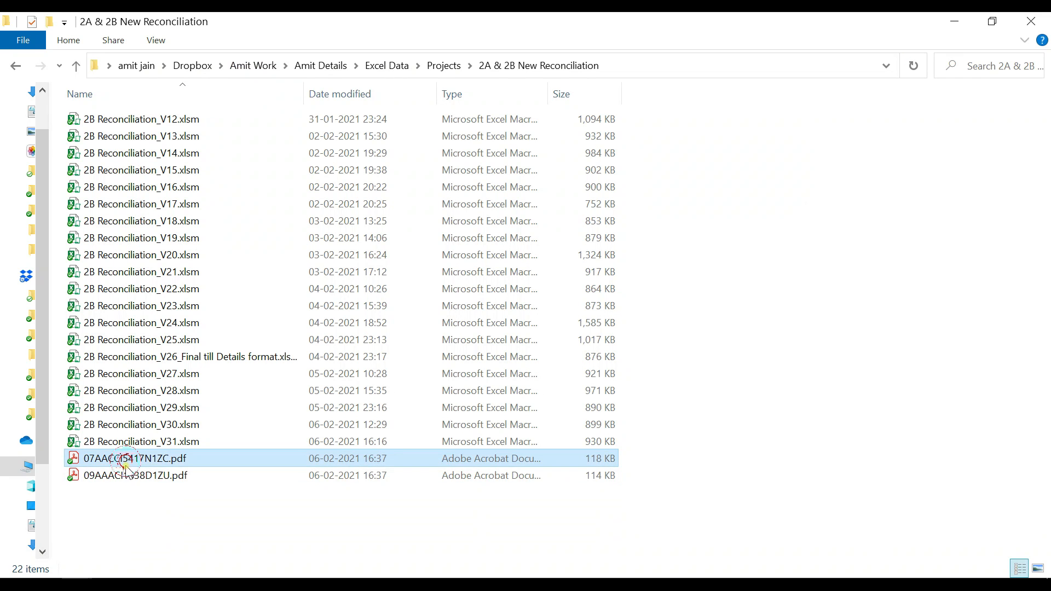
left_click(123, 477)
left_click(116, 459)
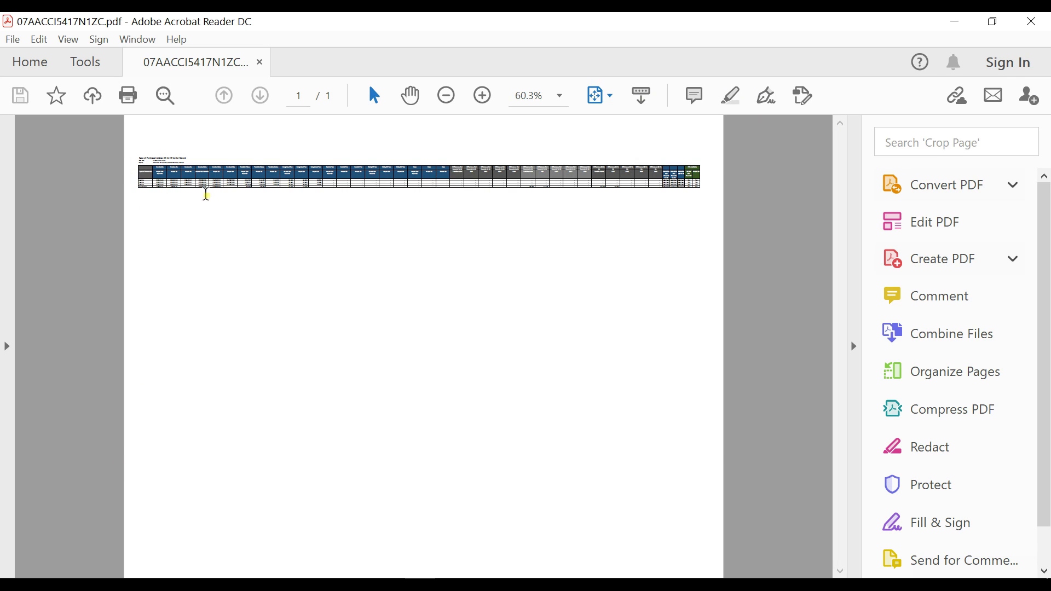
- Zoom and scroll the PDF to read the INDIHIRE HR CONSULTANTS reconciliation table
scroll(411, 293, "up", 4)
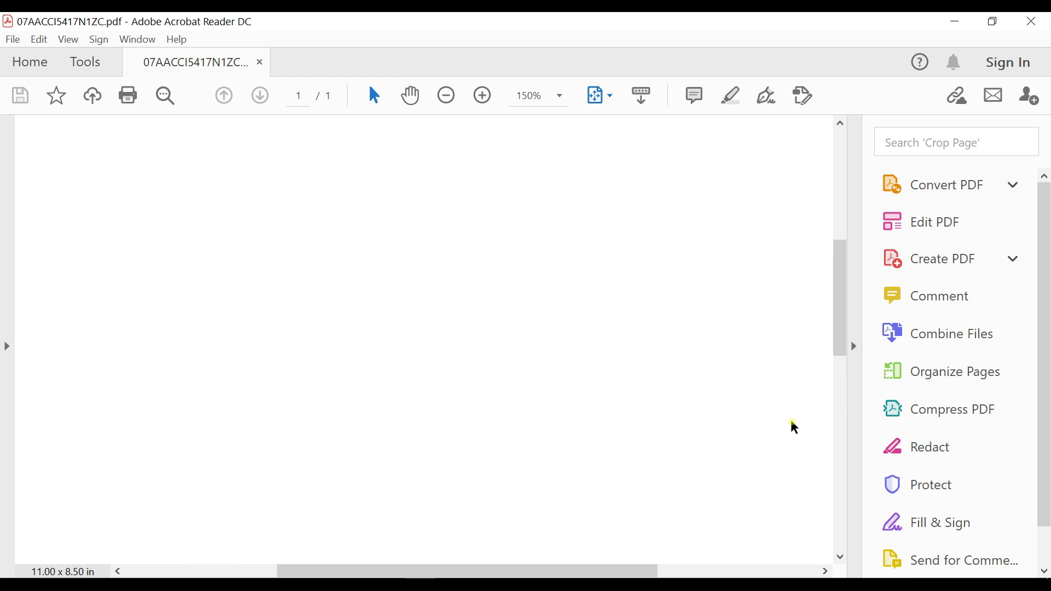
left_click_drag(657, 555, 488, 571)
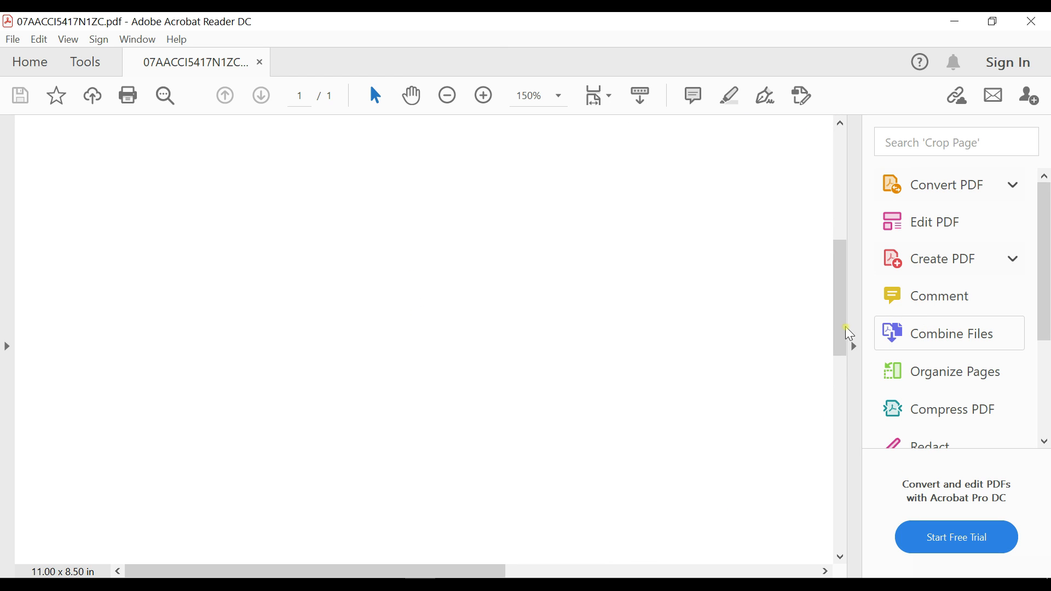
left_click_drag(840, 325, 853, 206)
scroll(469, 446, "up", 2)
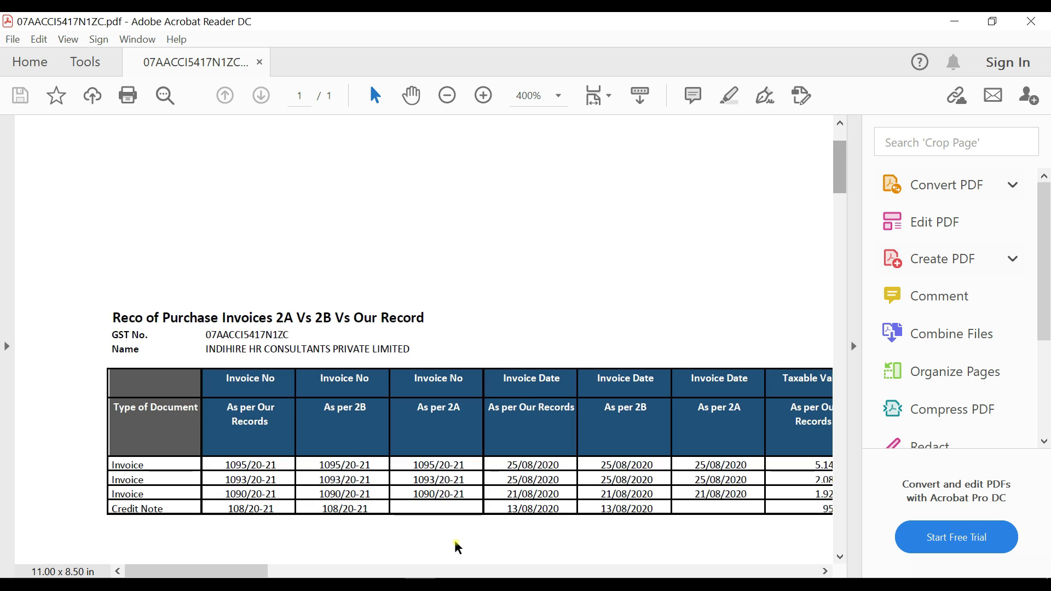
mouse_move(259, 573)
left_mouse_down()
mouse_move(810, 574)
mouse_move(259, 573)
left_mouse_up()
- Close Acrobat Reader and switch back to the Excel workbook
left_click(1031, 21)
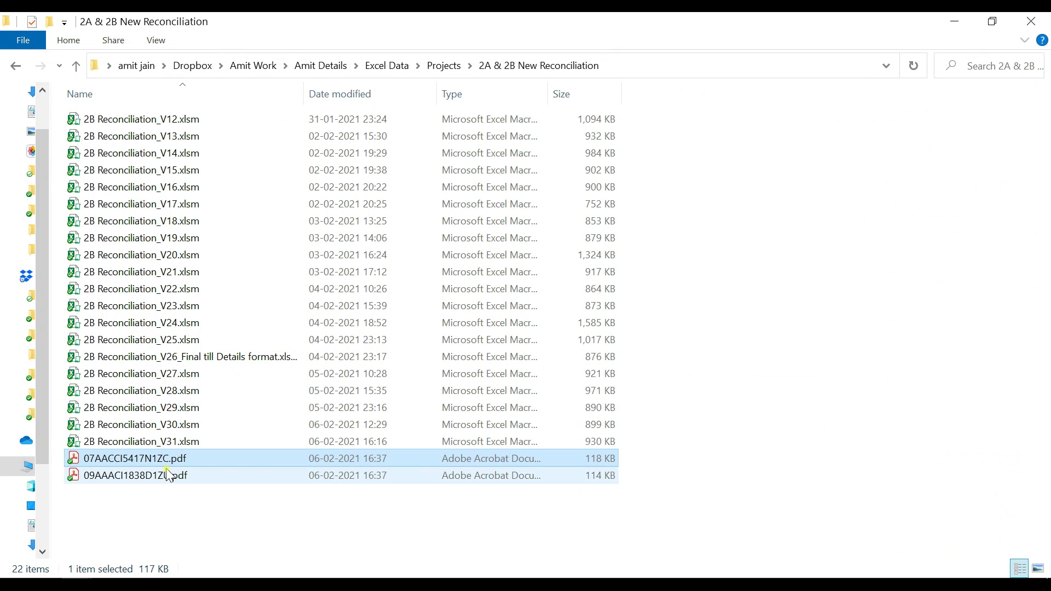
key("alt+Tab")
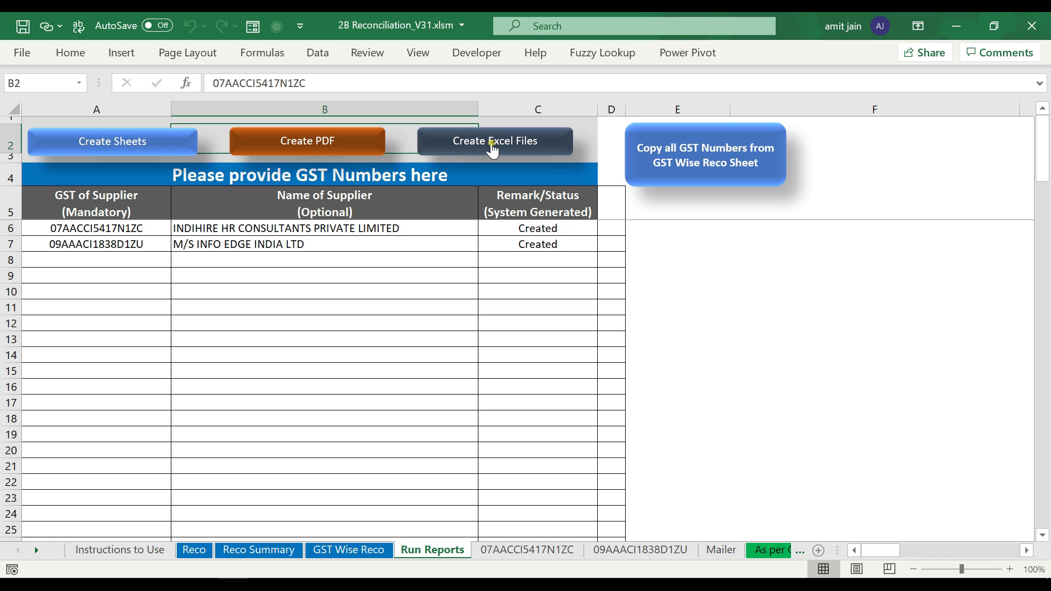
left_click(499, 151)
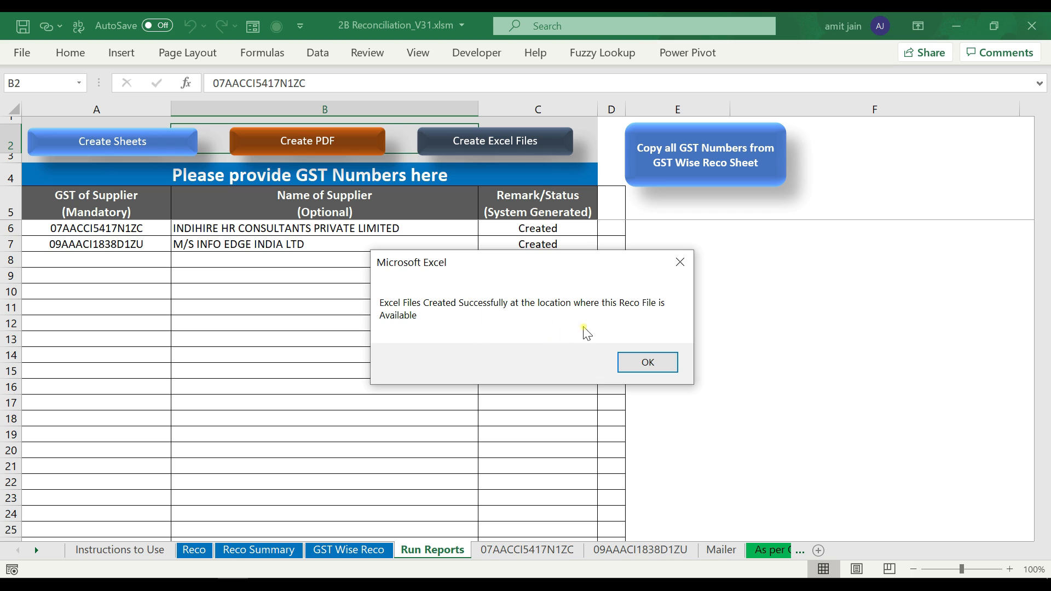
left_click(668, 365)
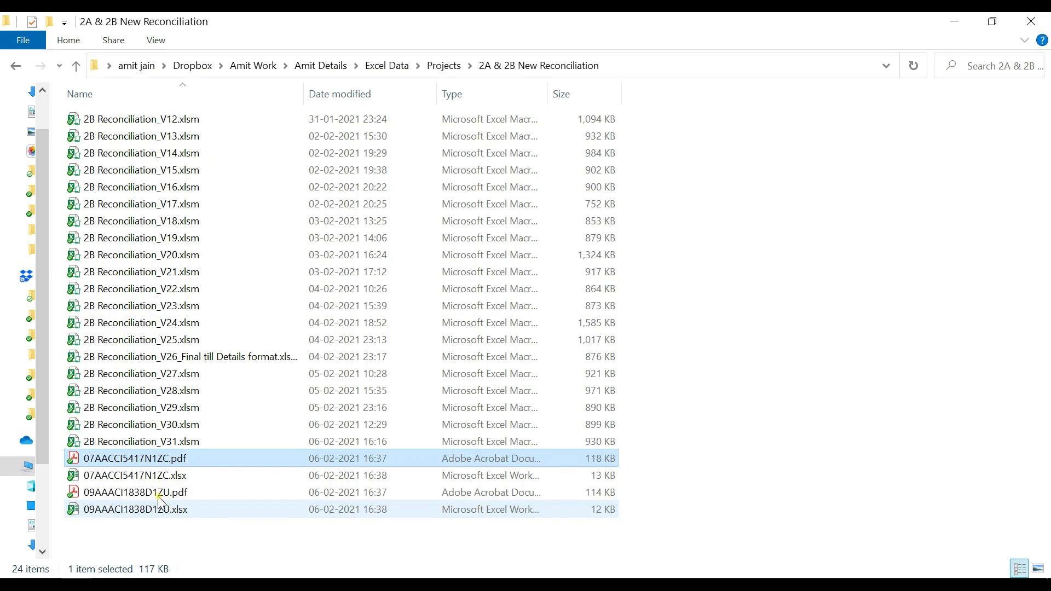
left_click(136, 475)
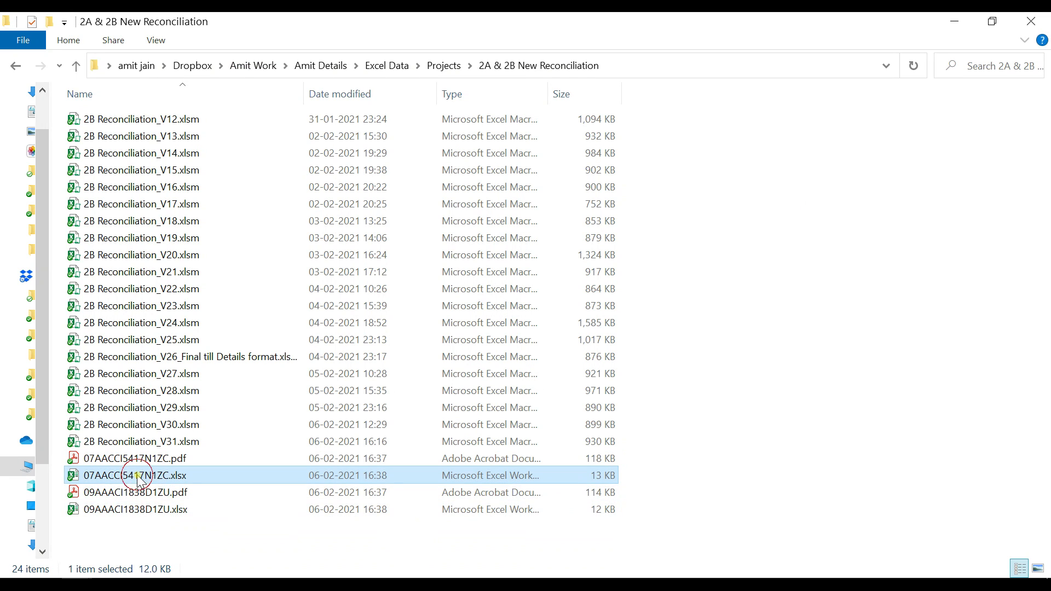
left_click(146, 510, "ctrl")
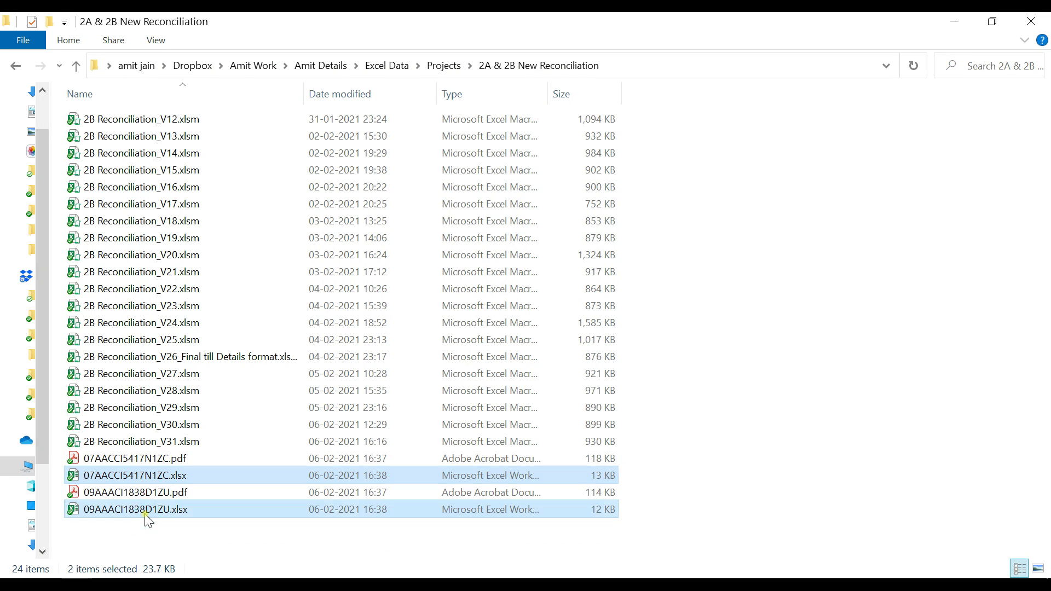
double_click(133, 476)
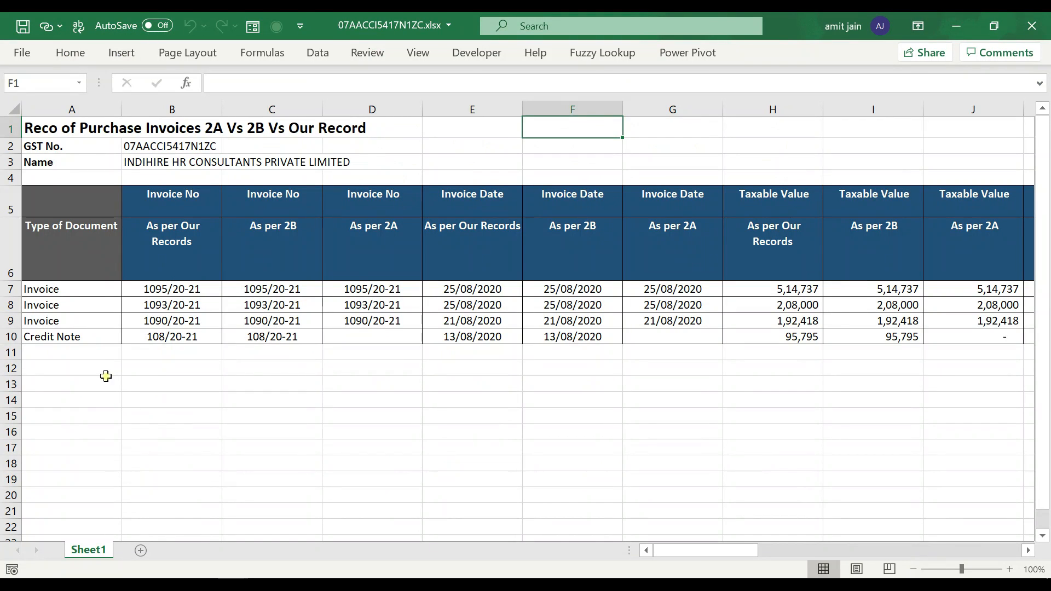
left_click(80, 245)
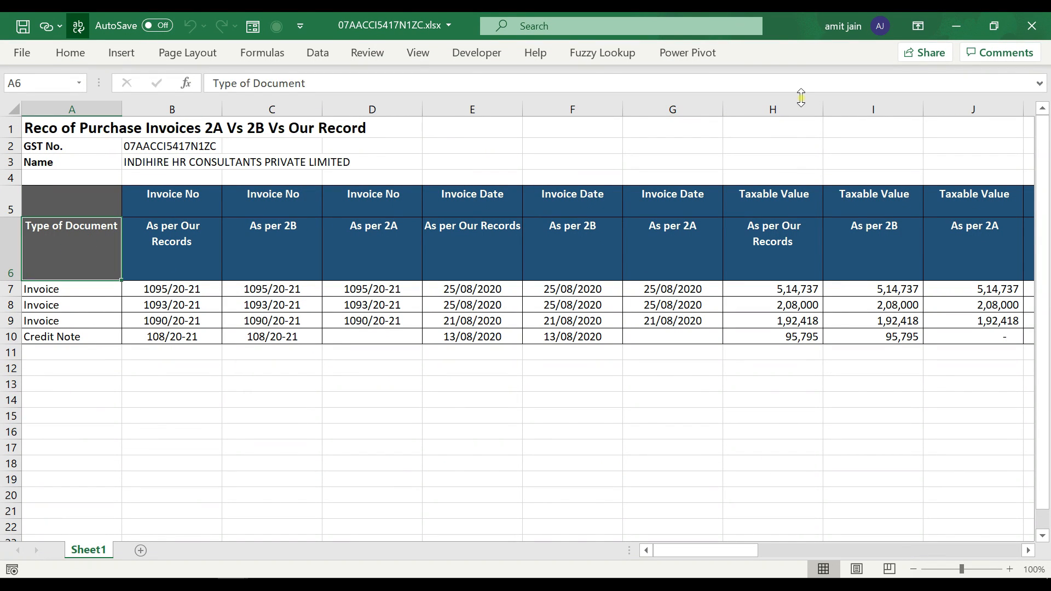
- Scan across the tax, difference, remarks and ITC columns, then close the supplier file
key("Right")
key("Right")
key("Right")
key("Right")
key("Right")
key("Right")
key("Right")
key("Right")
key("Right")
key("Right")
key("Right")
key("Right")
key("Right")
key("Right")
key("Right")
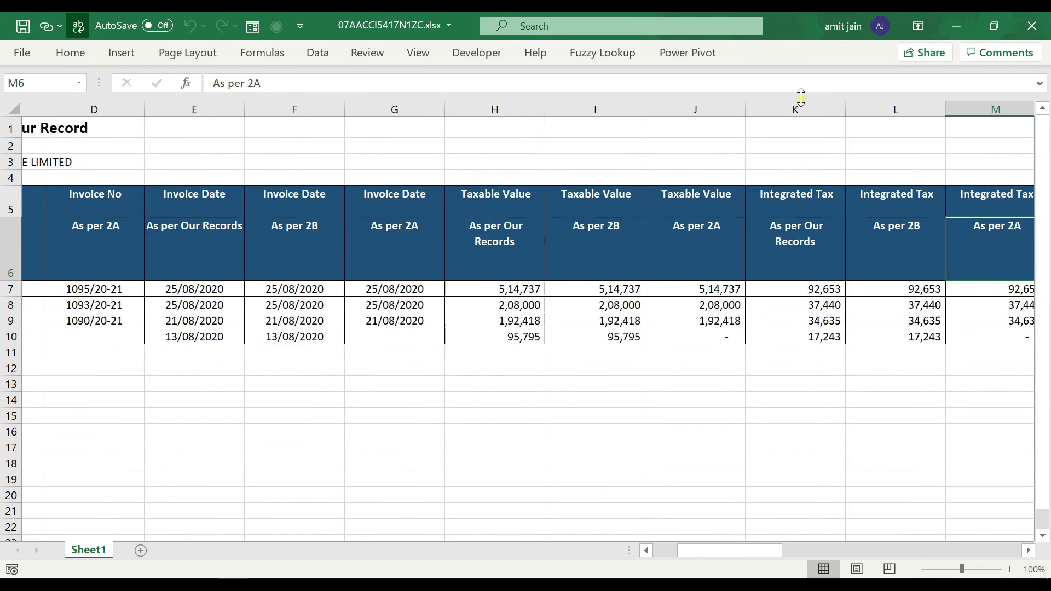
key("Right")
key("Right")
key("Right")
key("Right")
key("Right")
key("Right")
key("Right")
key("Right")
key("Right")
key("Right")
key("Right")
key("Right")
key("Right")
key("Right")
key("Right")
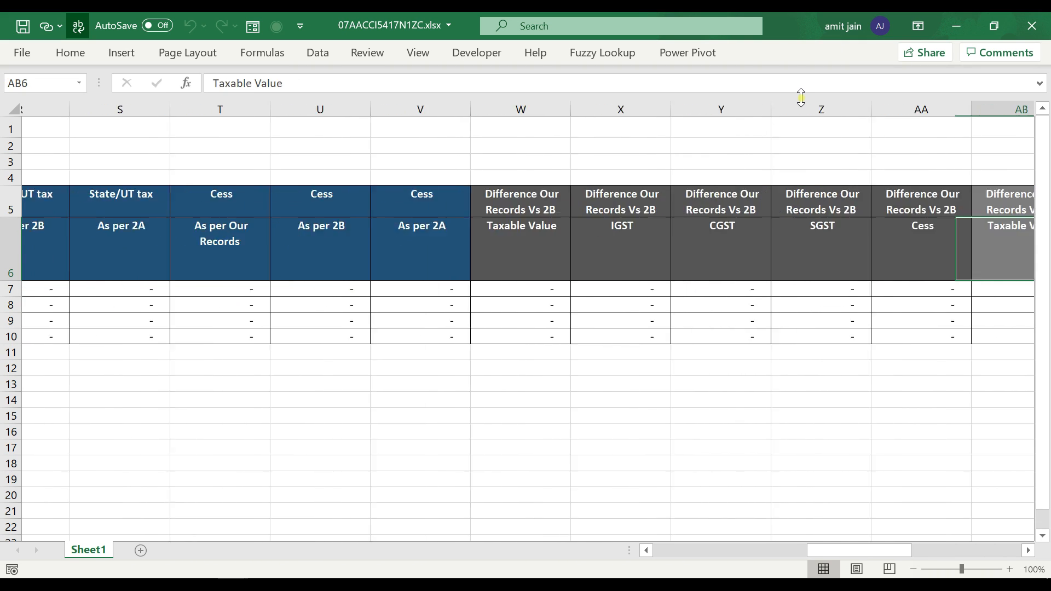
key("Right")
key("Right")
key("Right")
key("Right")
key("Right")
key("Right")
key("Right")
key("Right")
key("Right")
key("Right")
key("Right")
key("Right")
key("Right")
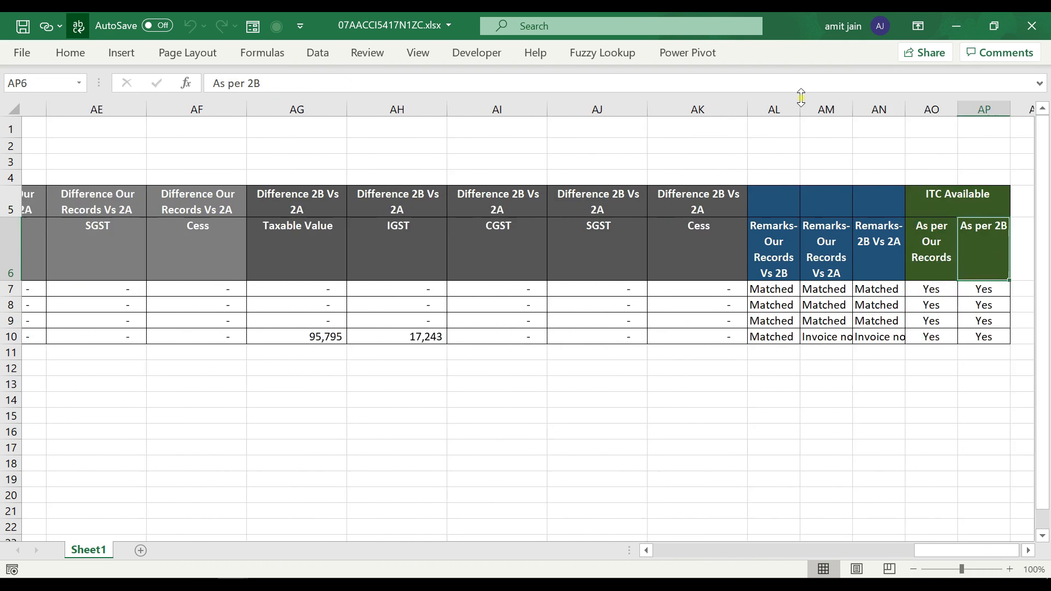
key("Left")
key("Left")
key("Left")
key("Left")
key("Left")
key("Left")
key("Left")
key("Left")
key("Left")
key("Left")
key("Left")
key("Left")
key("Left")
key("Left")
key("Left")
key("Left")
key("Left")
key("Left")
key("Left")
key("Left")
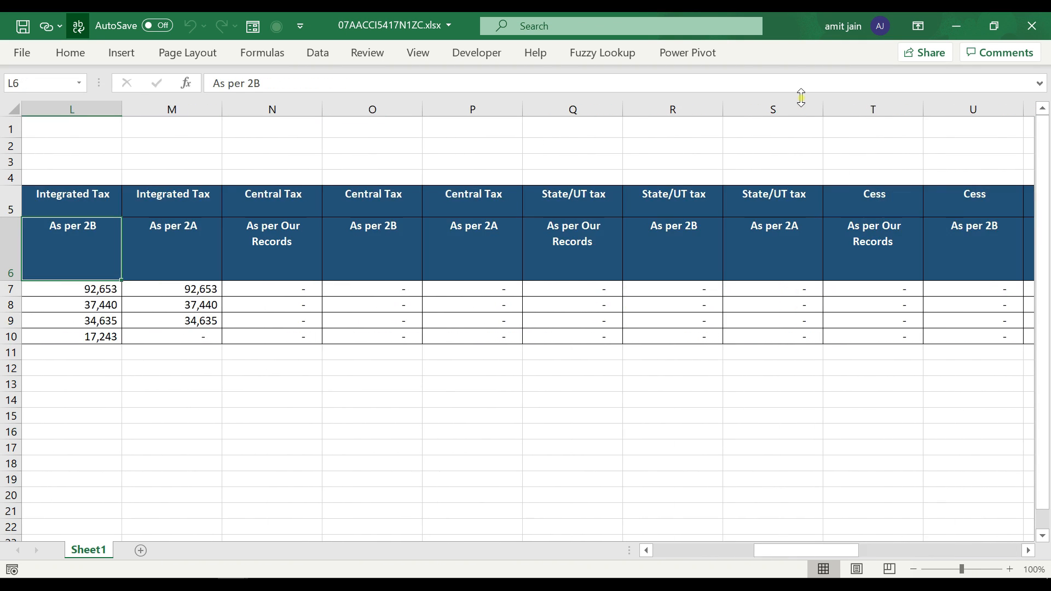
left_click(1031, 26)
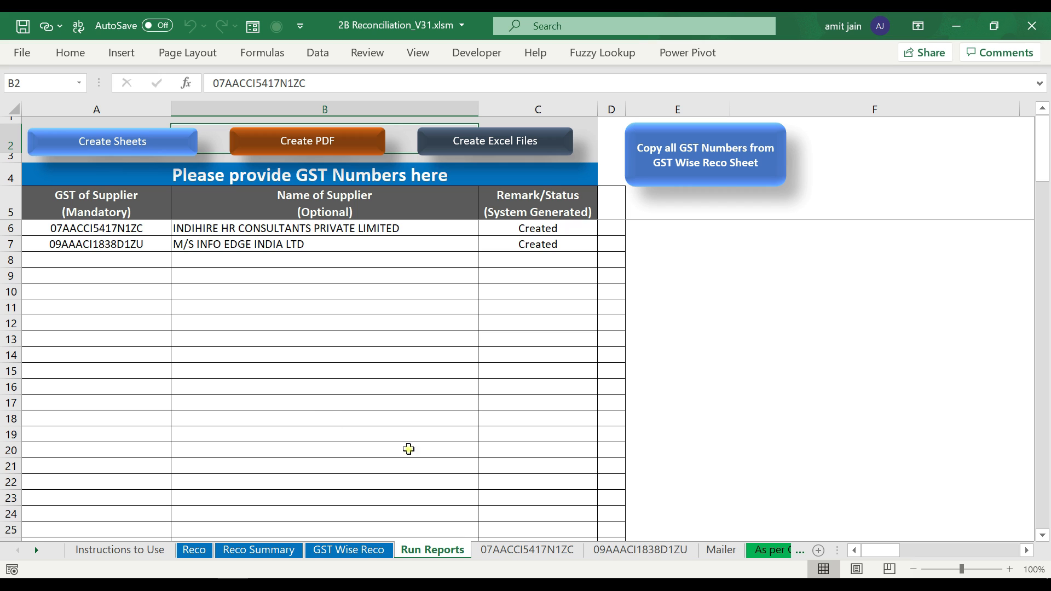
- Move the Mailer sheet tab to sit right after Run Reports
left_click(721, 550)
left_click_drag(725, 553, 503, 557)
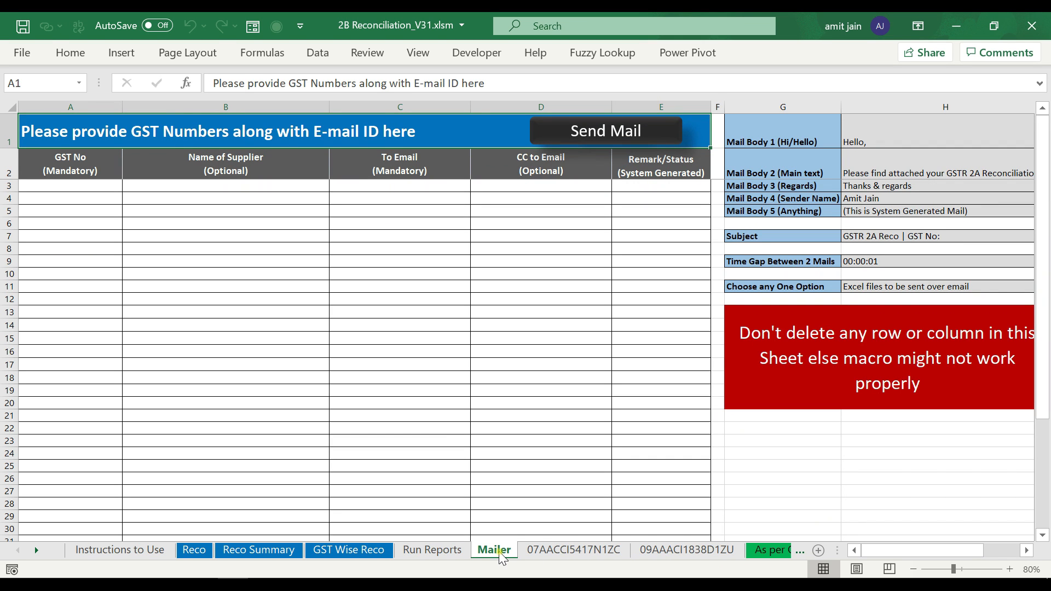
left_click(86, 186)
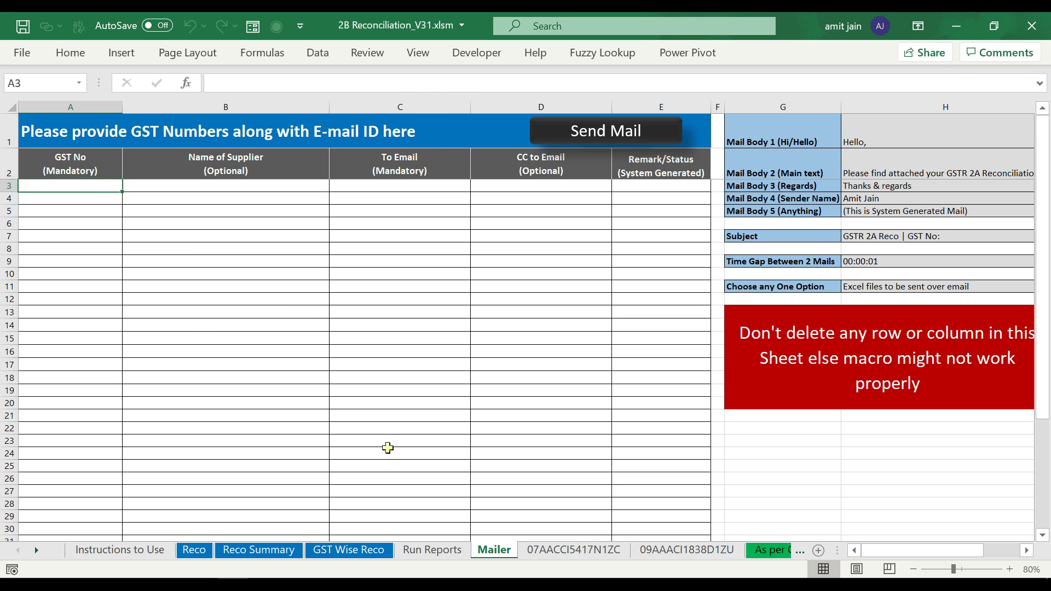
- Copy both suppliers' GST numbers and names from Run Reports into Mailer A3 as values
left_click(412, 550)
left_click_drag(100, 228, 105, 241)
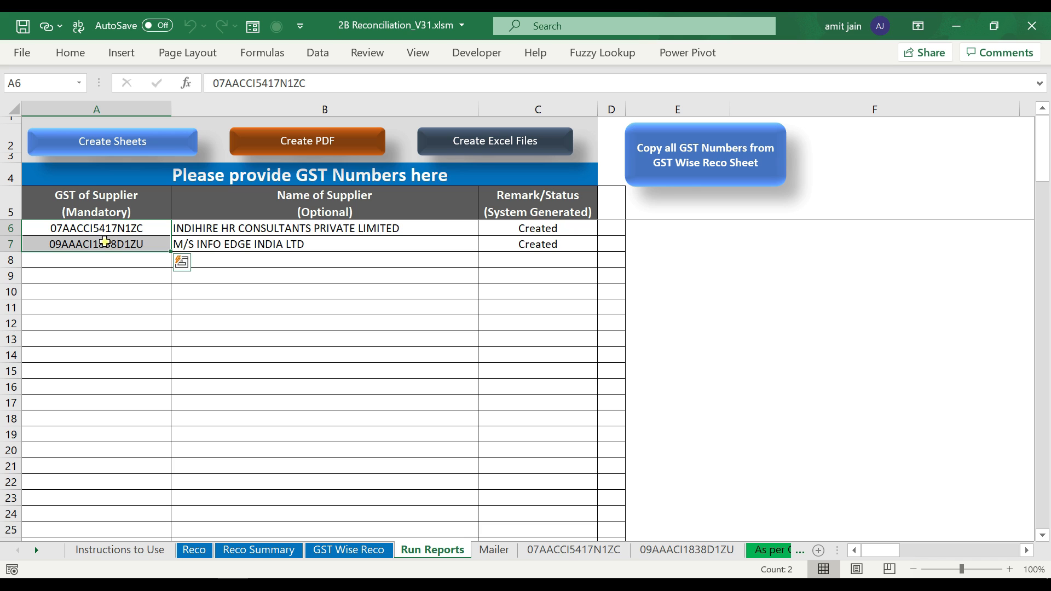
left_click_drag(105, 241, 187, 244)
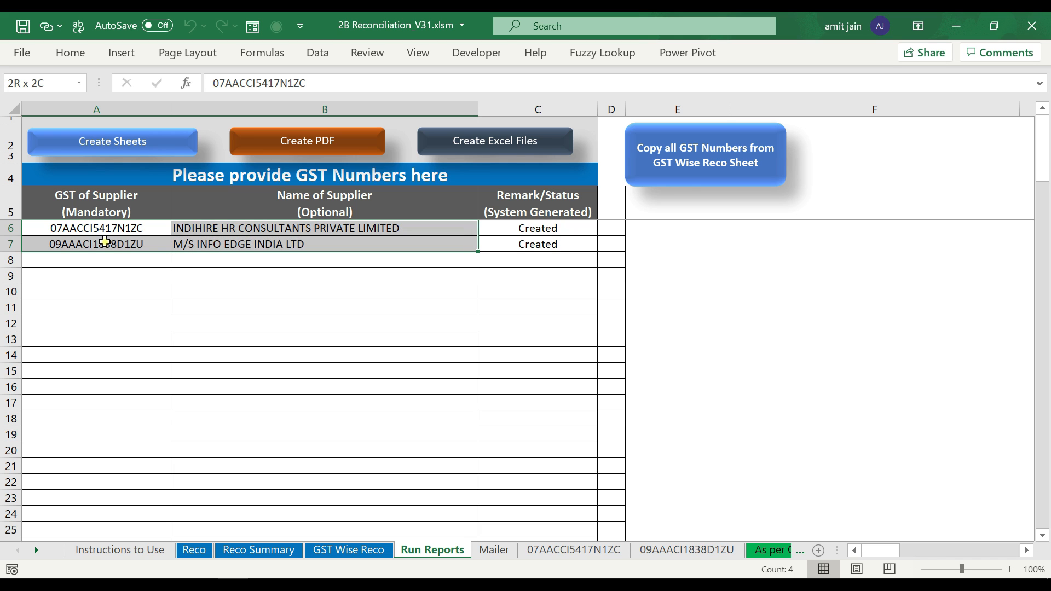
key("ctrl+c")
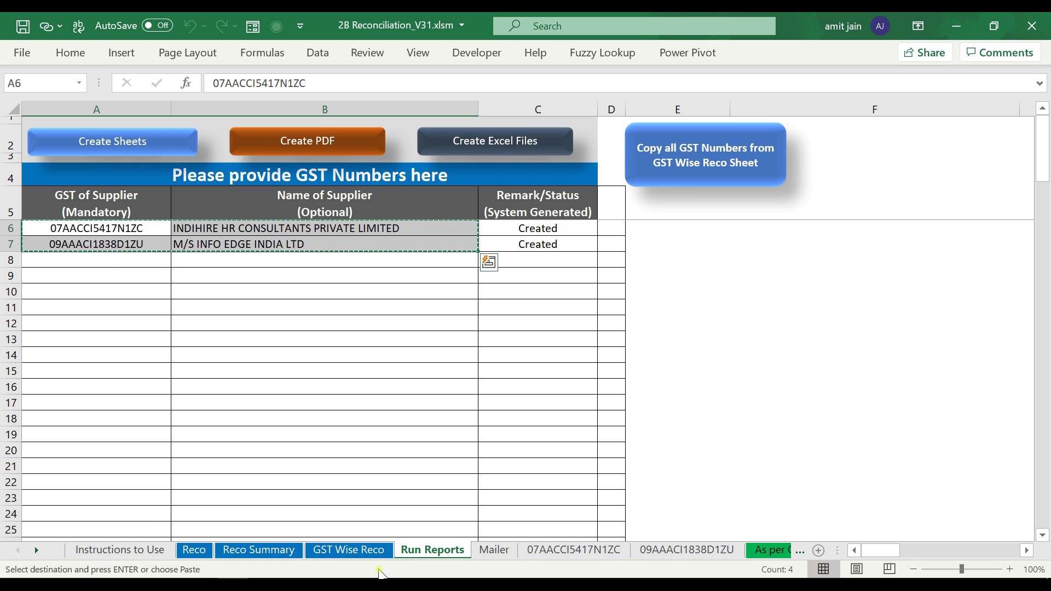
left_click(486, 551)
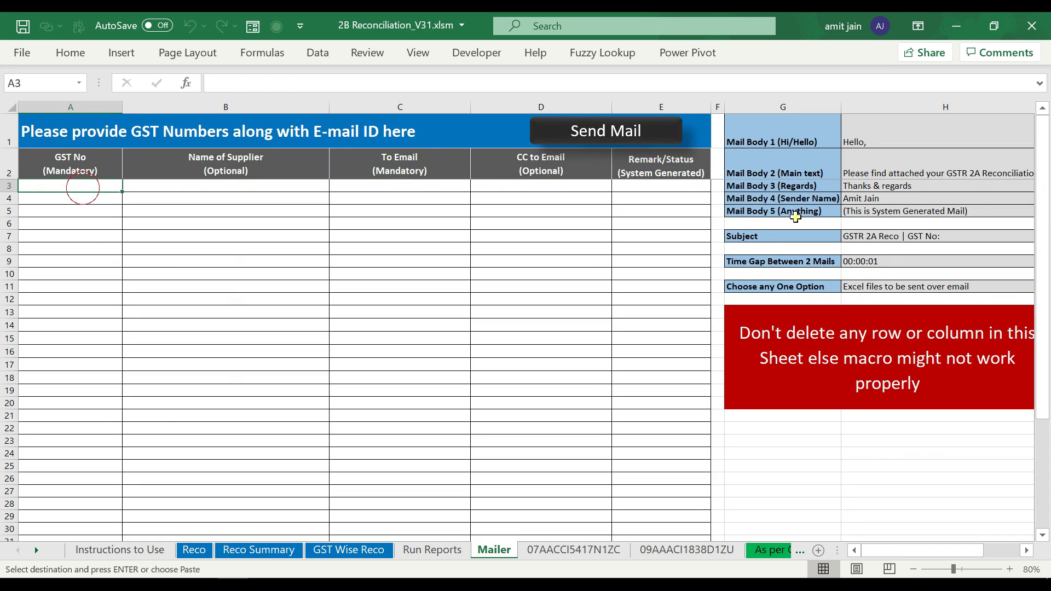
key("ctrl+alt+v")
key("v")
key("Return")
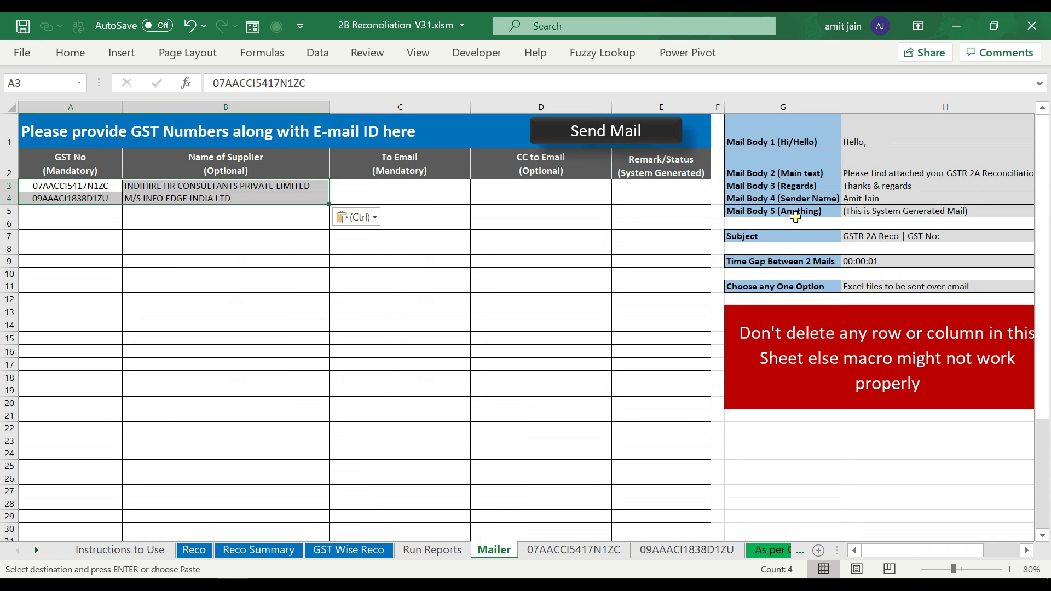
- Enter the recipient e-mail address in C3 and fill it down to C4
key("Right")
key("Right")
key("Up")
key("Down")
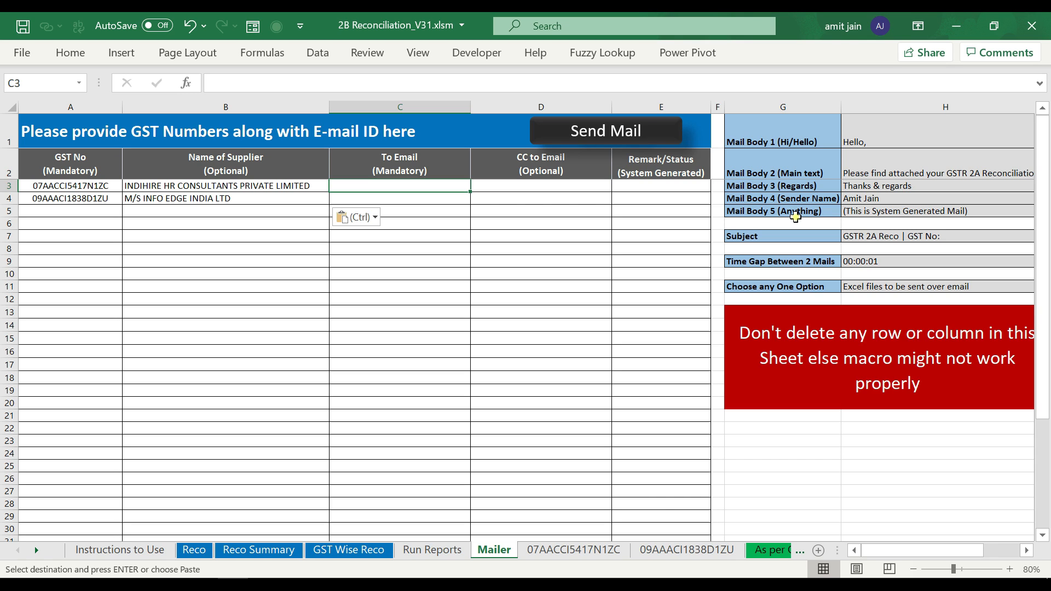
key("Return")
key("ctrl+d")
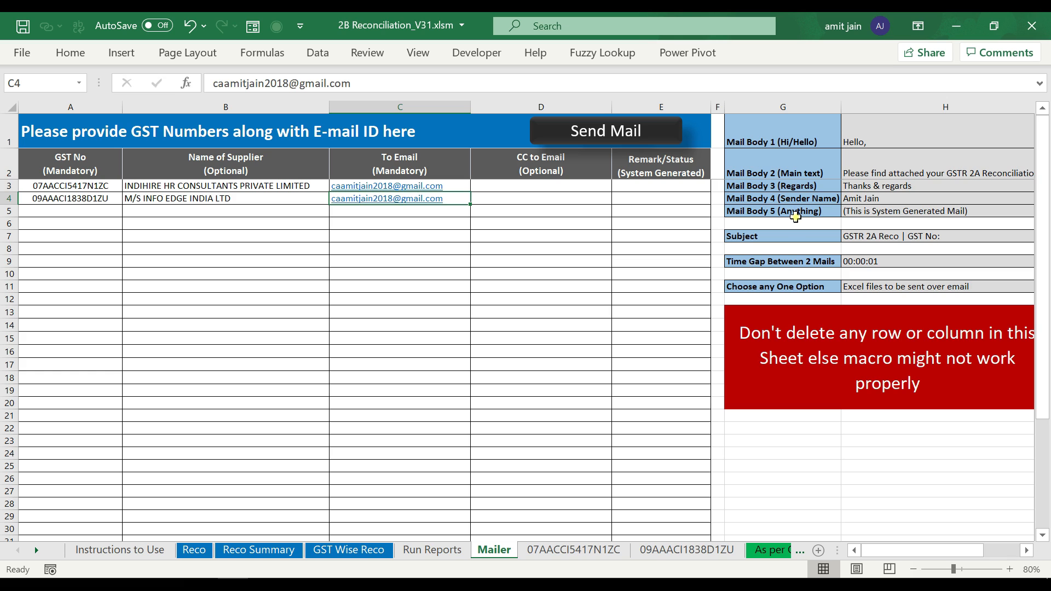
key("Up")
key("Right")
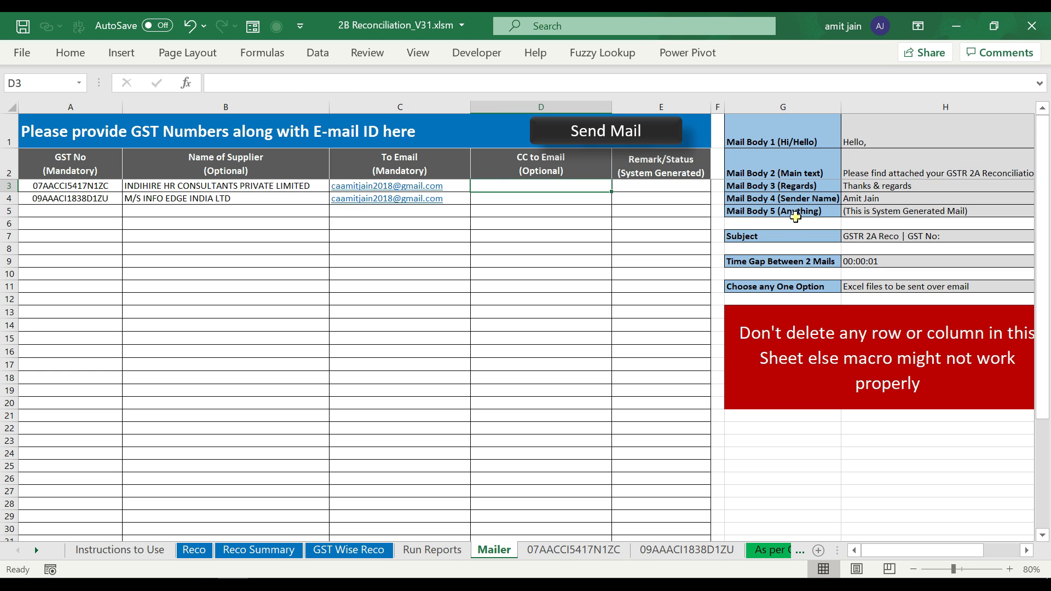
key("Down")
key("Up")
key("Up")
key("Right")
key("Down")
key("Down")
key("Up")
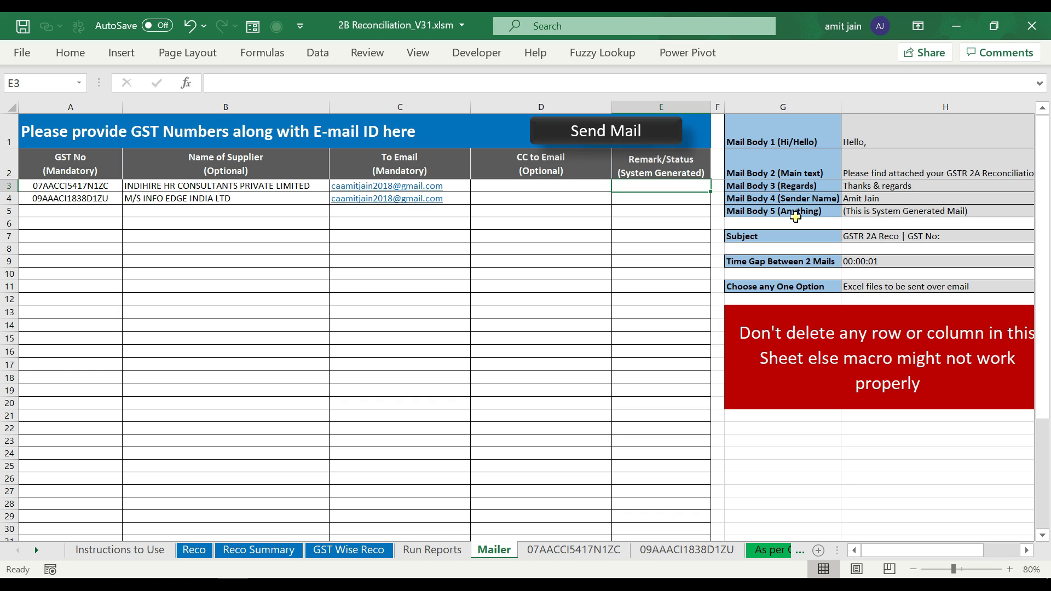
key("Left")
key("Left")
key("Left")
key("Left")
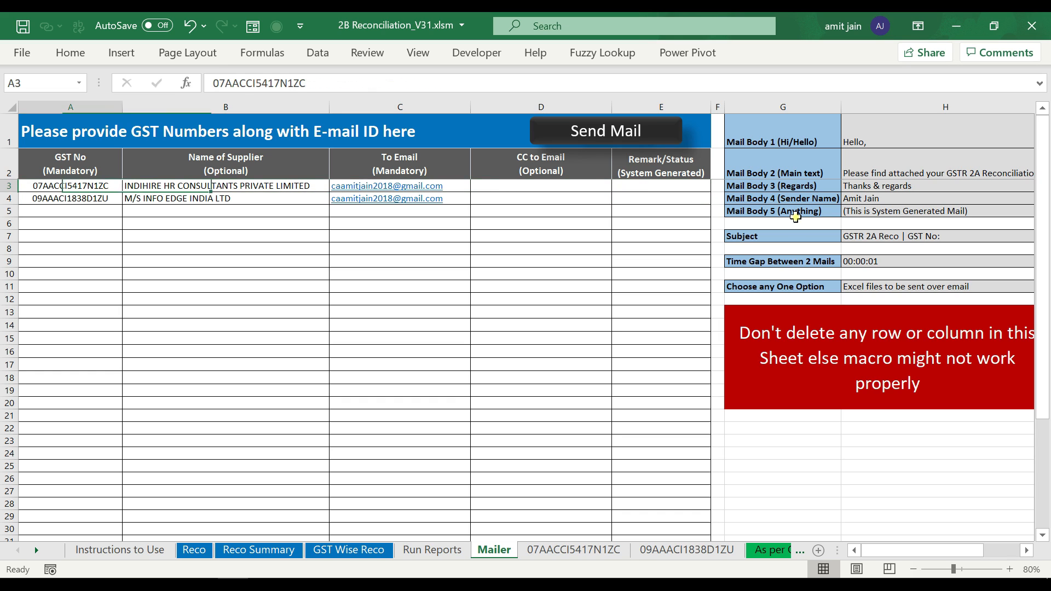
key("Right")
key("Left")
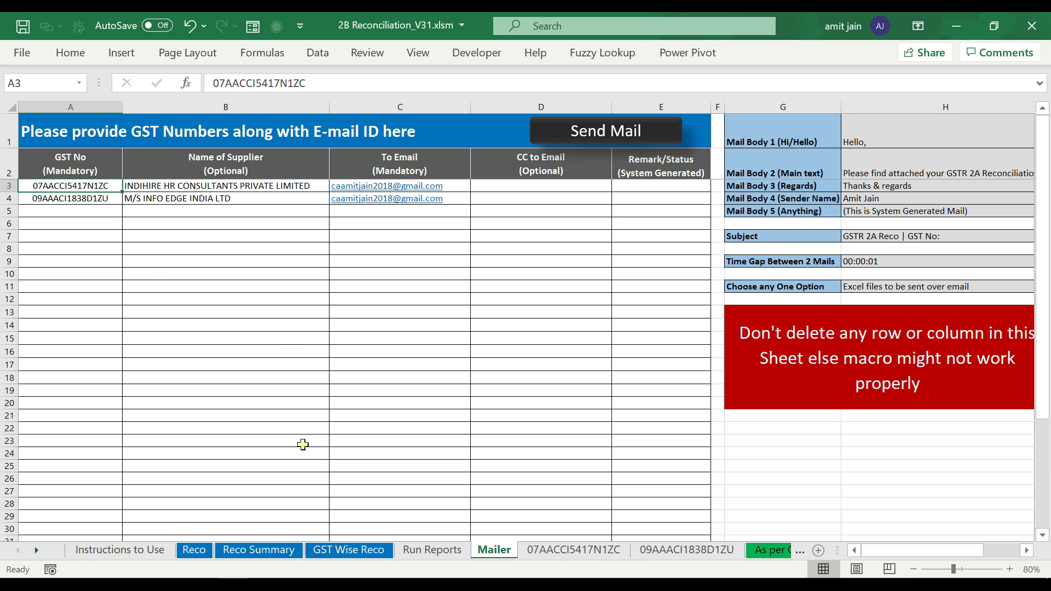
left_click(899, 120)
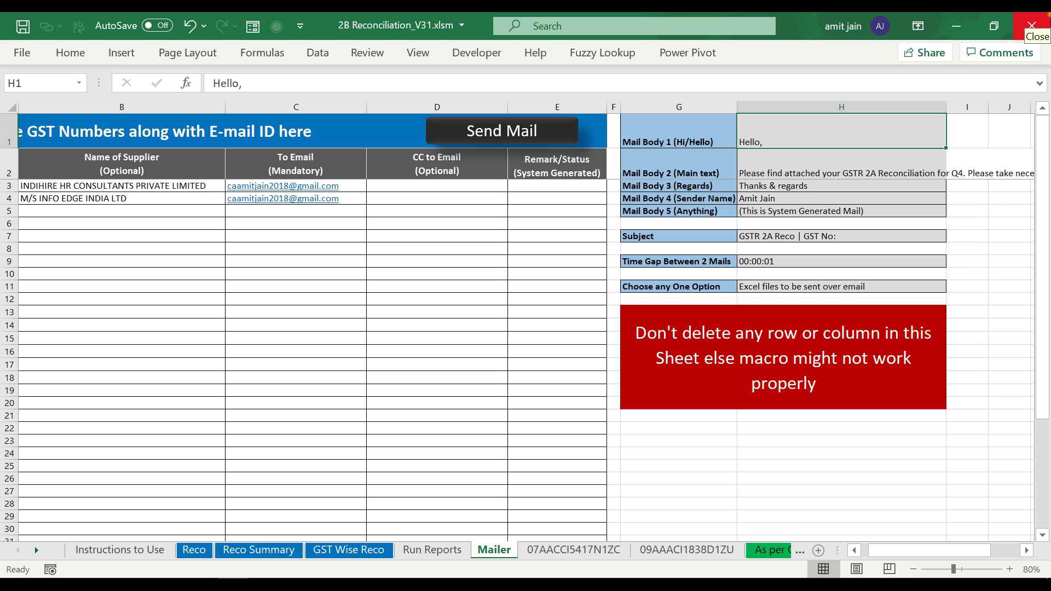
key("Down")
key("Left")
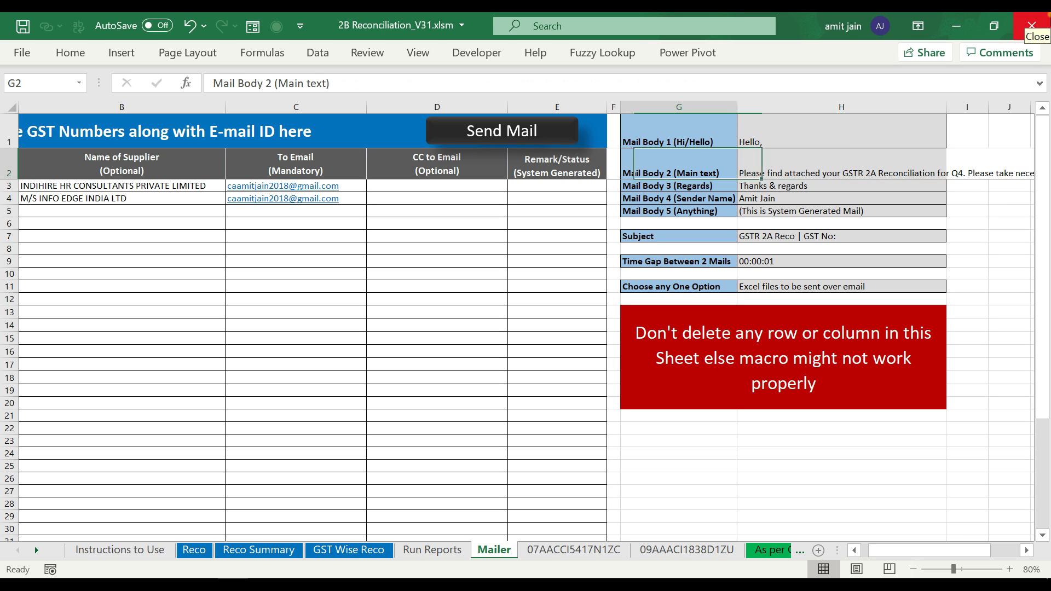
key("Right")
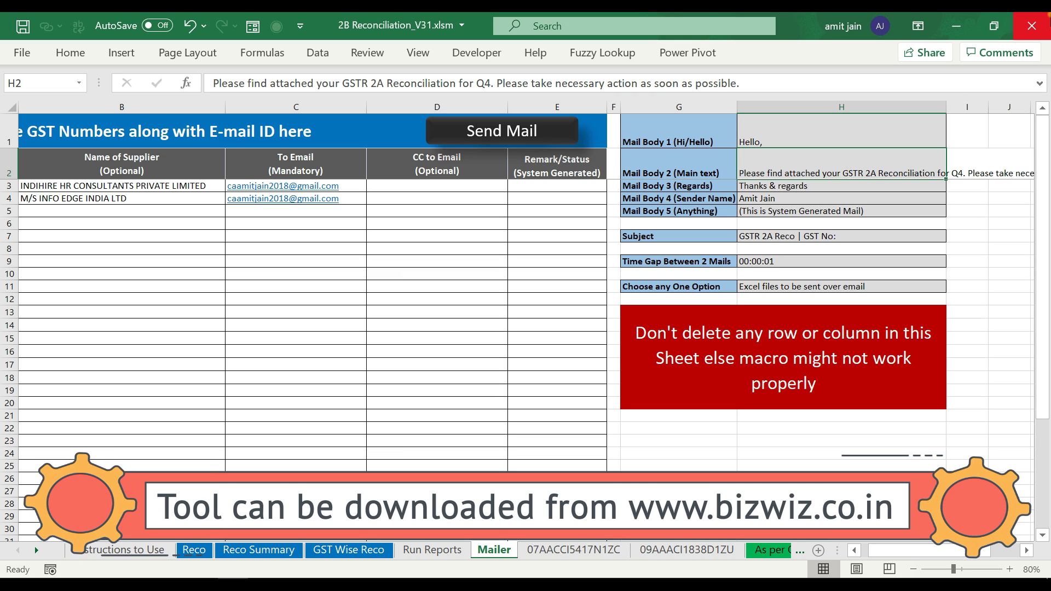
key("Down")
key("Down")
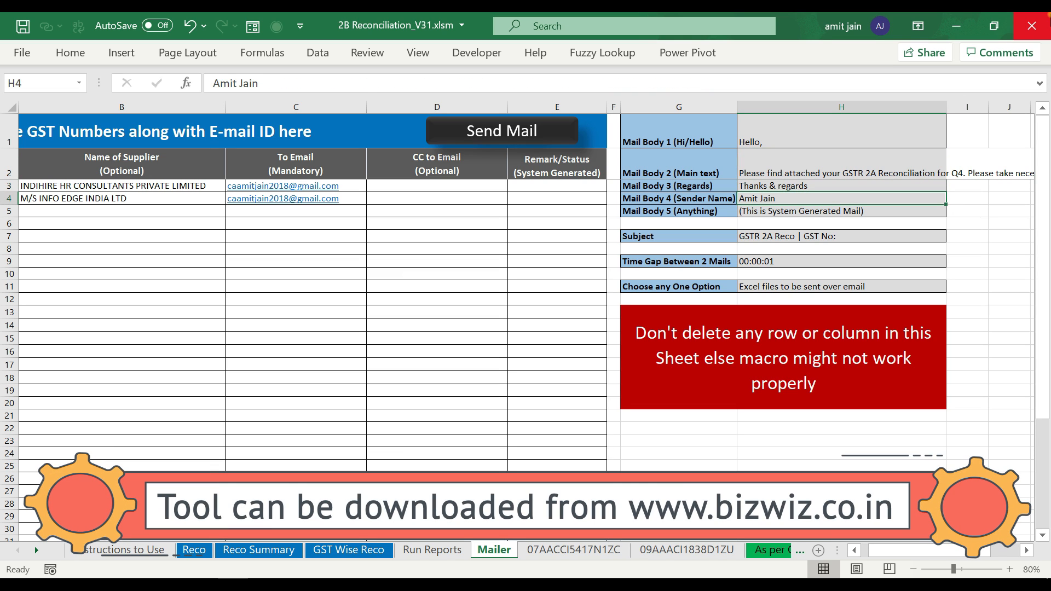
key("Down")
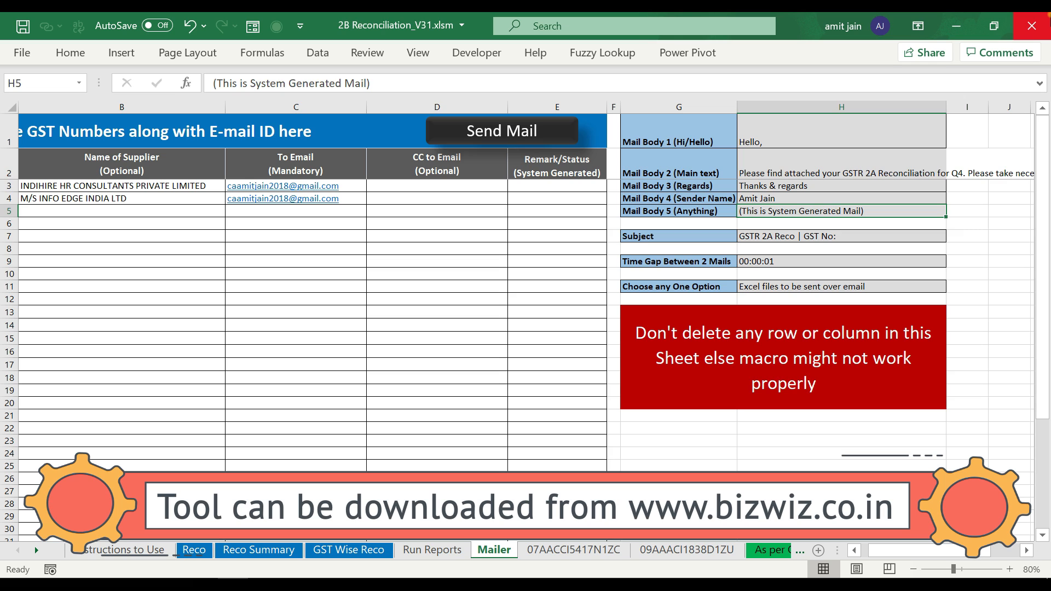
key("Left")
key("Up")
key("Up")
key("Up")
key("Up")
key("Down")
key("Down")
key("Down")
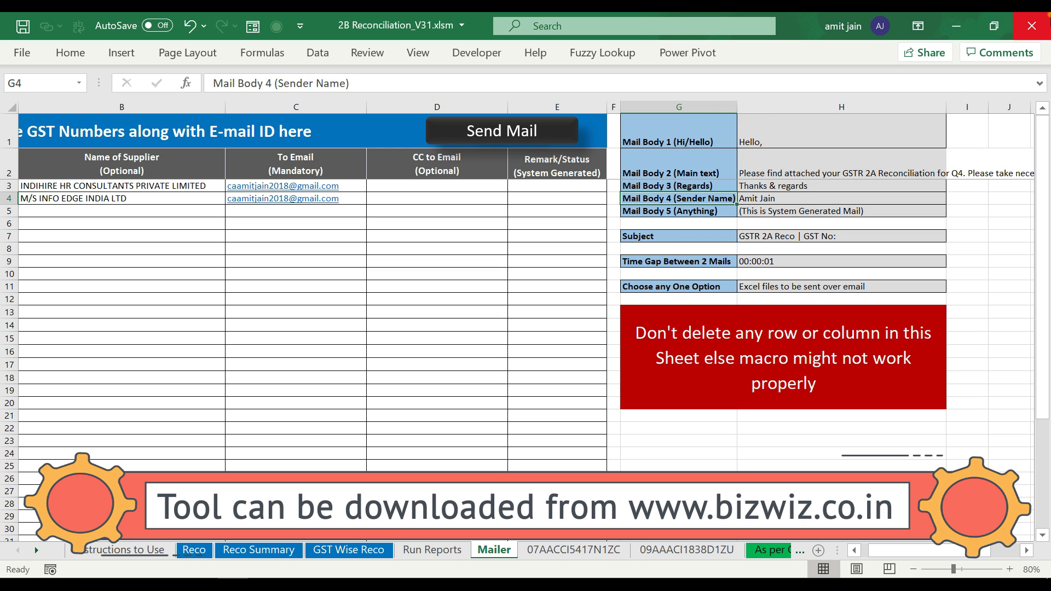
key("Right")
key("Up")
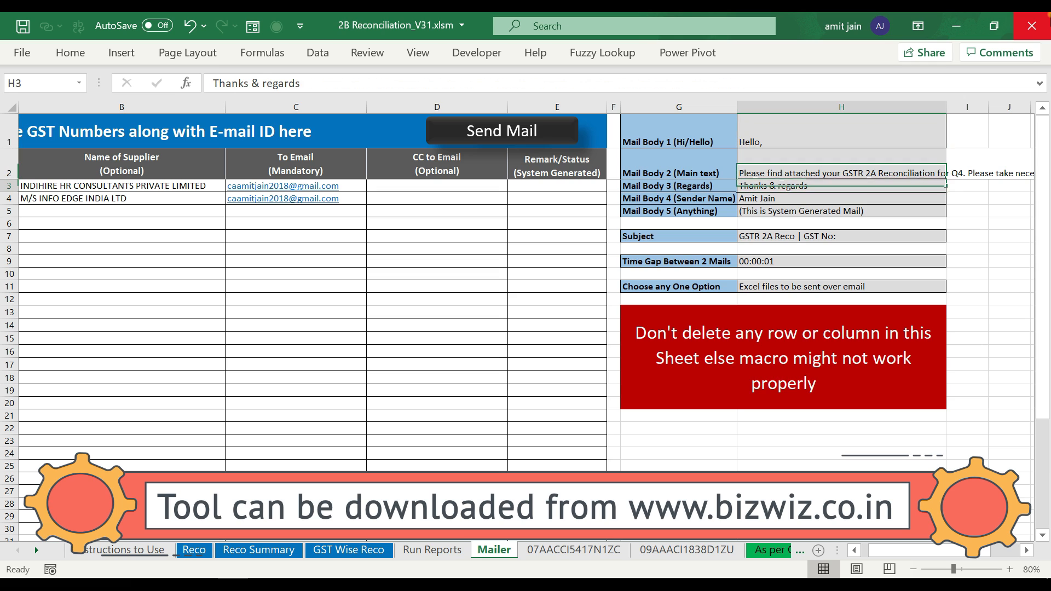
key("Down")
key("Down")
key("Down")
key("Down")
key("Left")
key("Right")
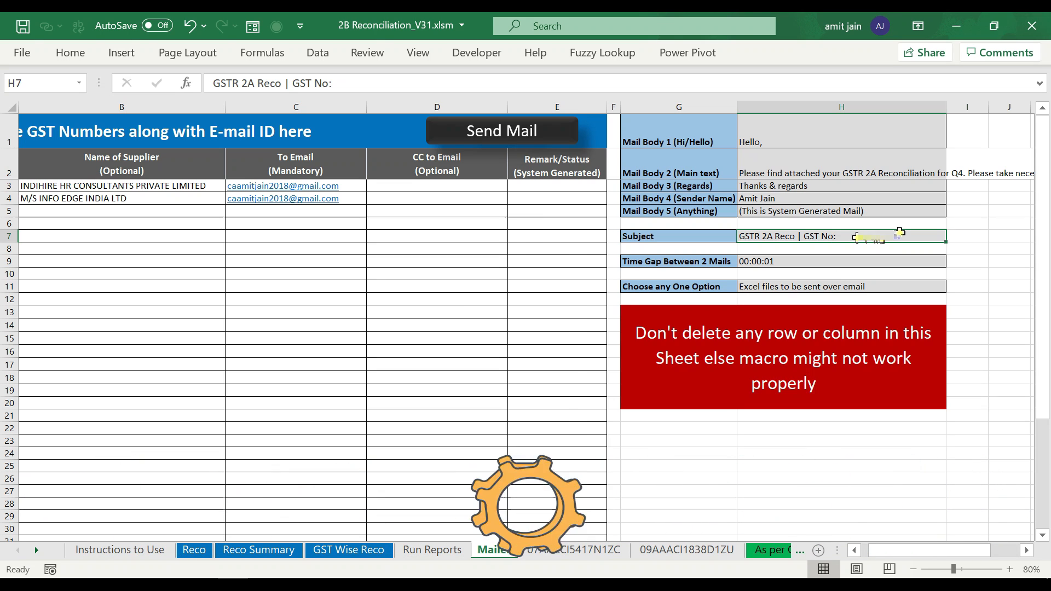
left_click(826, 267)
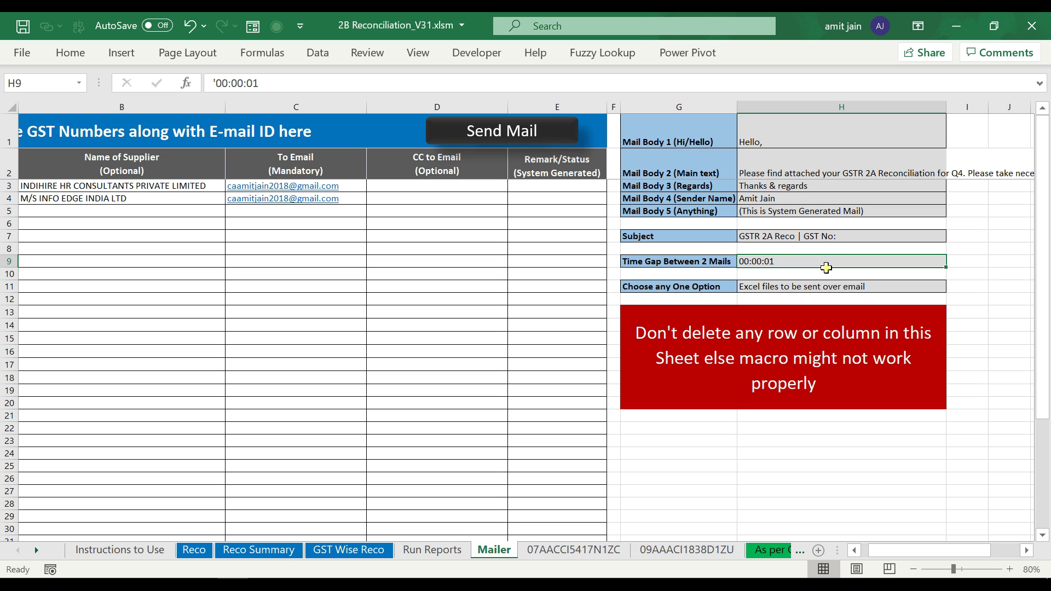
left_click(820, 261)
double_click(820, 261)
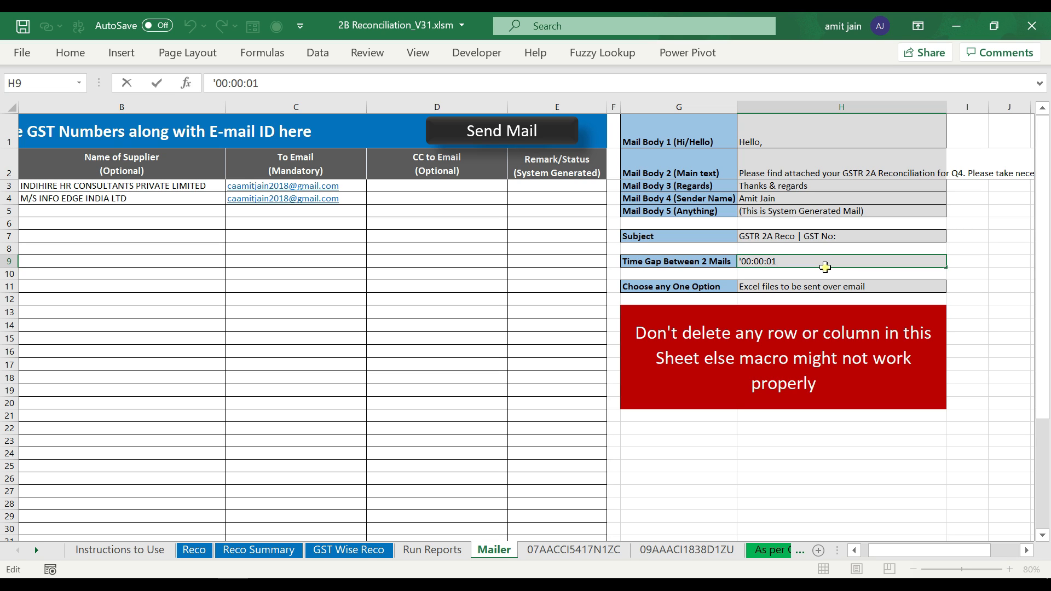
- Choose 'PDF files to be sent over email' in H11, save, and send the supplier mails
left_click(856, 284)
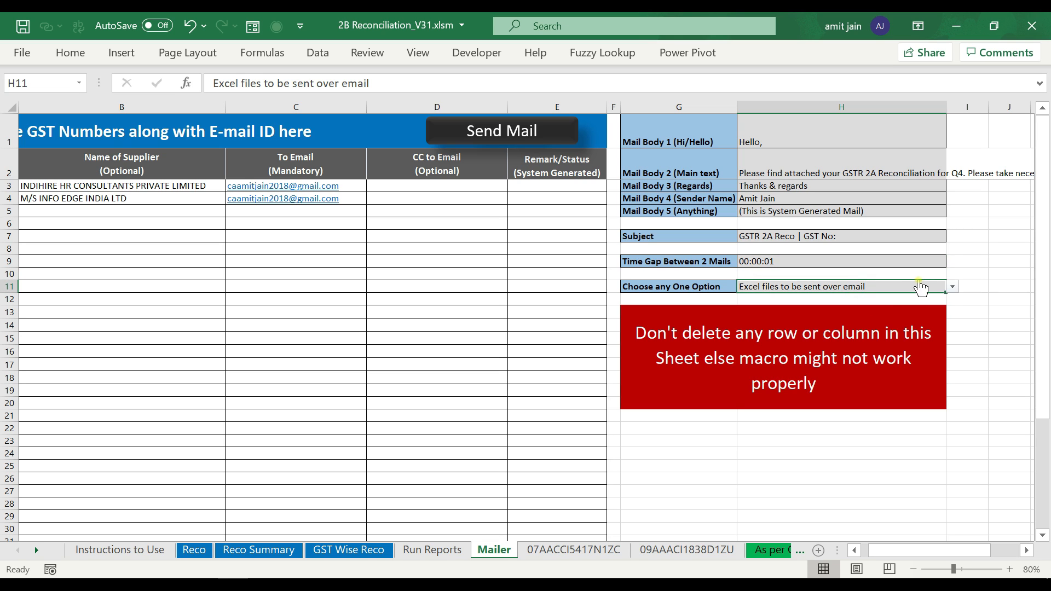
left_click(952, 286)
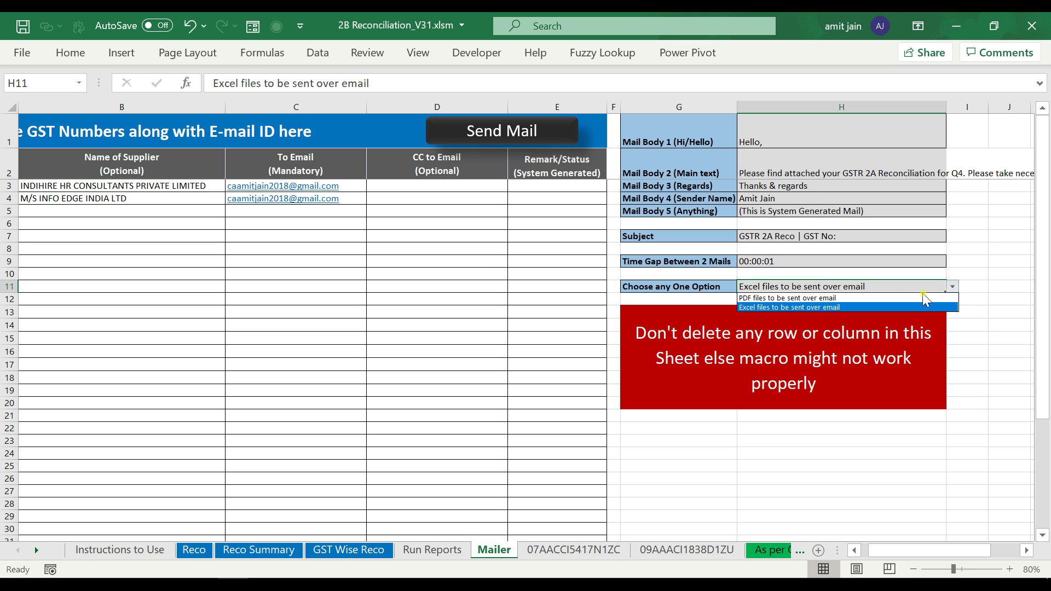
left_click(871, 299)
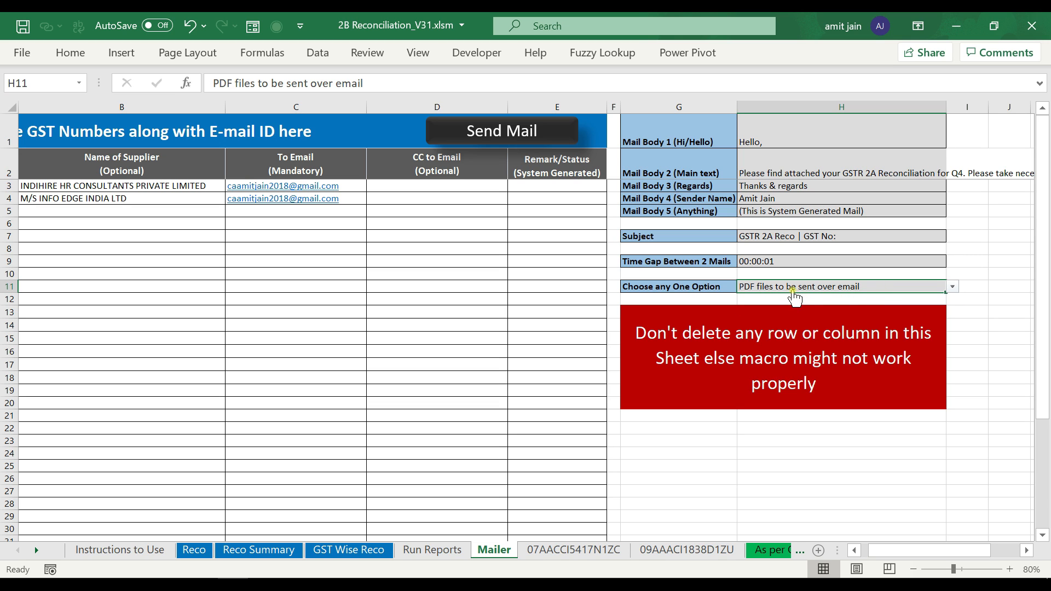
key("ctrl+s")
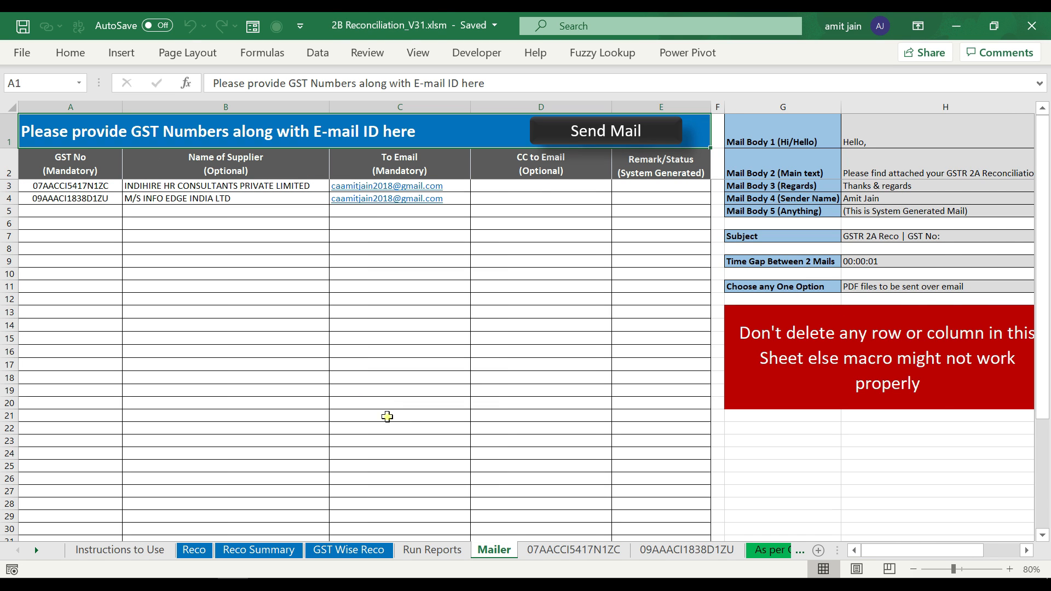
left_click(582, 136)
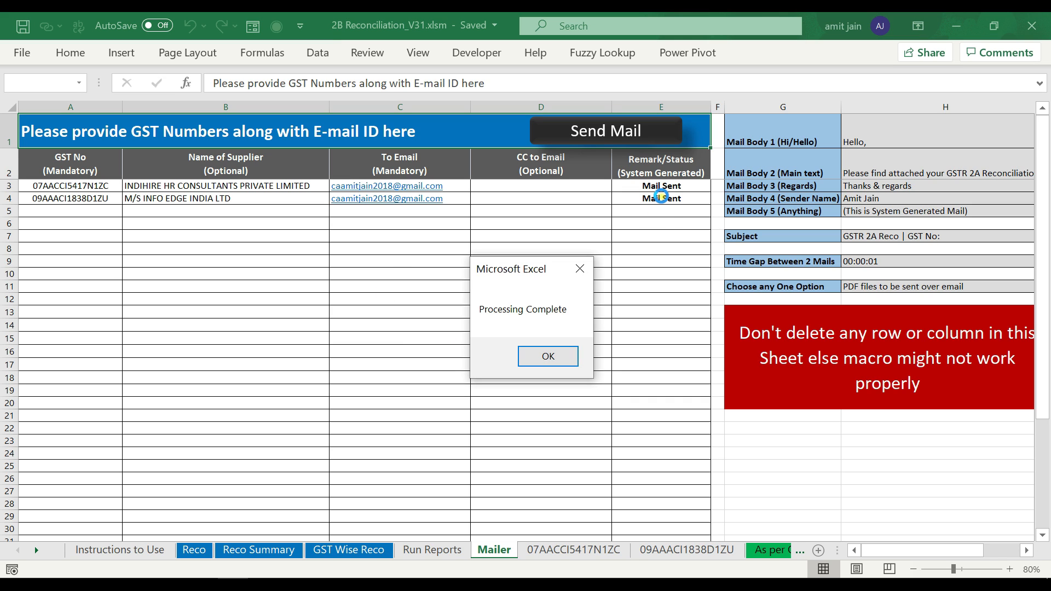
left_click(547, 356)
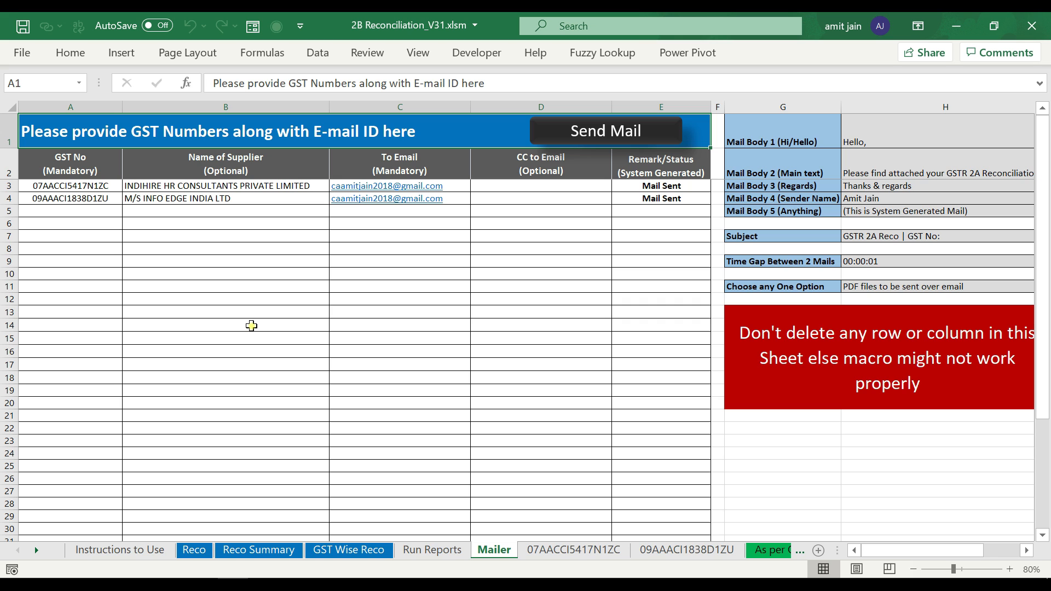
left_click(327, 584)
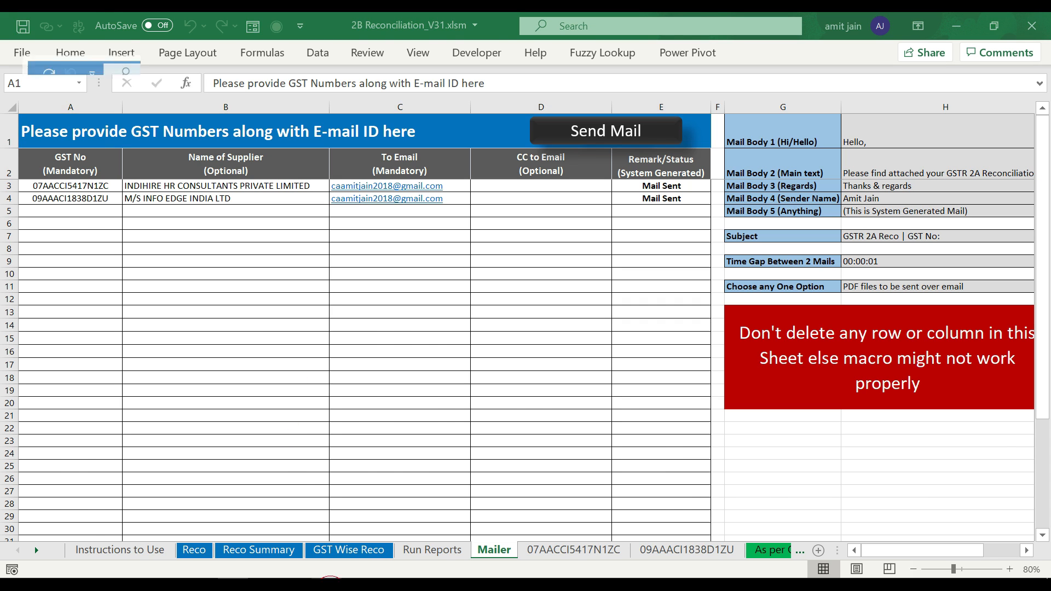
- In Sent_Items, check the INFO EDGE and INDIHIRE emails each carry their PDF reco file
left_click(22, 164)
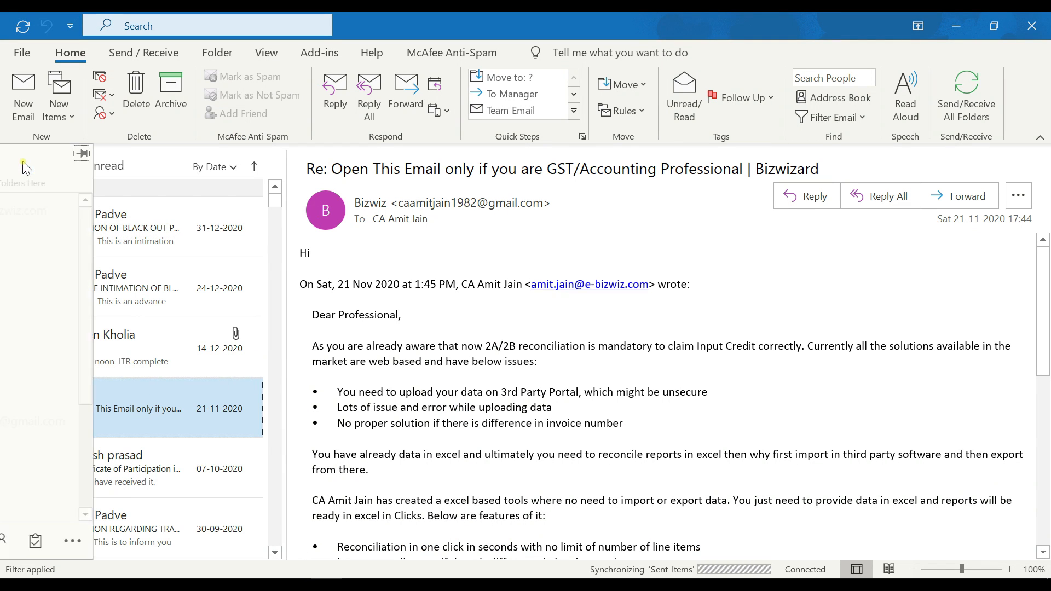
left_click(50, 269)
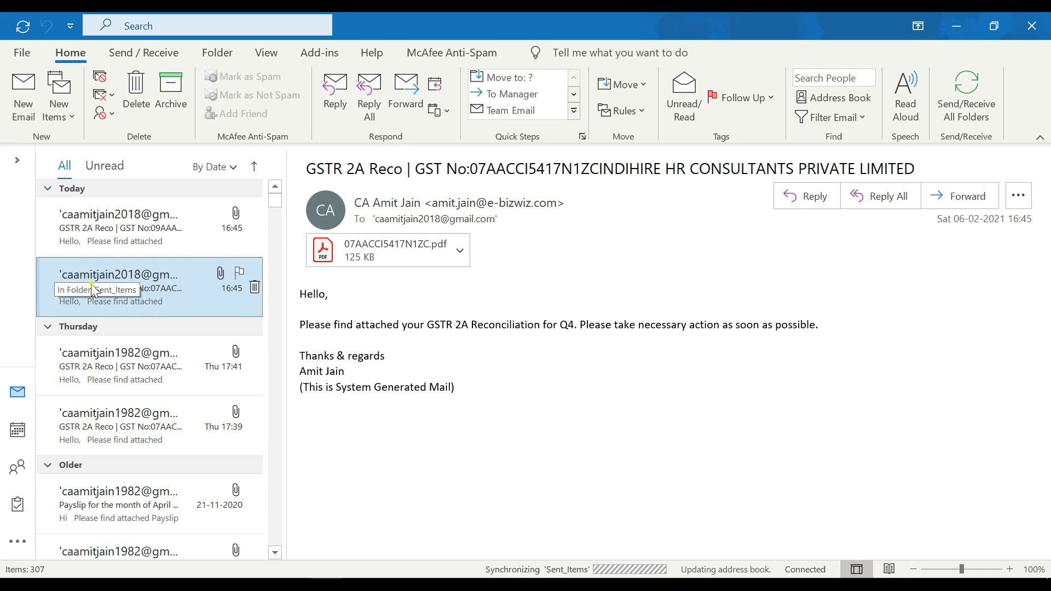
left_click(97, 220)
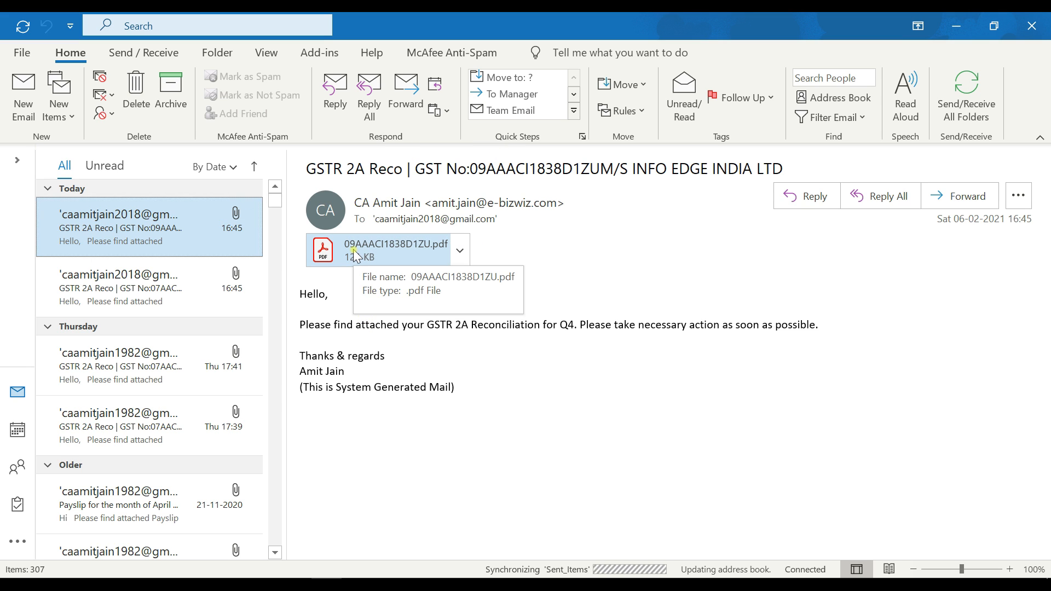
left_click(121, 290)
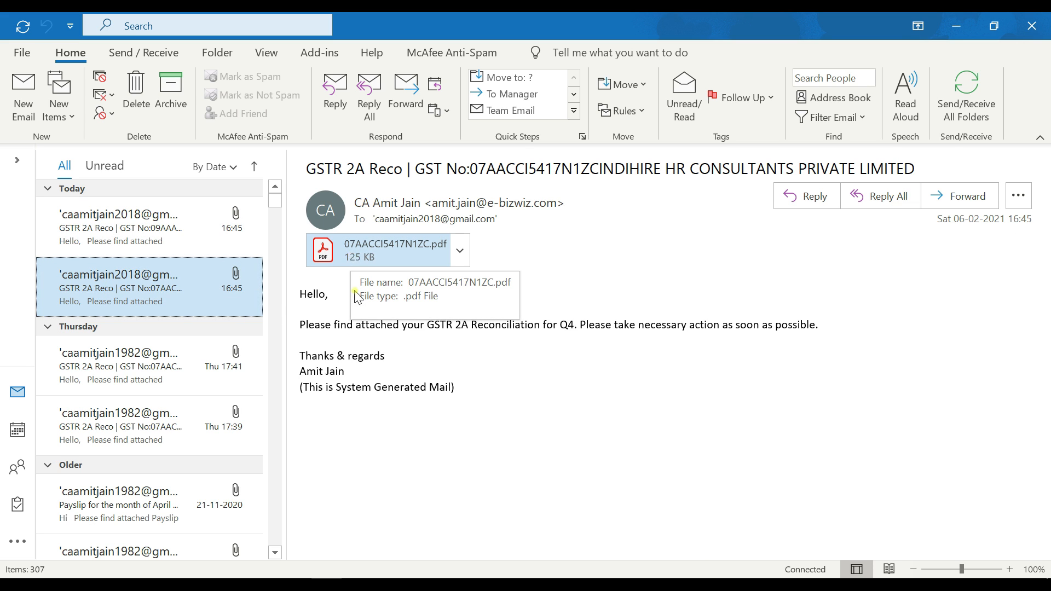
left_click(133, 227)
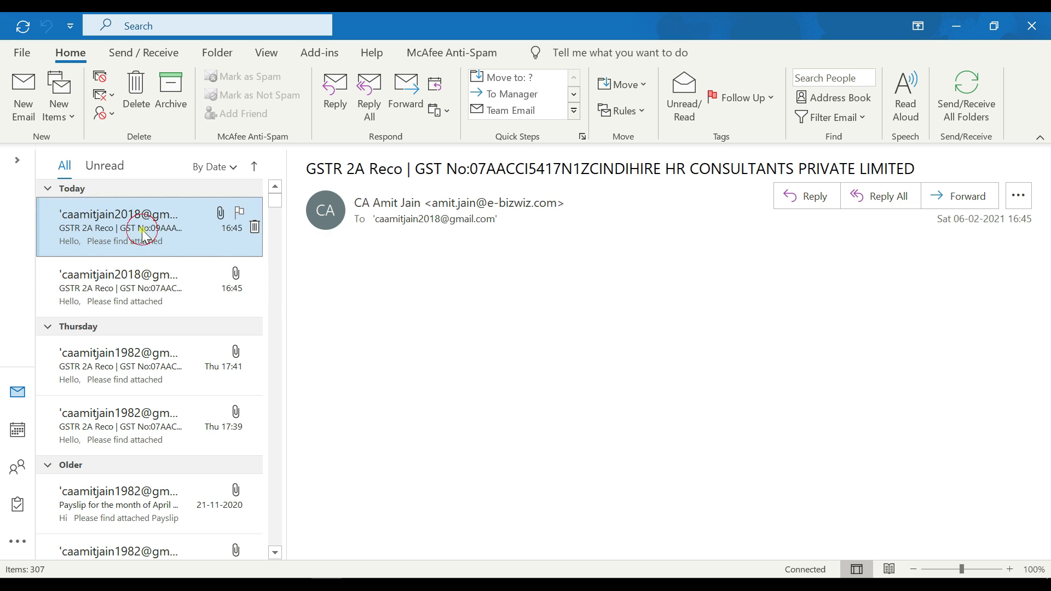
left_click(133, 277)
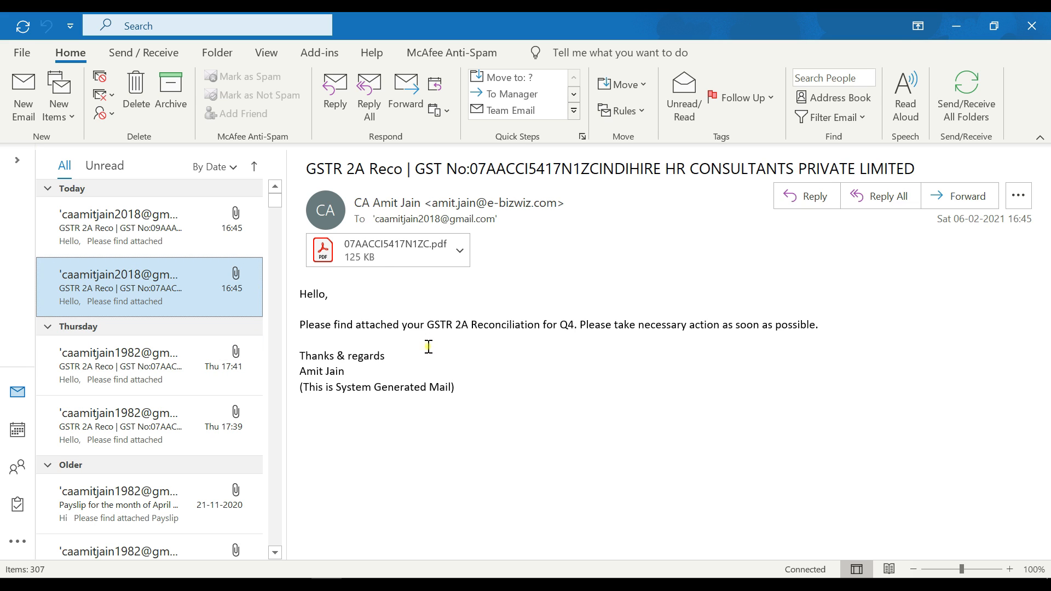
left_click(381, 261)
key("alt+Tab")
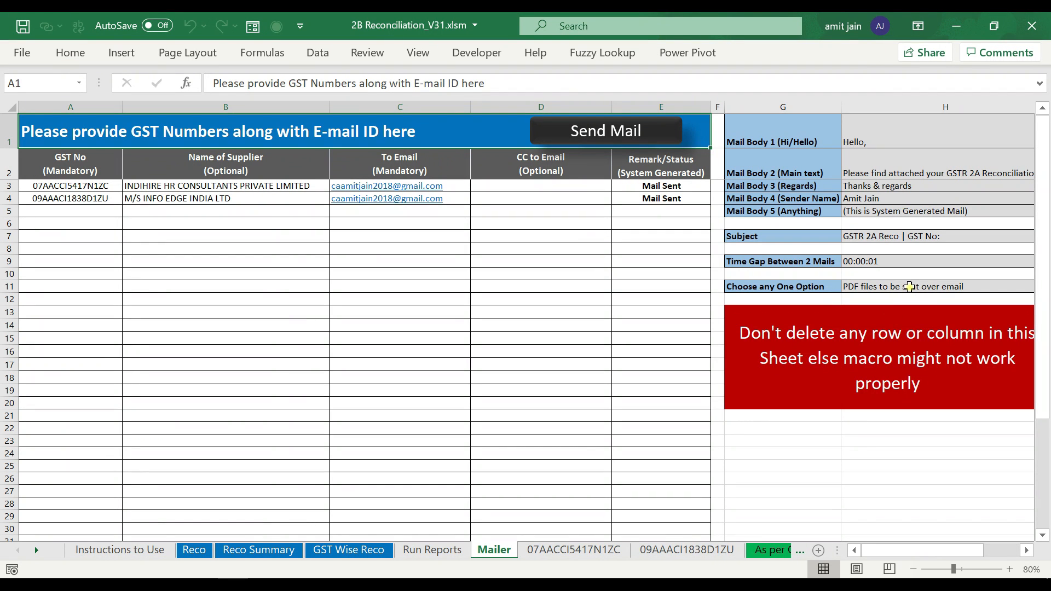
- On the Mailer sheet, set the H11 attachment option to 'Excel files to be sent over email'
left_click(911, 286)
left_click(1026, 550)
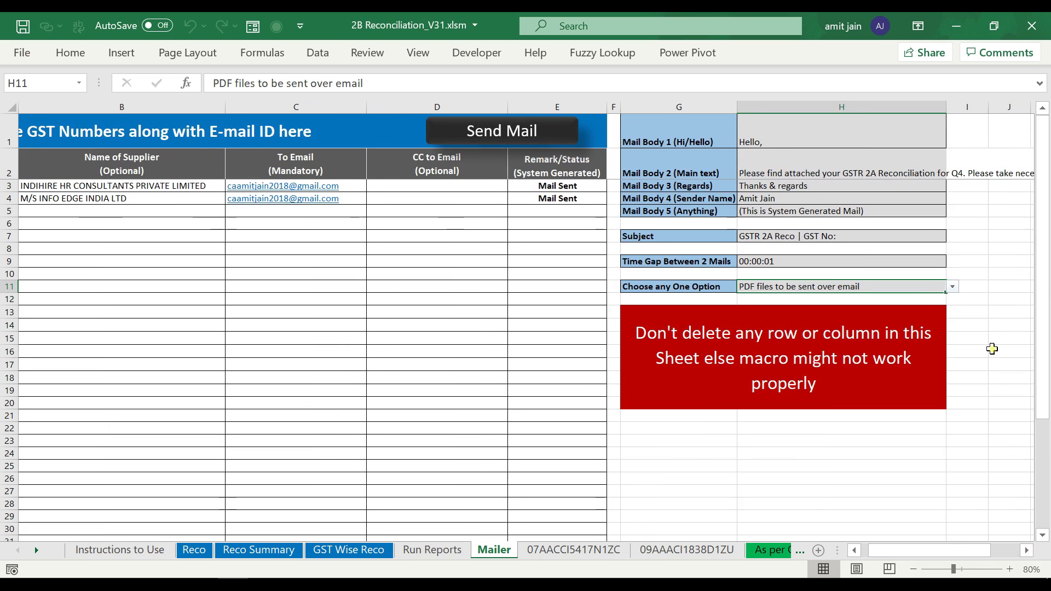
left_click(953, 287)
left_click(897, 307)
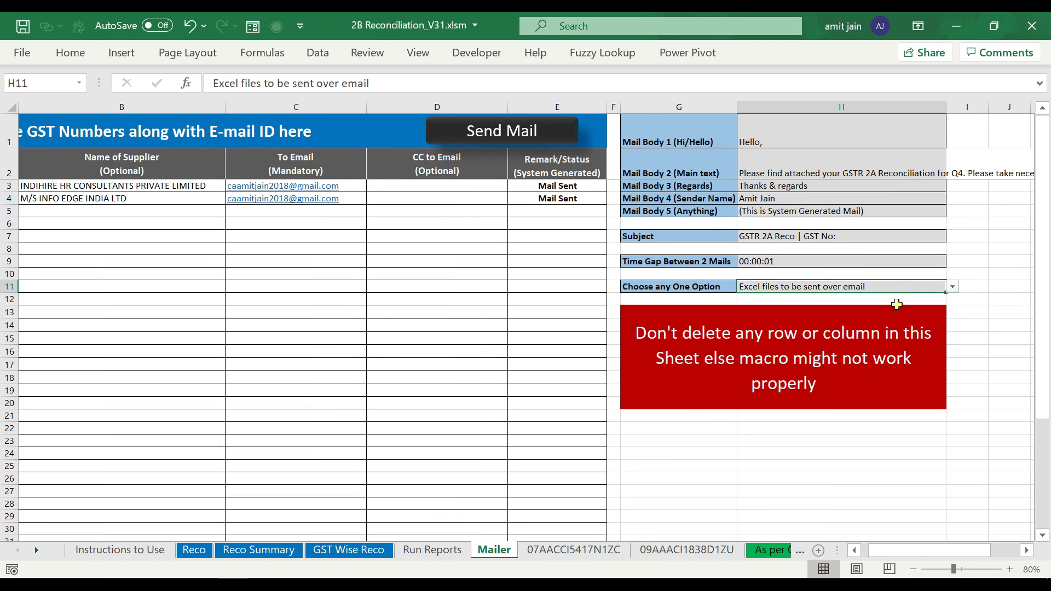
left_click(270, 223)
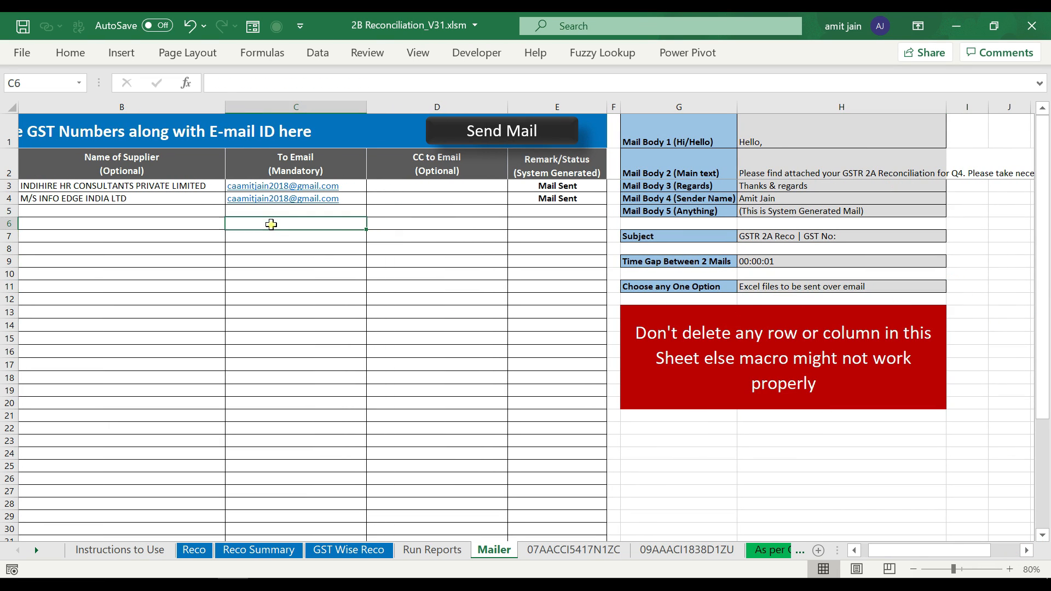
- Run Send Mail again and acknowledge the Processing Complete message
key("Home")
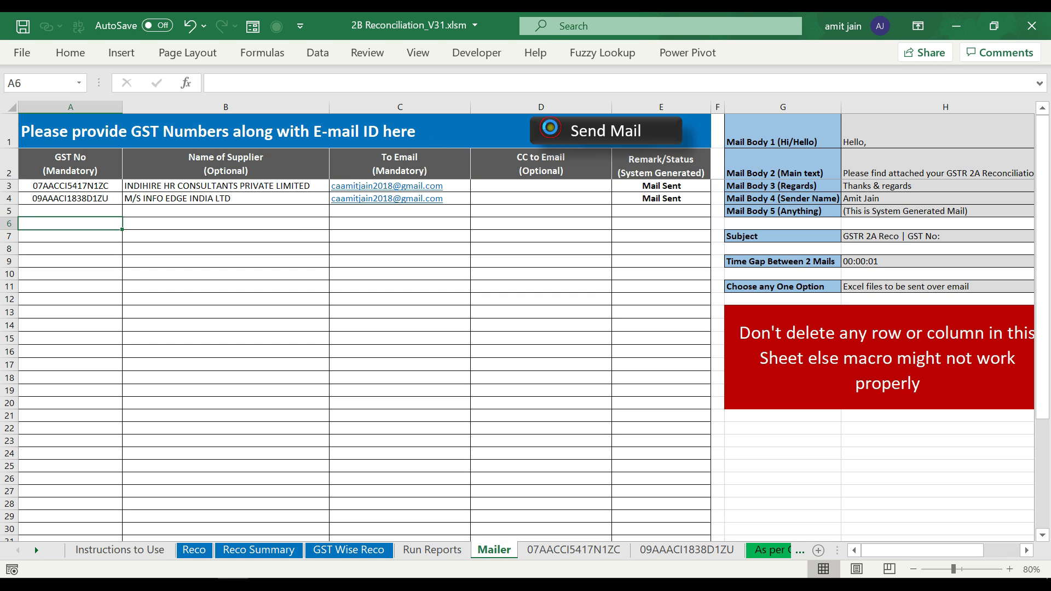
left_click(553, 130)
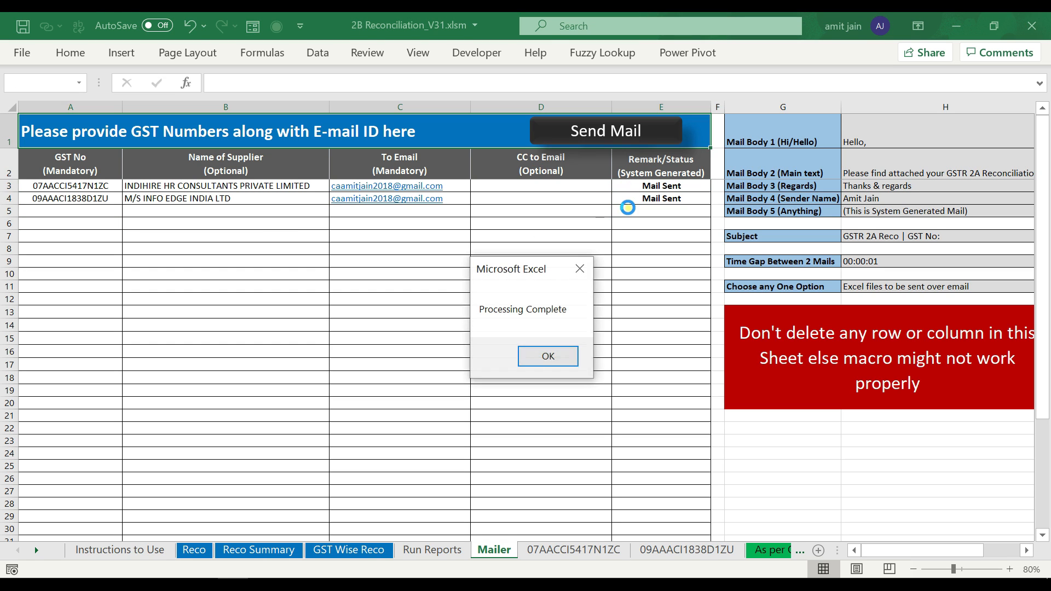
left_click(540, 360)
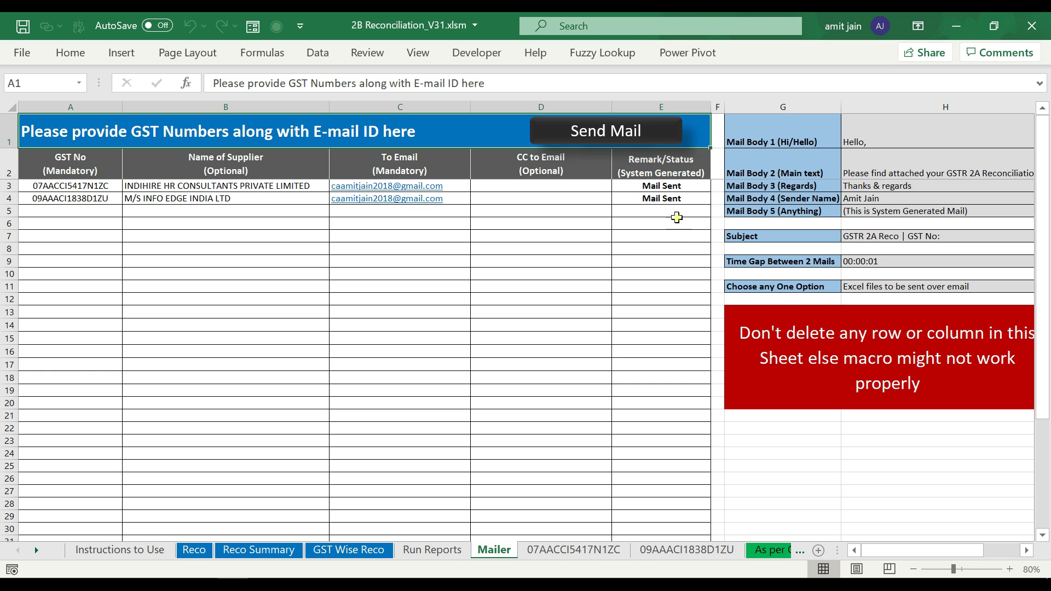
mouse_move(326, 587)
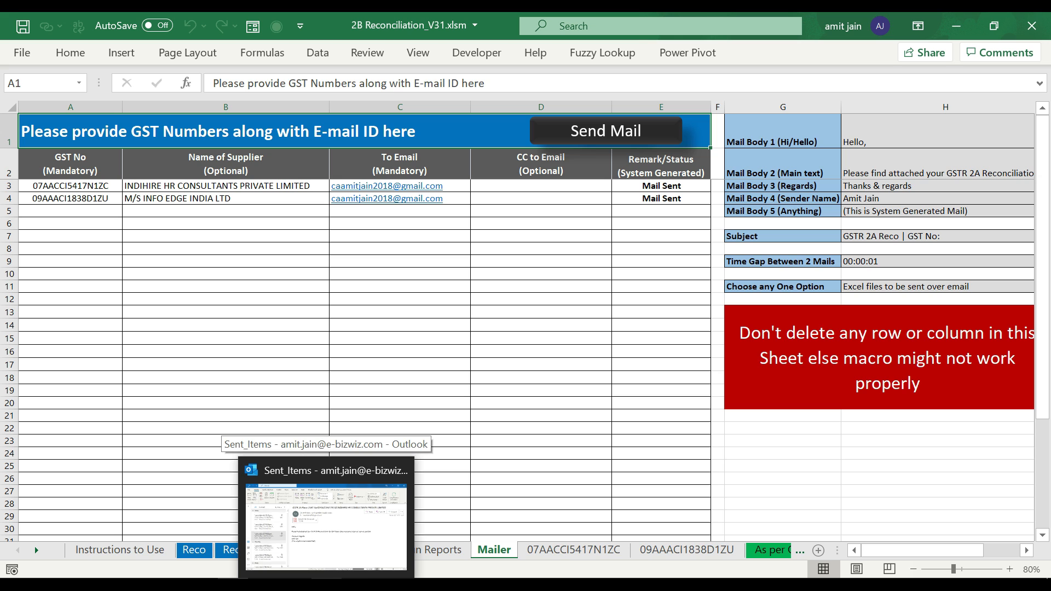
left_click(326, 525)
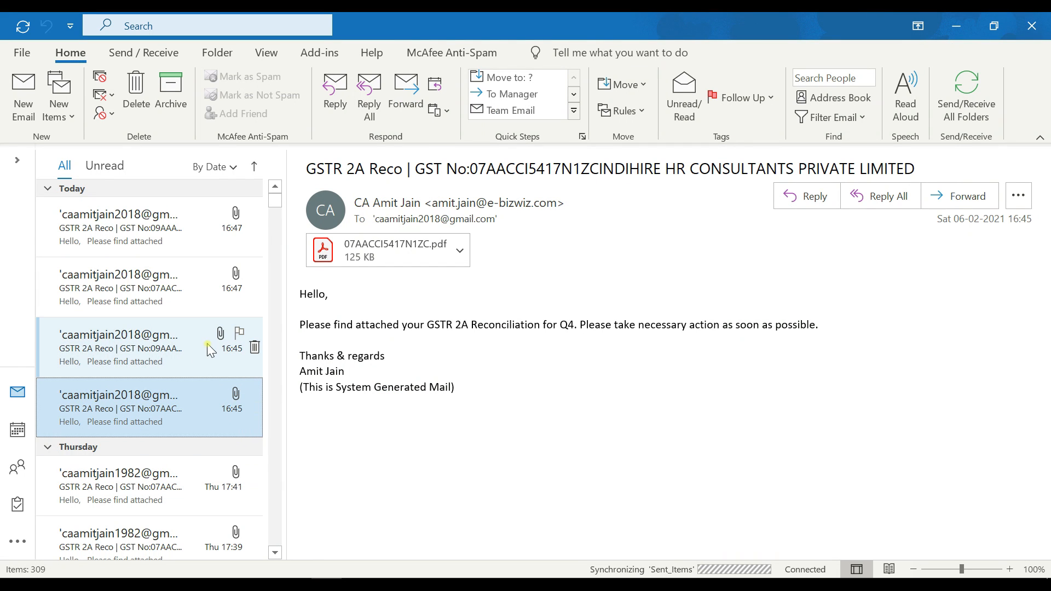
left_click(126, 223)
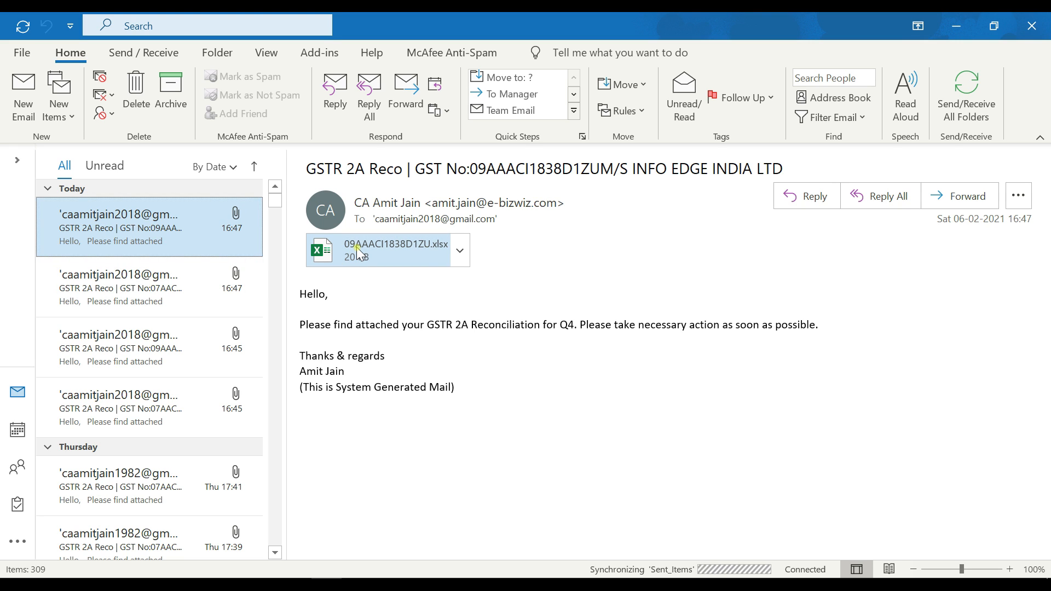
left_click(136, 263)
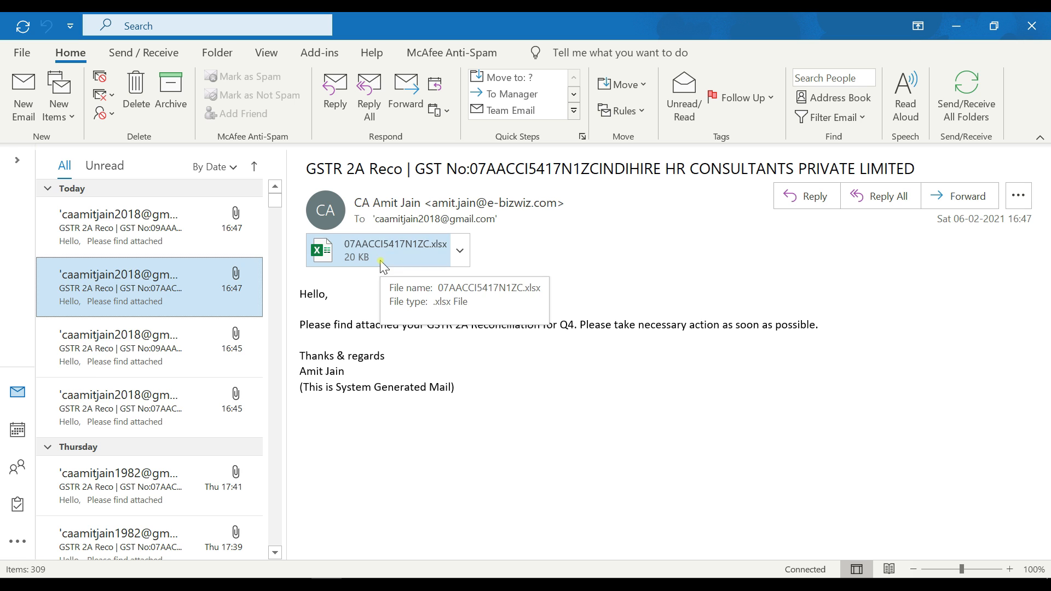
left_click(110, 365)
left_click(111, 403)
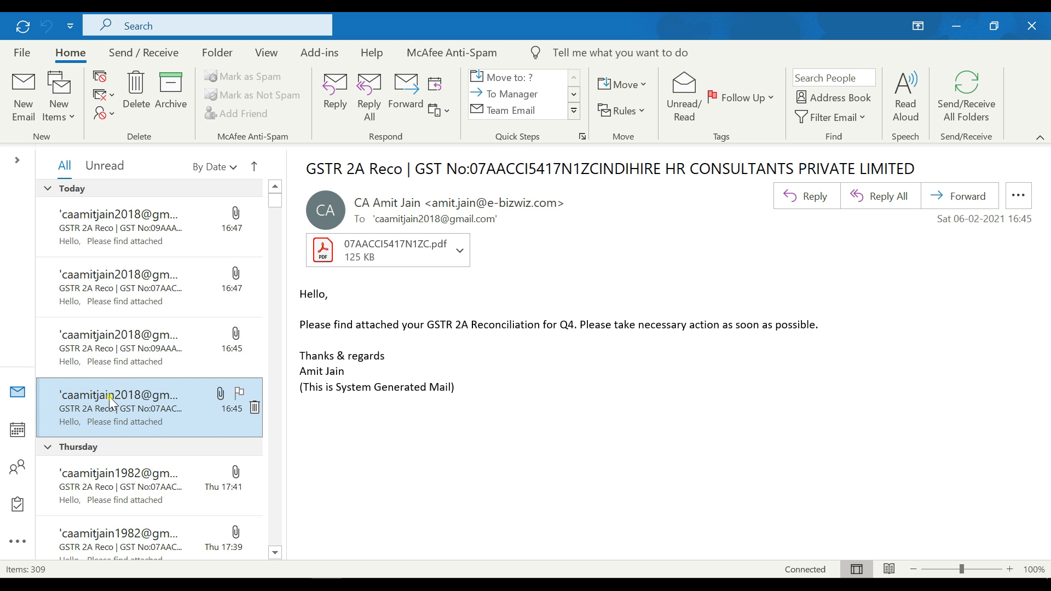
key("alt+Tab")
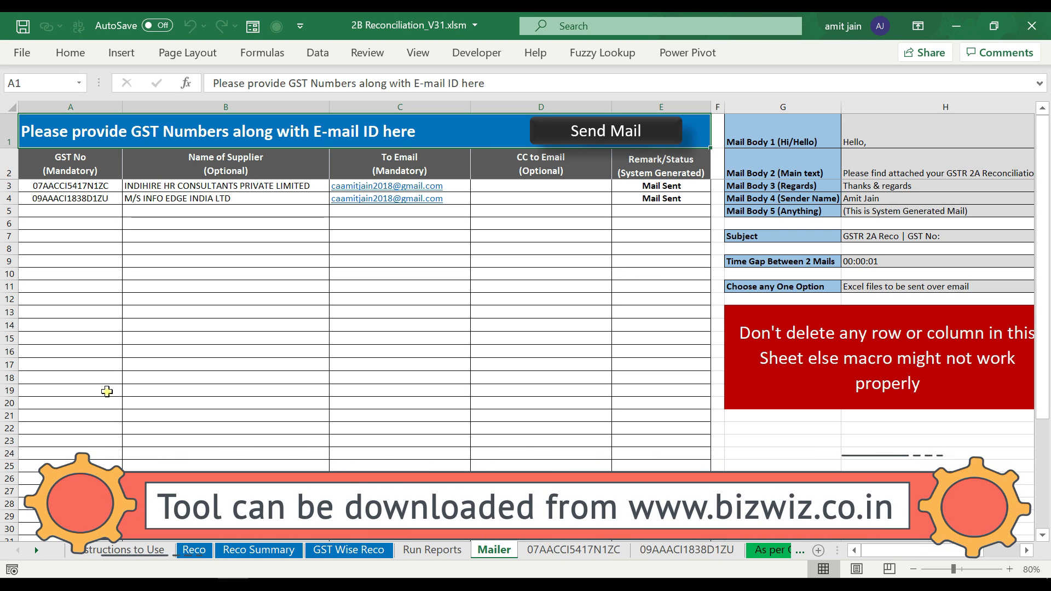
left_click(933, 261)
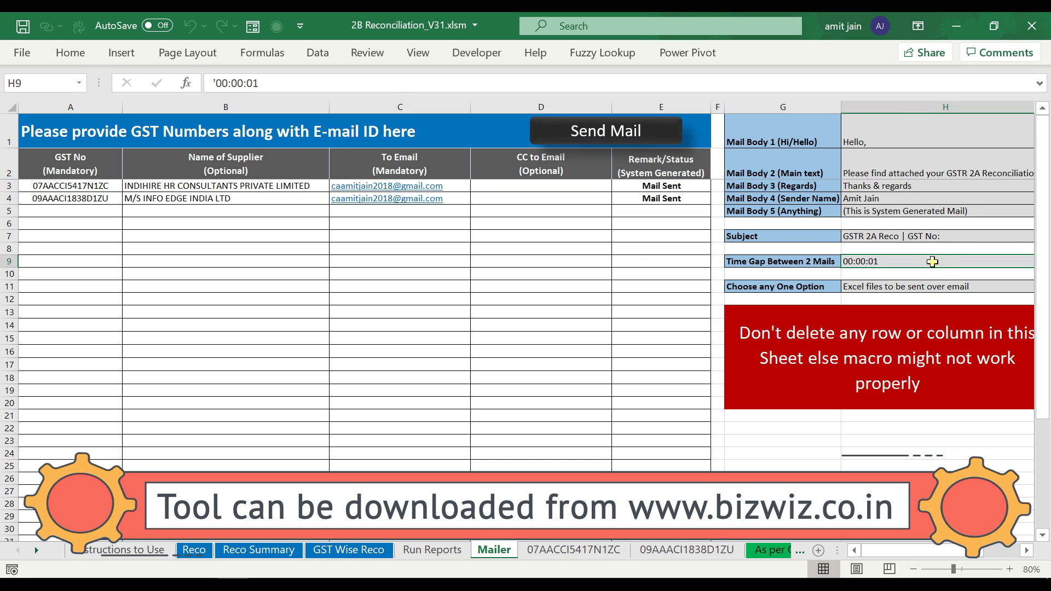